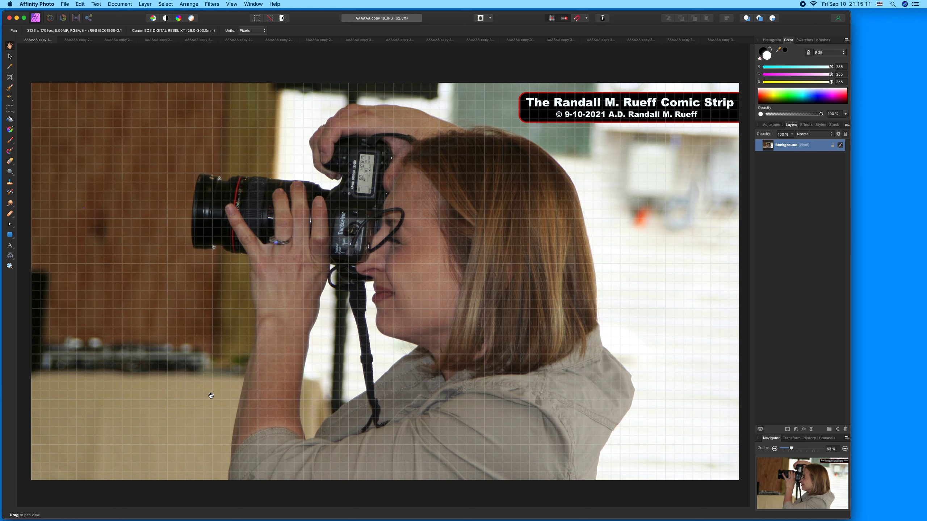
# Add art text over the photo's lower-left wooden area: "Don't worry." with "My camera doesn't have any friends!" on a second line, in quotation marks
pyautogui.click(14, 249)
pyautogui.click(40, 248)
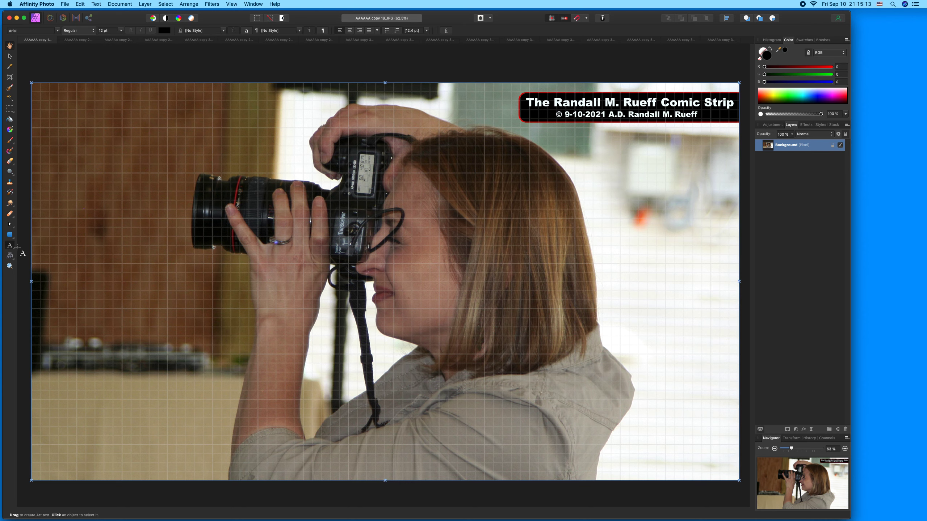
pyautogui.moveTo(68, 291); pyautogui.dragTo(72, 290)
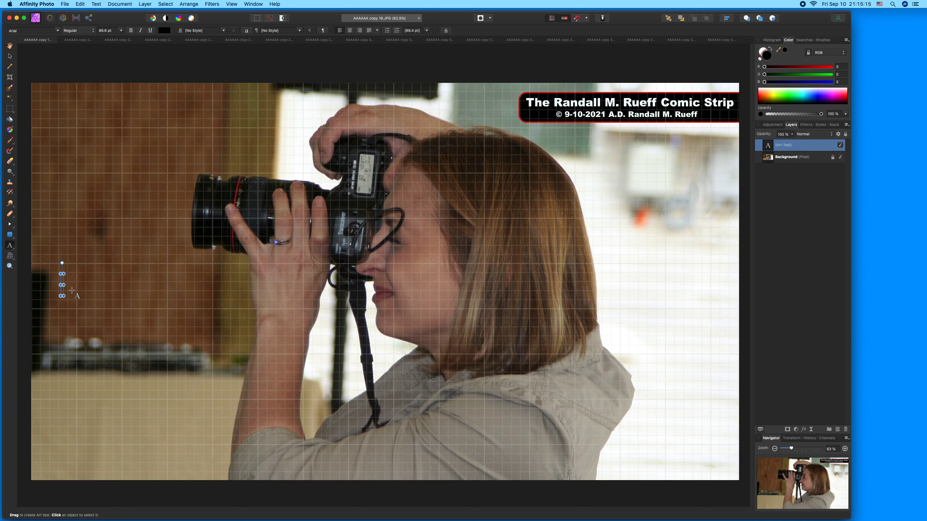
pyautogui.write('"Do')
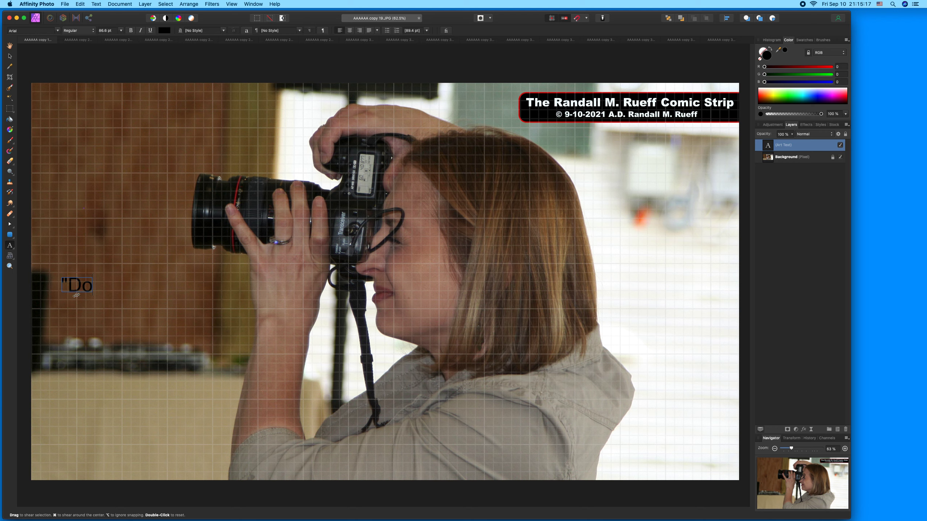
pyautogui.write("n't worr")
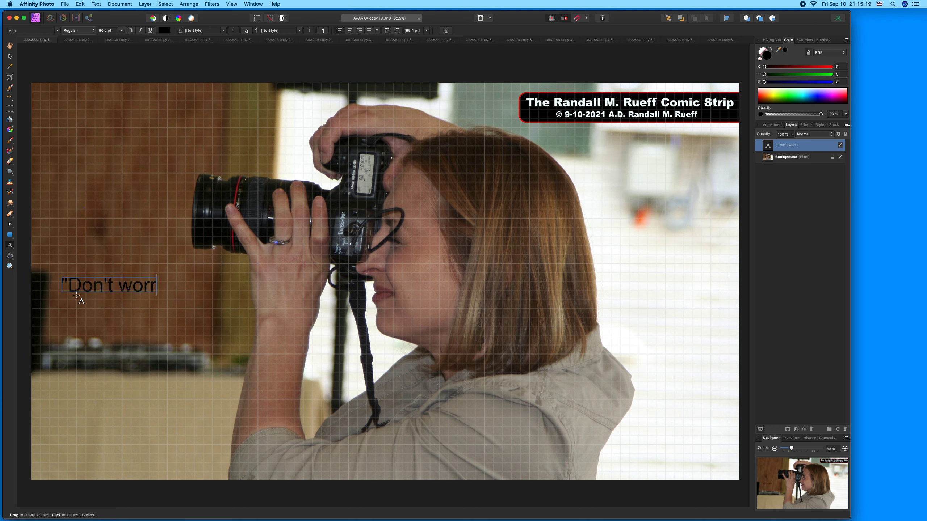
pyautogui.write('y.')
pyautogui.press('Return')
pyautogui.write('My camera doe')
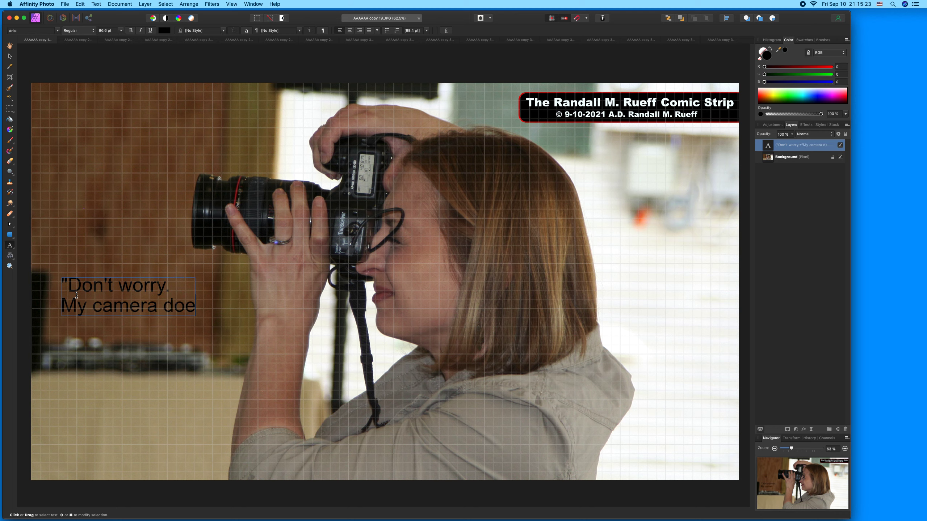
pyautogui.write("sn't have any")
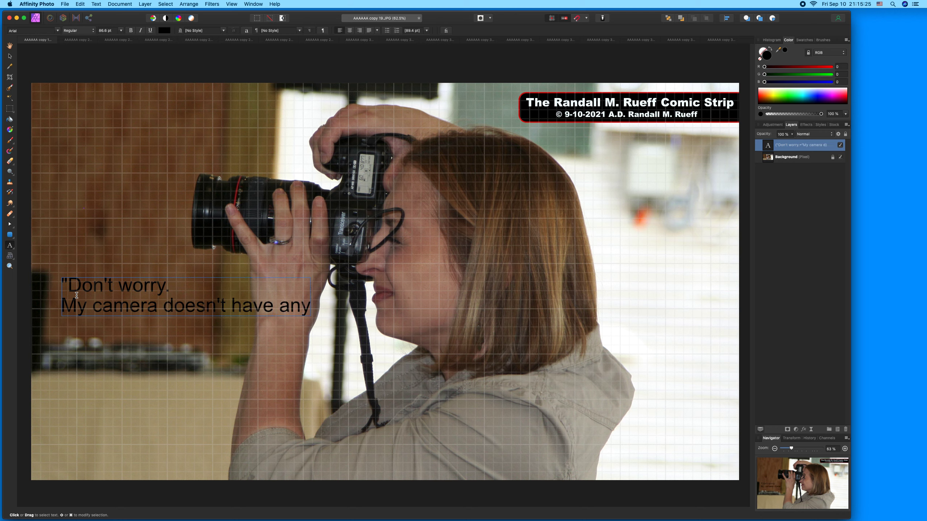
pyautogui.write(' friends')
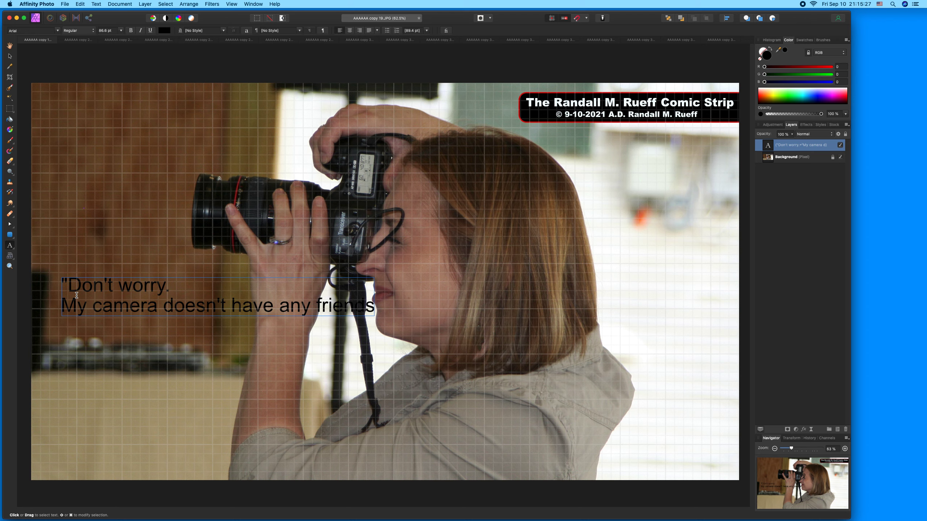
pyautogui.write('!"')
pyautogui.press('Escape')
# Break the caption's second line before "have any friends!" and centre the whole text
pyautogui.click(232, 307)
pyautogui.press('Return')
pyautogui.press('super+a')
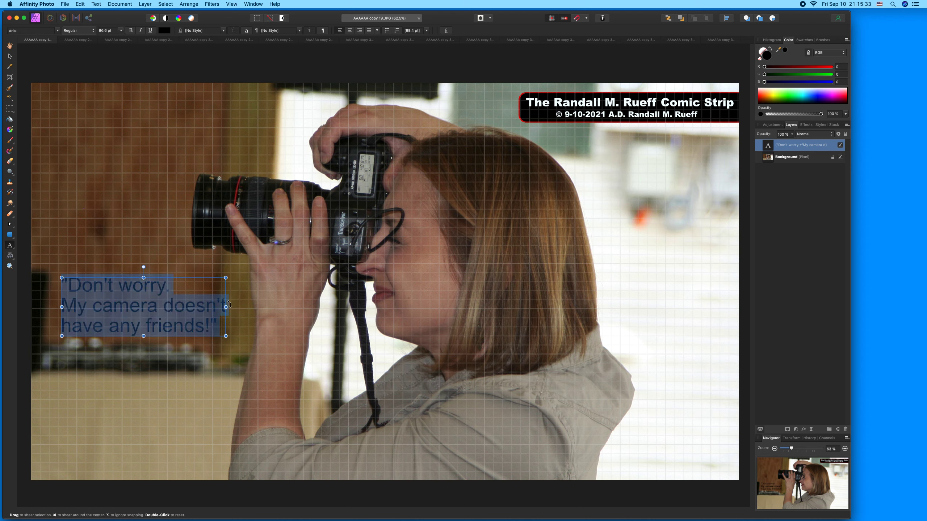
pyautogui.click(349, 30)
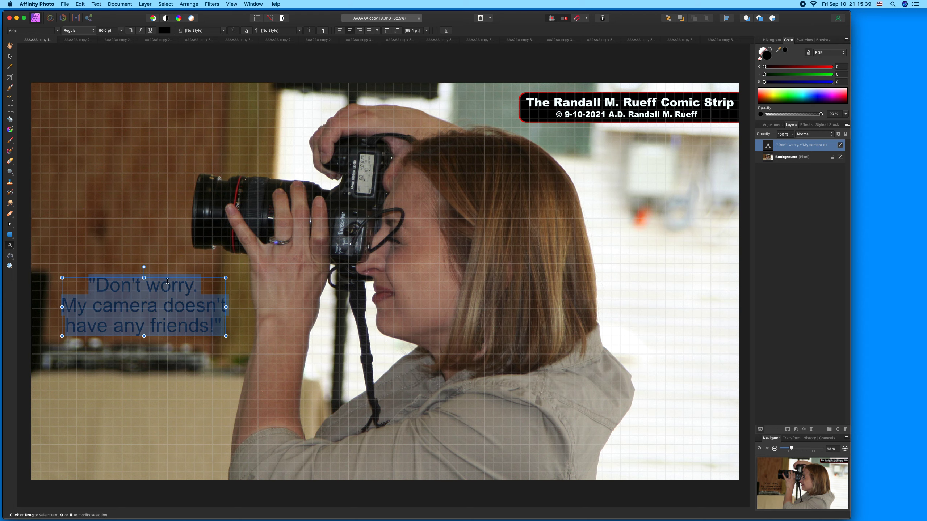
# Replace "Don't" in the caption's first line with "No need to"
pyautogui.click(149, 286)
pyautogui.doubleClick(125, 282)
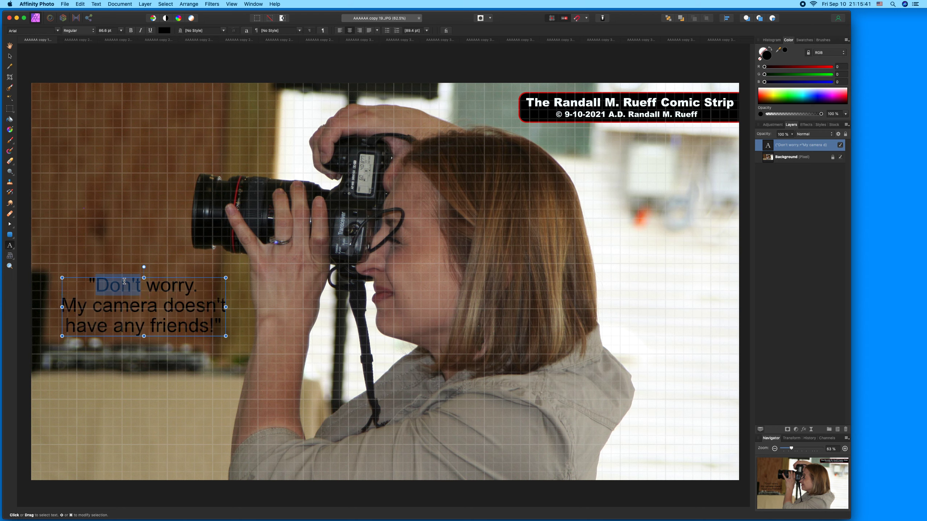
pyautogui.write('No need to')
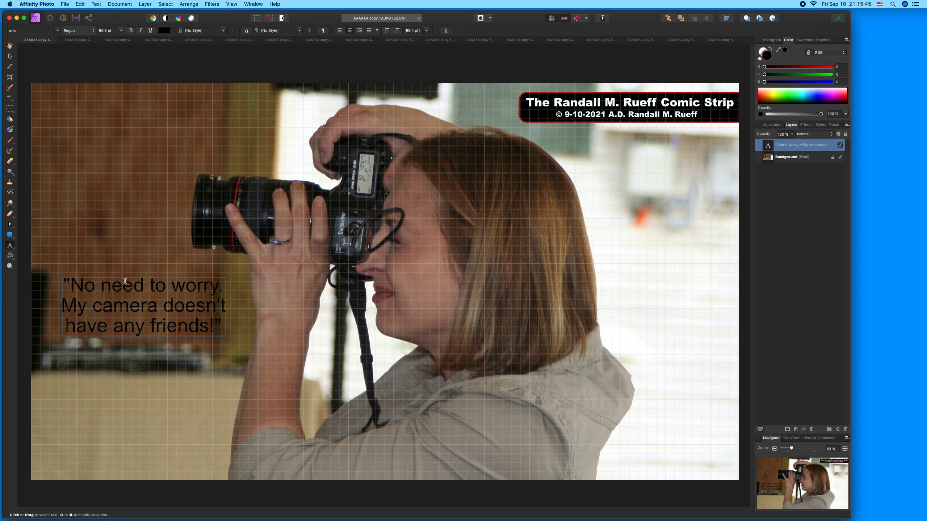
pyautogui.press('Escape')
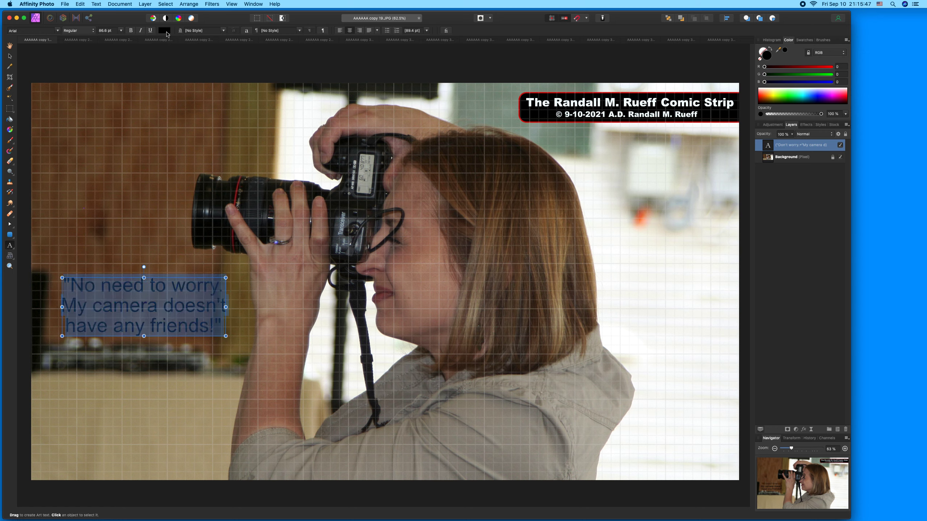
# Colour the whole caption near-white (RGB 247, 255, 254) and set its font to Arial Black
pyautogui.click(165, 31)
pyautogui.click(205, 81)
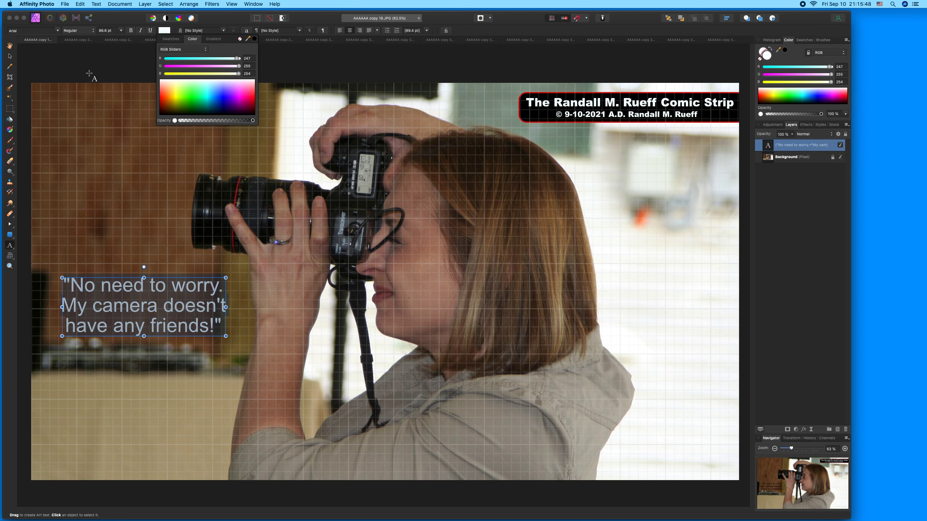
pyautogui.click(57, 31)
pyautogui.click(99, 161)
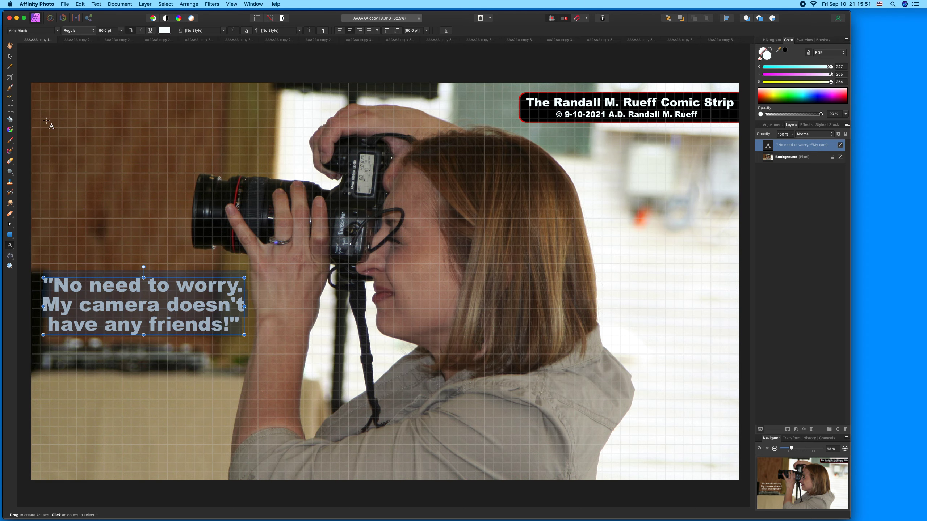
# Enlarge the caption to about 109 pt and nudge it into place below the camera lens, then deselect it
pyautogui.click(10, 56)
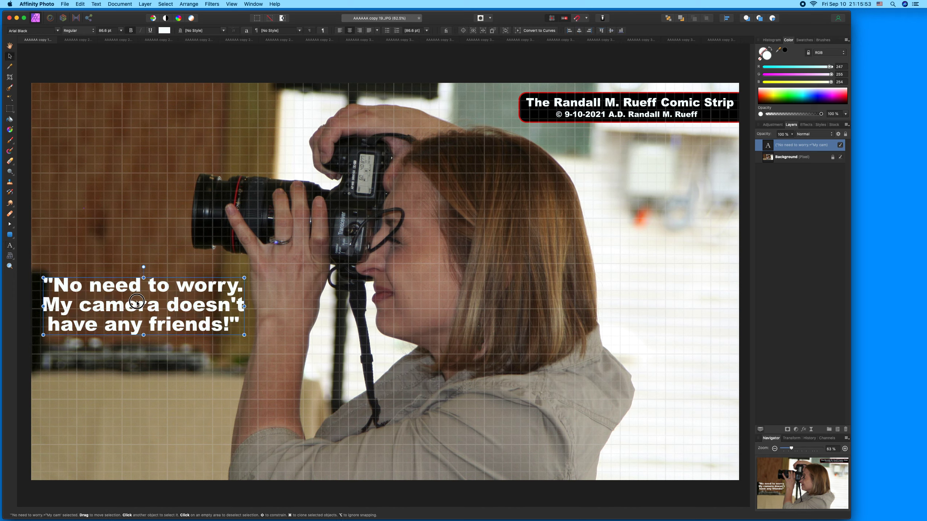
pyautogui.moveTo(137, 302); pyautogui.dragTo(143, 297)
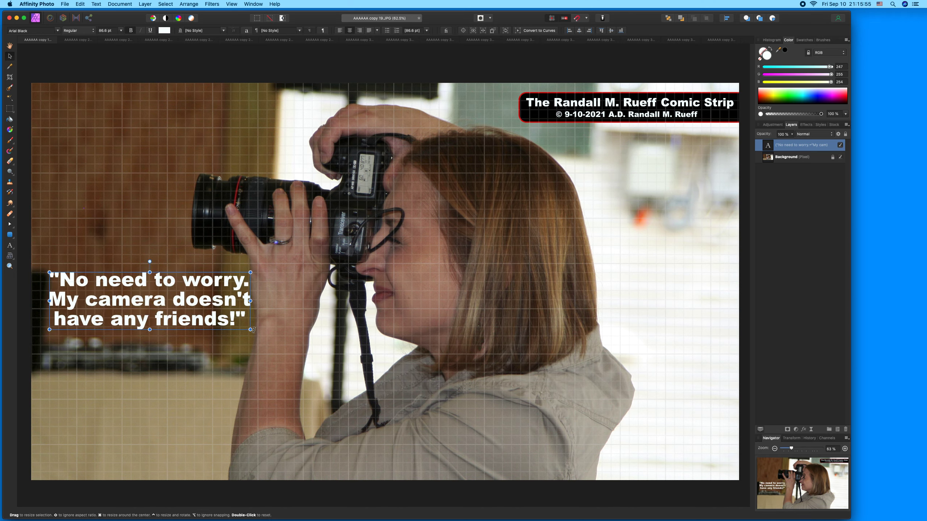
pyautogui.moveTo(251, 329); pyautogui.dragTo(304, 345)
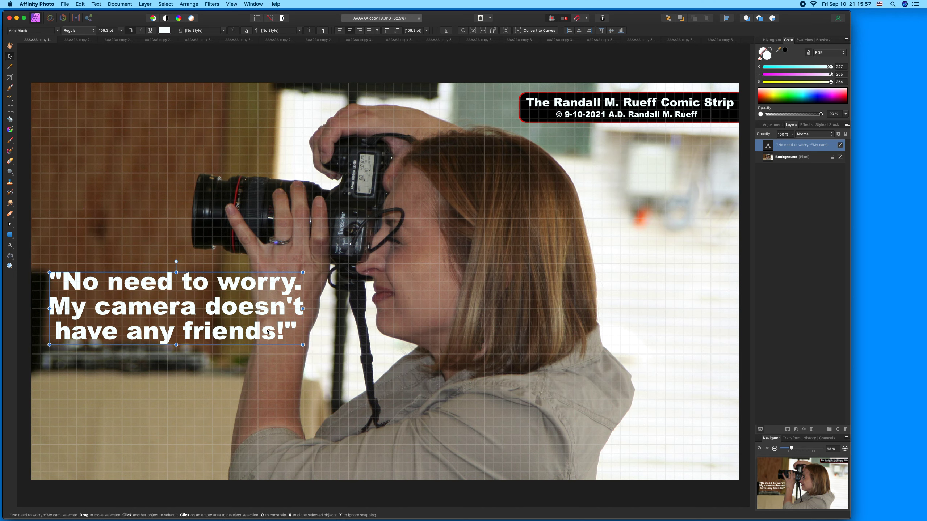
pyautogui.moveTo(241, 308); pyautogui.dragTo(244, 307)
pyautogui.click(146, 230)
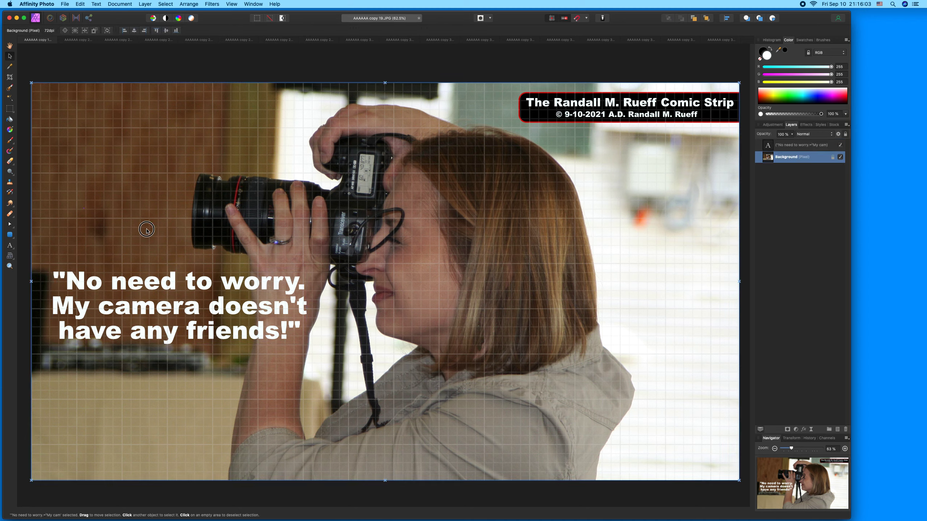
# Save the captioned photo flattened and close the document
pyautogui.press('super+s')
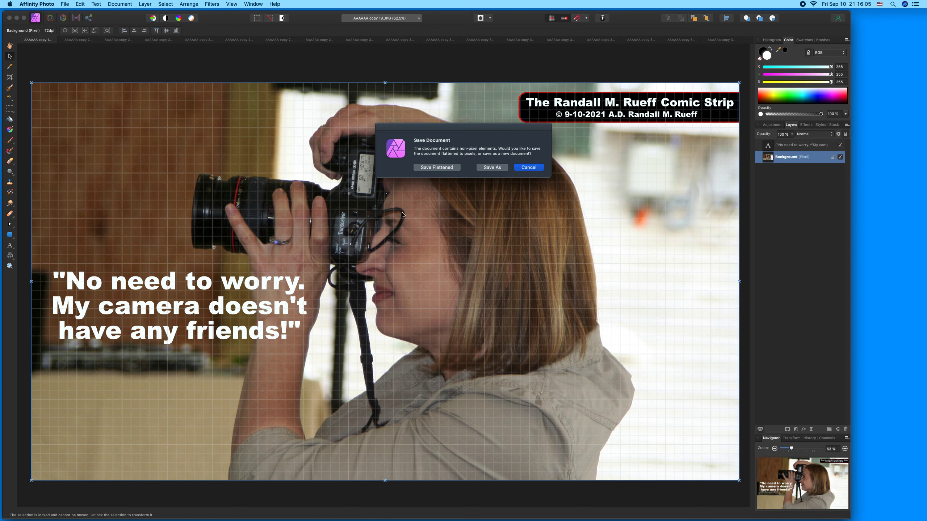
pyautogui.click(434, 169)
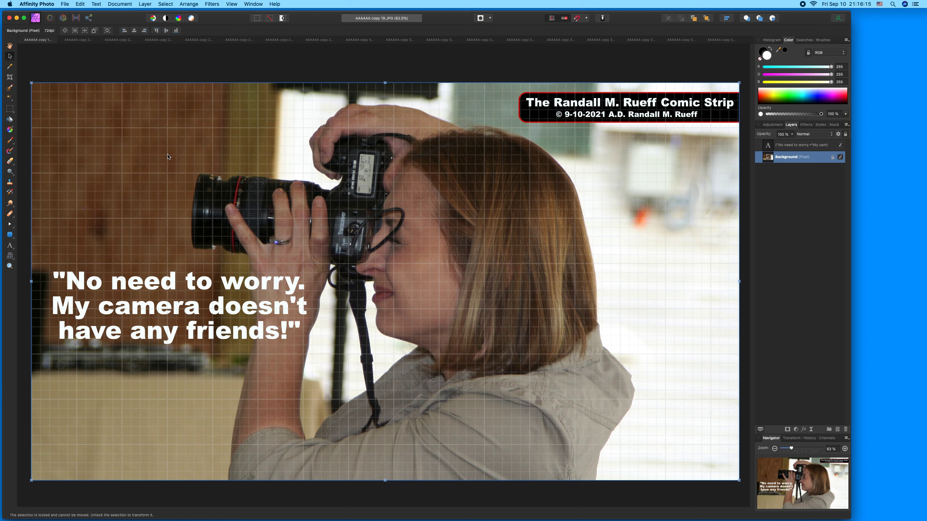
pyautogui.click(22, 41)
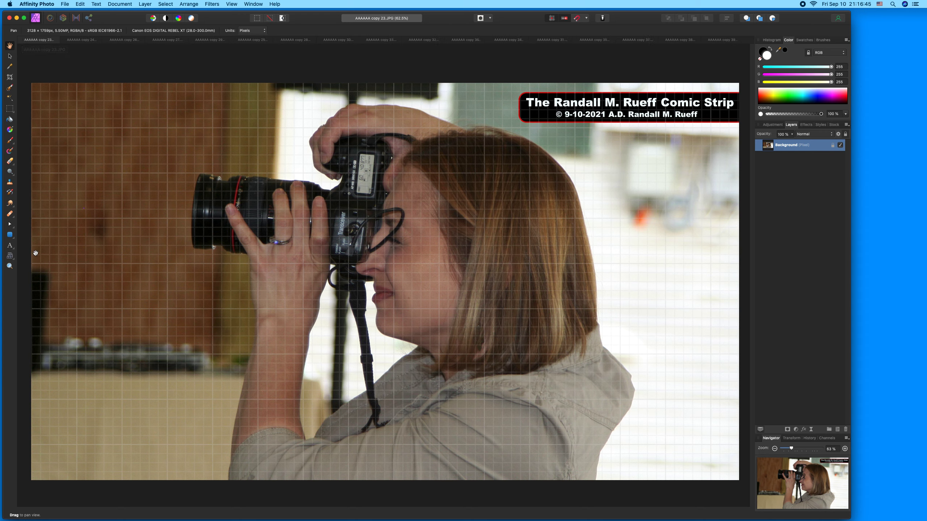
# Add art text over the copy 23 photo's lower-left area: "It's 100% gonna be O.K." with "I now what Cyber Security is!" below, in quotation marks
pyautogui.click(13, 250)
pyautogui.click(25, 247)
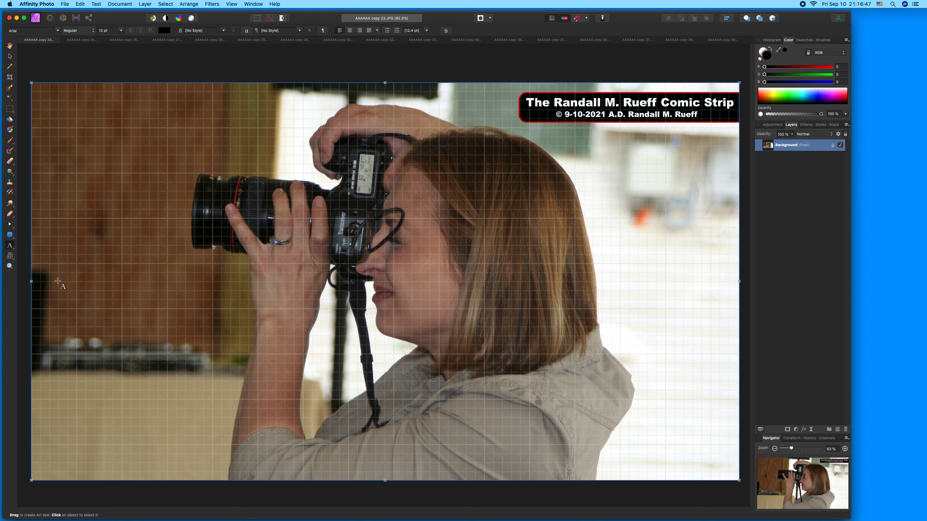
pyautogui.moveTo(58, 279); pyautogui.dragTo(68, 290)
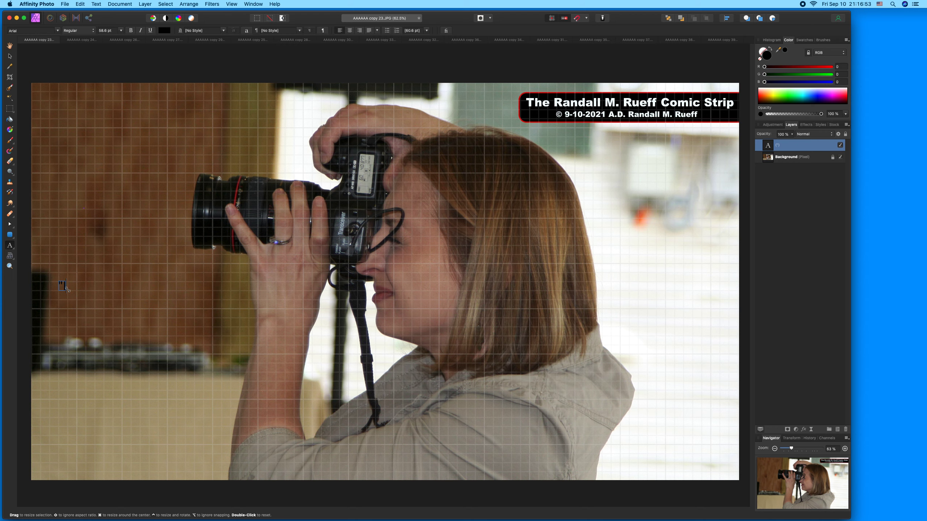
pyautogui.write('"It\'s 1')
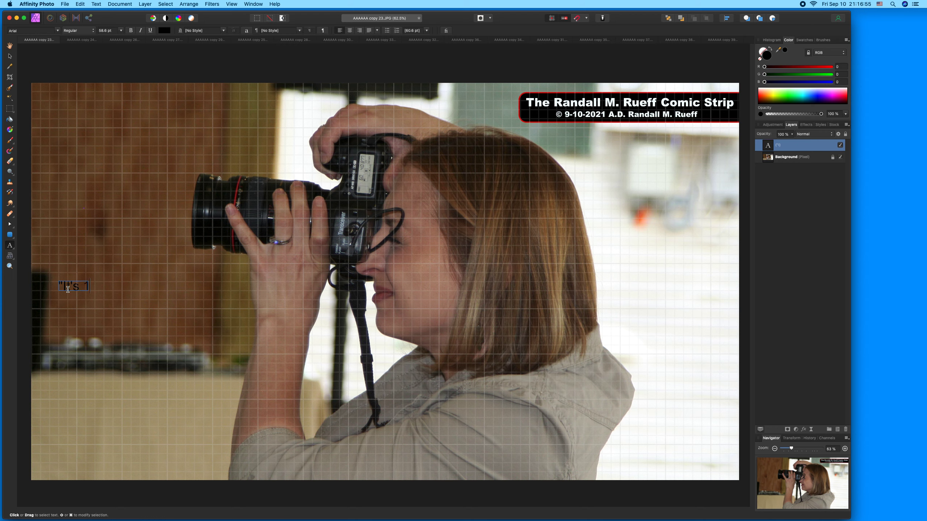
pyautogui.write('00% gonna be O.K.')
pyautogui.press('Return')
pyautogui.write('I now ')
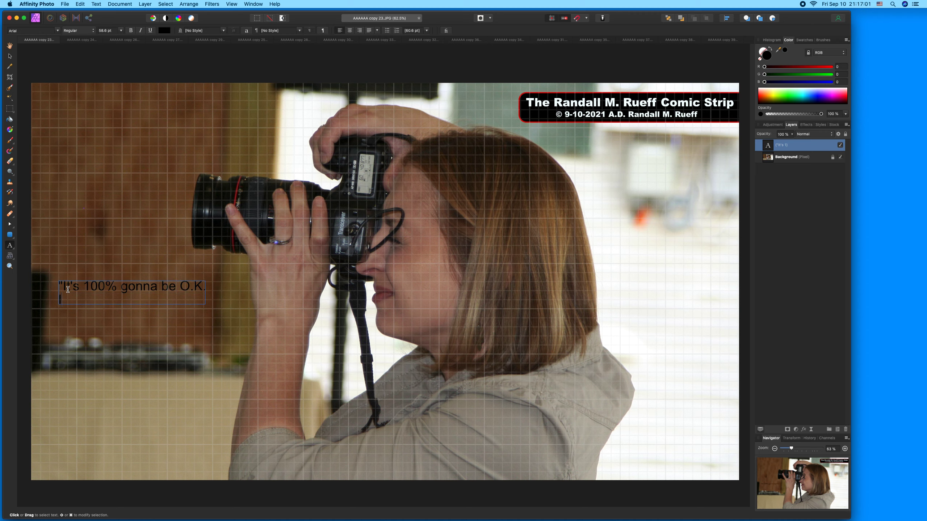
pyautogui.write('what Cyber Se')
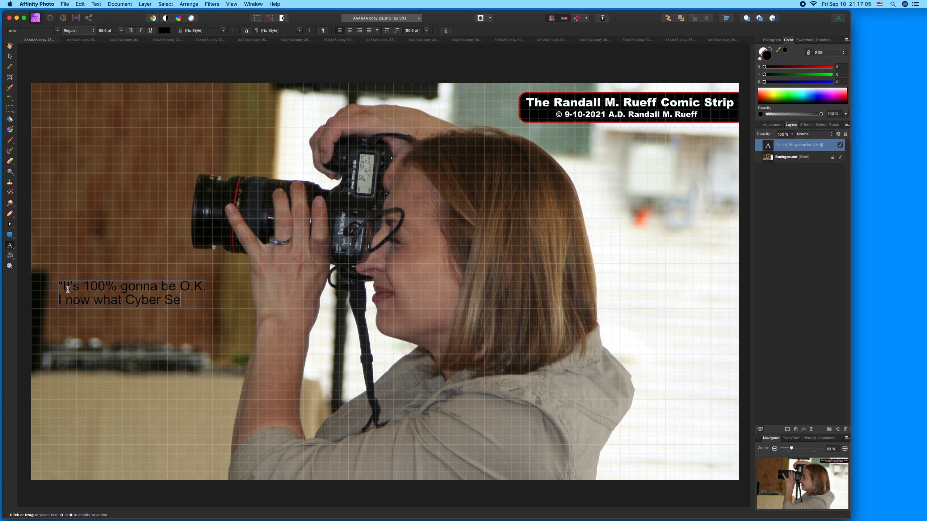
pyautogui.write('curityis')
pyautogui.press('BackSpace')
pyautogui.press('BackSpace')
pyautogui.write('is!"')
# Centre the whole new caption, set its font to Arial Black and colour it near-white
pyautogui.press('super+a')
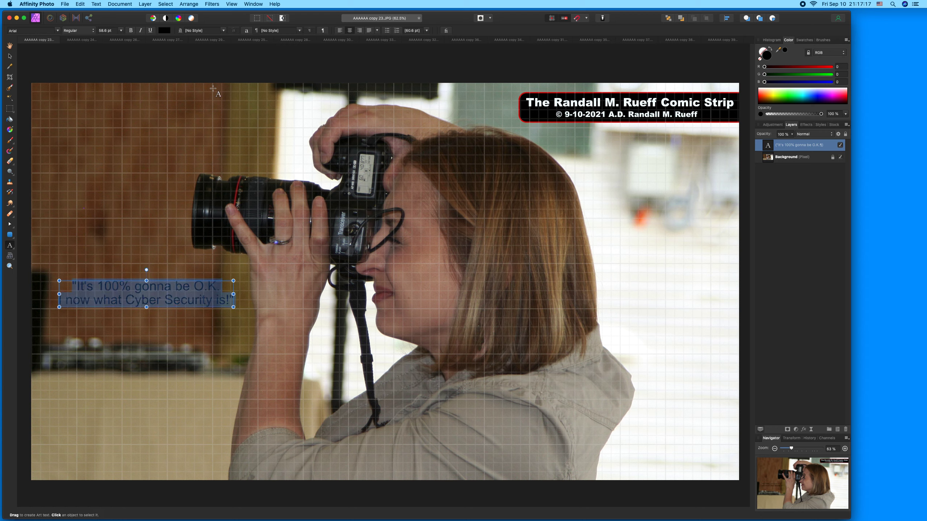
pyautogui.click(59, 31)
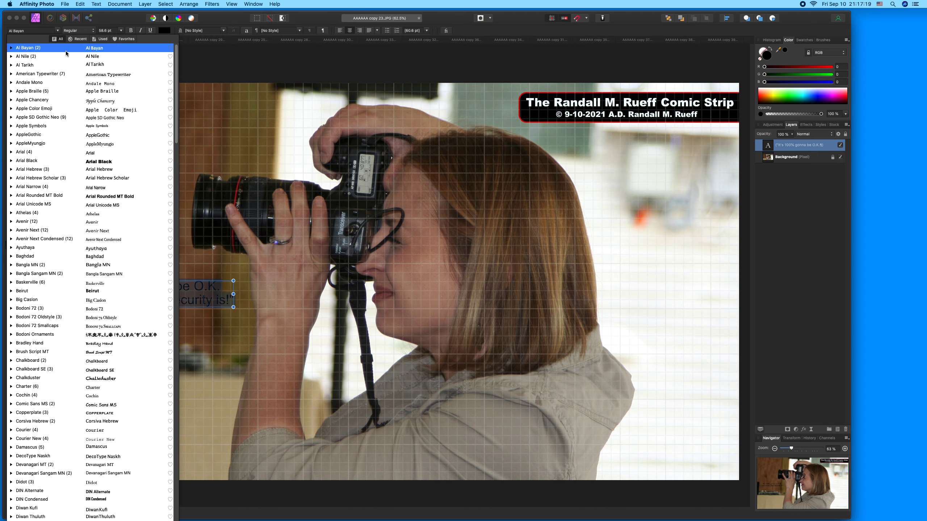
pyautogui.click(95, 160)
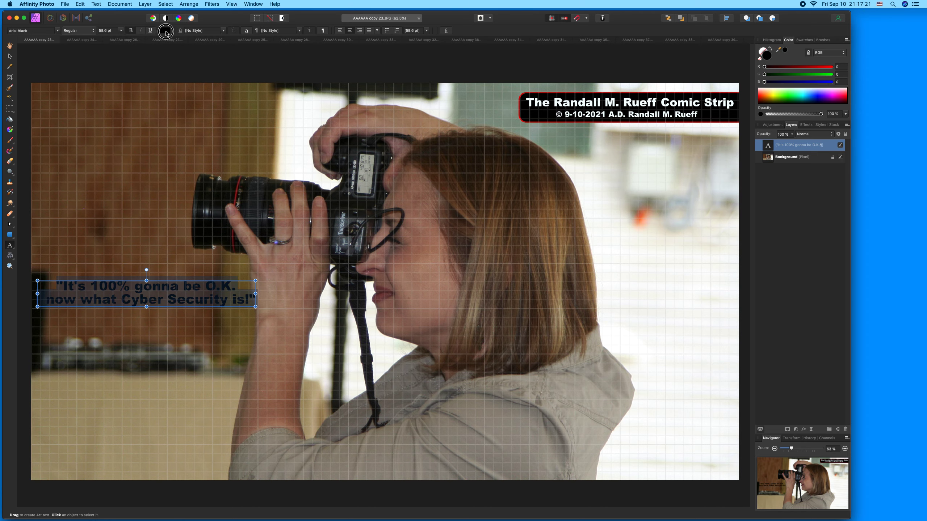
pyautogui.click(164, 31)
pyautogui.click(202, 80)
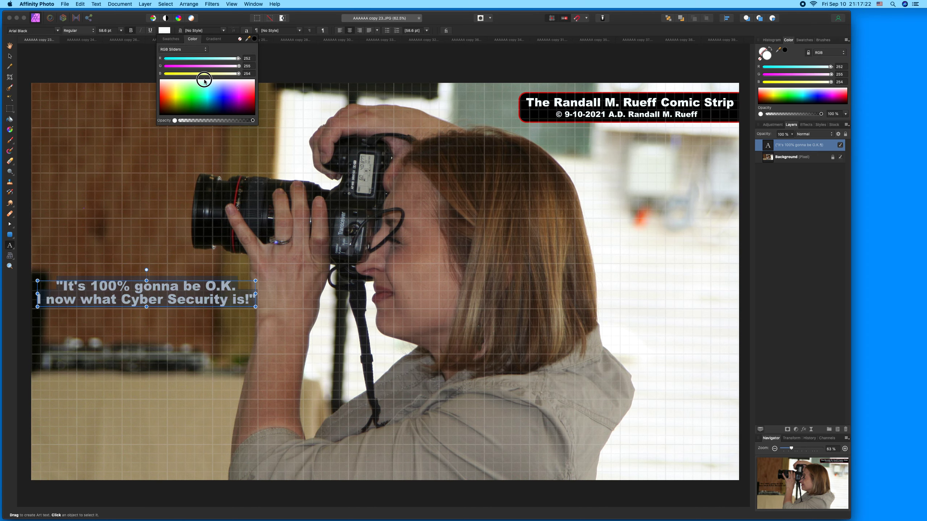
# Break the caption's lines after "100%" and after "what", and correct "now" to "know"
pyautogui.click(137, 290)
pyautogui.press('BackSpace')
pyautogui.press('Return')
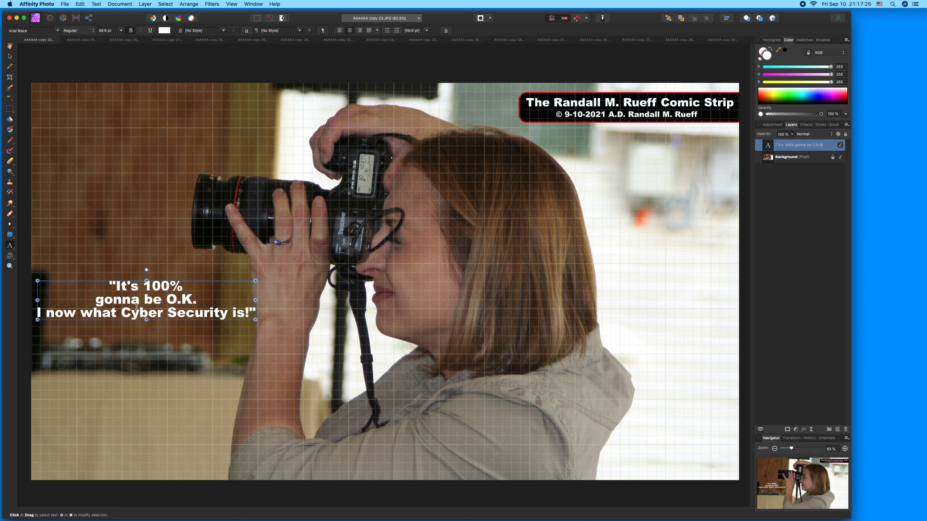
pyautogui.click(122, 316)
pyautogui.press('BackSpace')
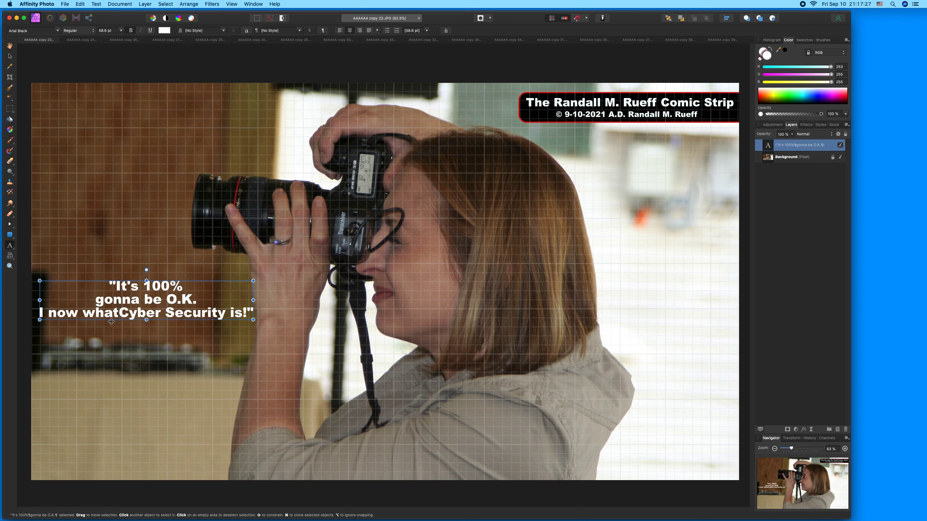
pyautogui.press('Return')
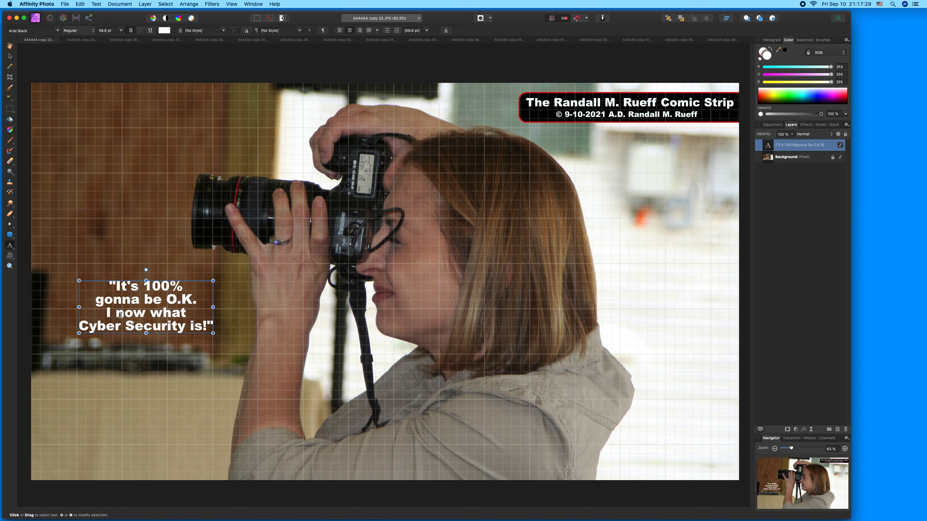
pyautogui.click(118, 314)
pyautogui.write('k')
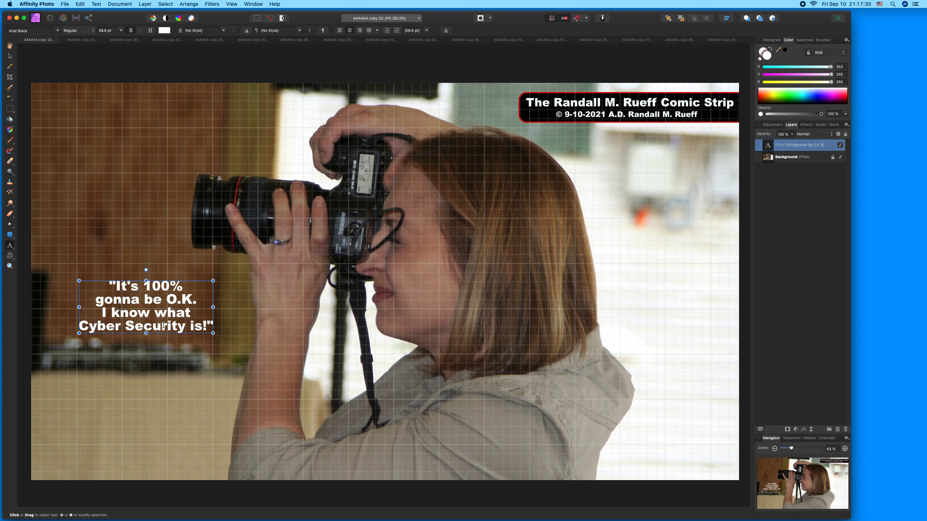
# Reword the caption's third line so it reads "I'm very aware of what"
pyautogui.doubleClick(132, 312)
pyautogui.press('BackSpace')
pyautogui.press('BackSpace')
pyautogui.write("'m ver")
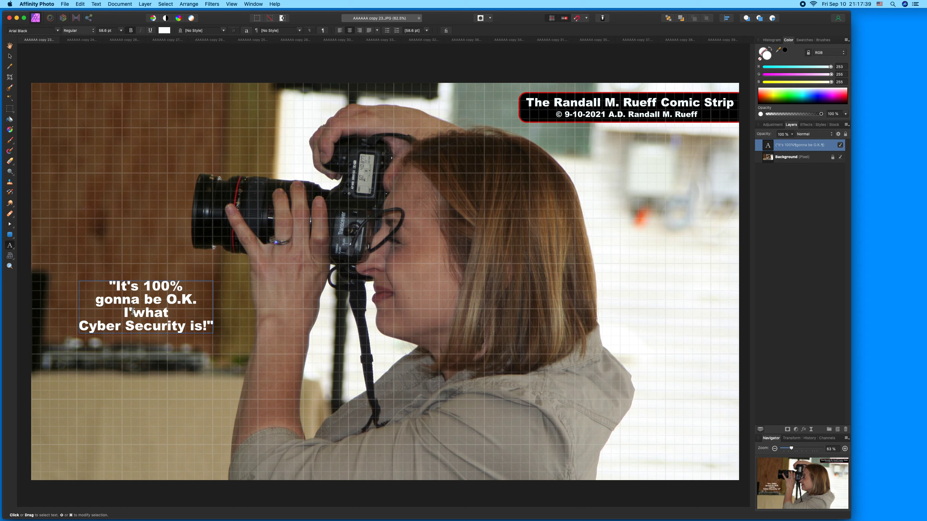
pyautogui.write('y aware')
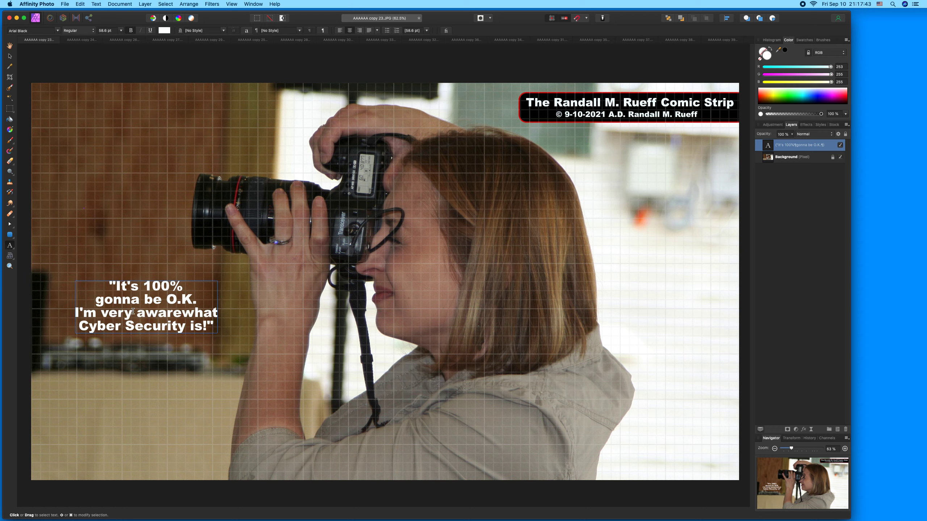
pyautogui.write(' of')
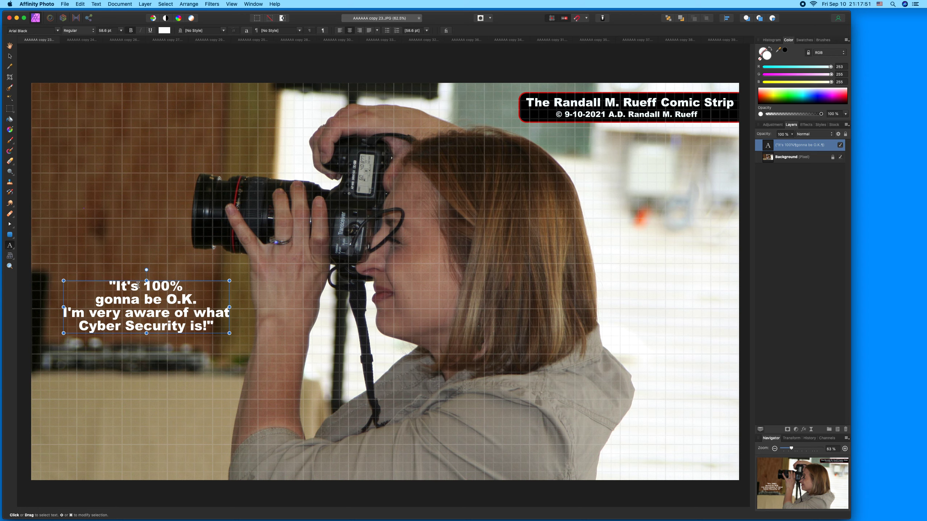
# Enlarge the cyber security caption to about 88 pt and place it over the photo's lower-left area, below the camera lens
pyautogui.click(9, 57)
pyautogui.moveTo(151, 300); pyautogui.dragTo(141, 282)
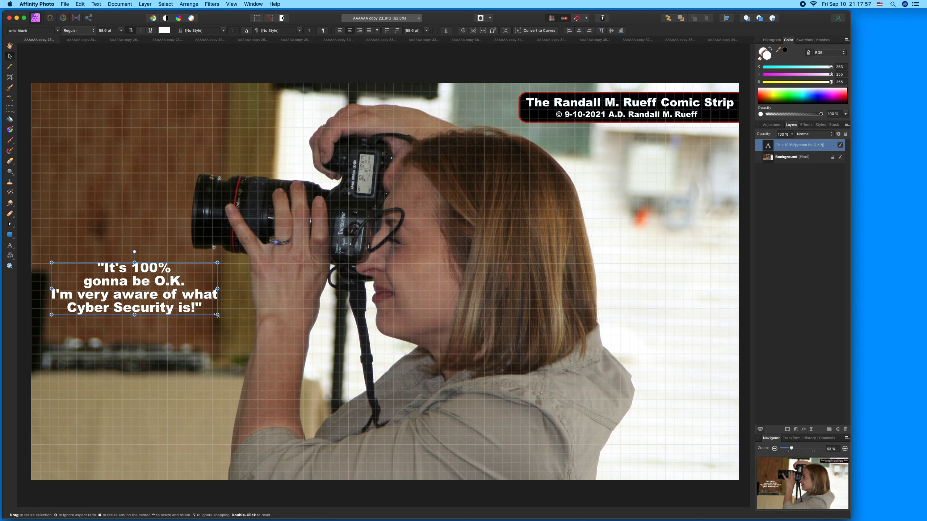
pyautogui.moveTo(218, 314); pyautogui.dragTo(303, 344)
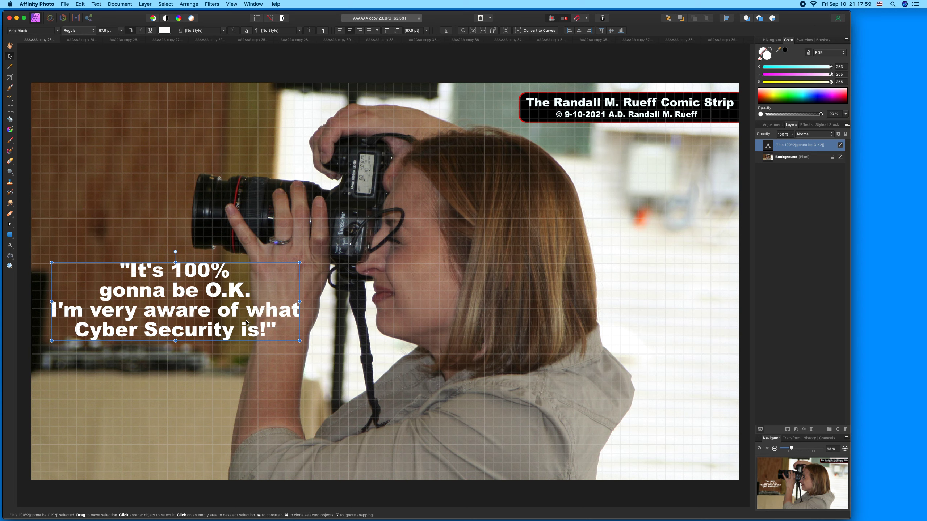
pyautogui.moveTo(248, 323); pyautogui.dragTo(246, 325)
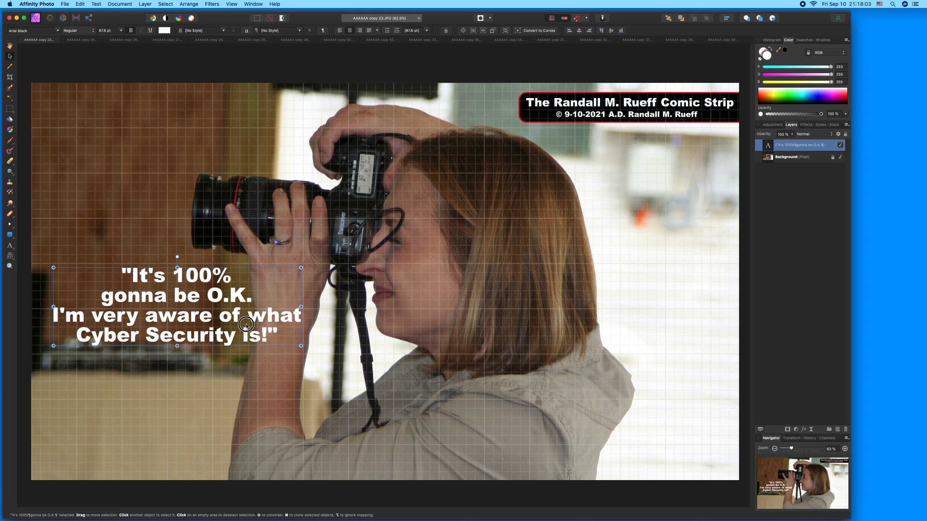
# Save the copy 23 photo flattened and close the document
pyautogui.click(130, 248)
pyautogui.press('super+s')
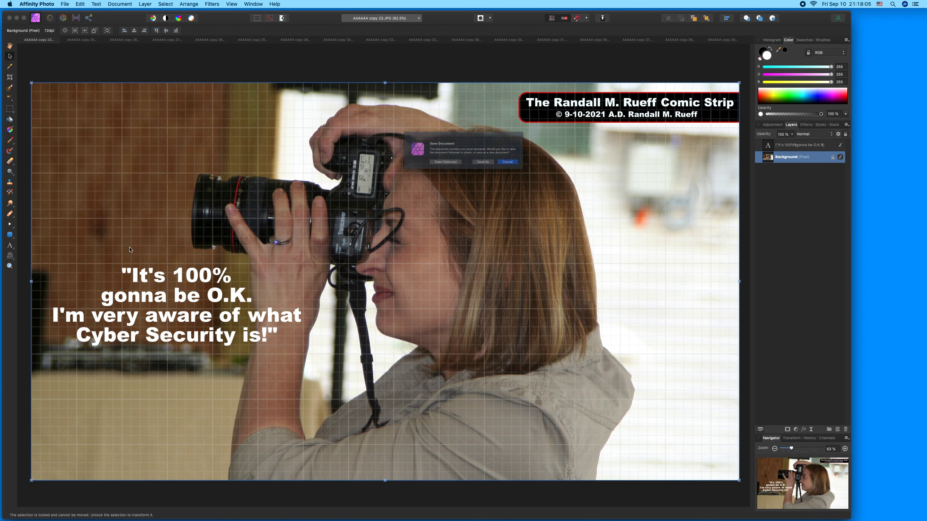
pyautogui.click(437, 169)
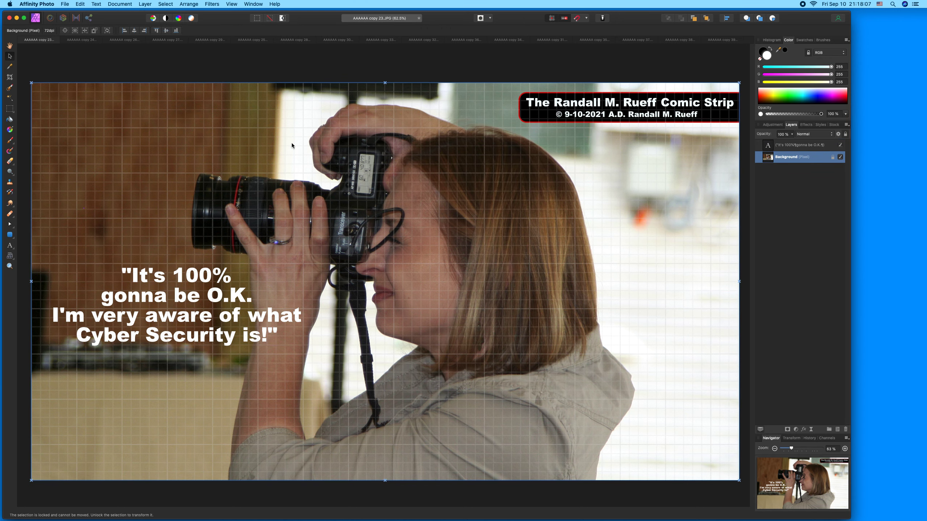
pyautogui.click(23, 39)
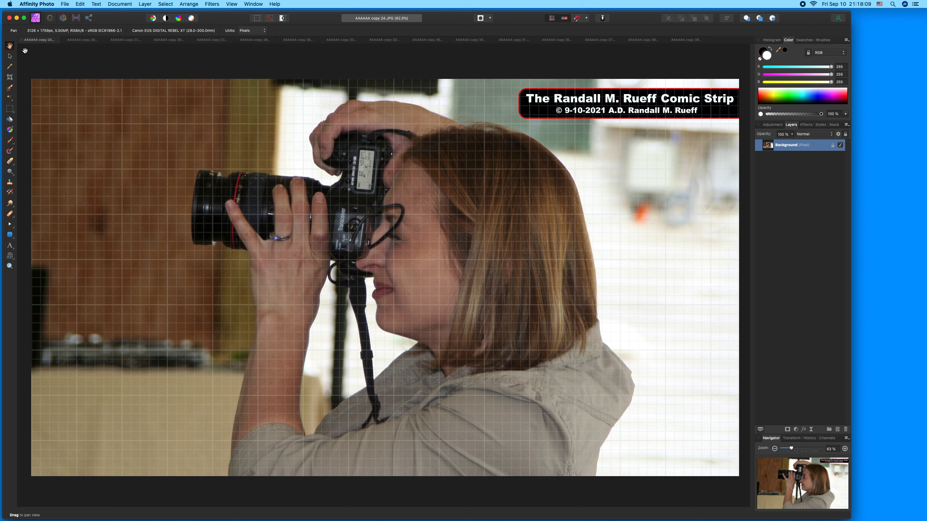
# Add art text over the copy 24 photo's lower-left area, in quotation marks on three lines: "Say", "I'll never be able to run for politics.", "And smile!"
pyautogui.click(11, 246)
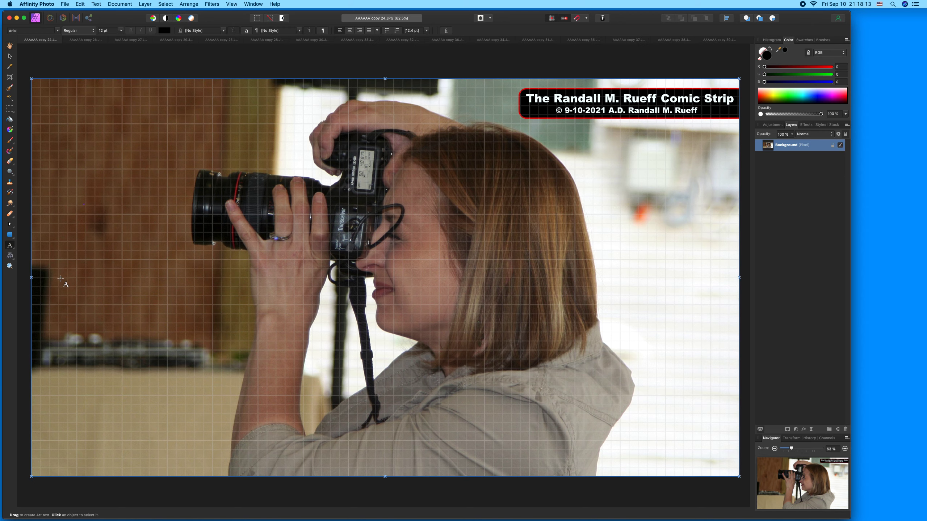
pyautogui.moveTo(61, 279); pyautogui.dragTo(70, 287)
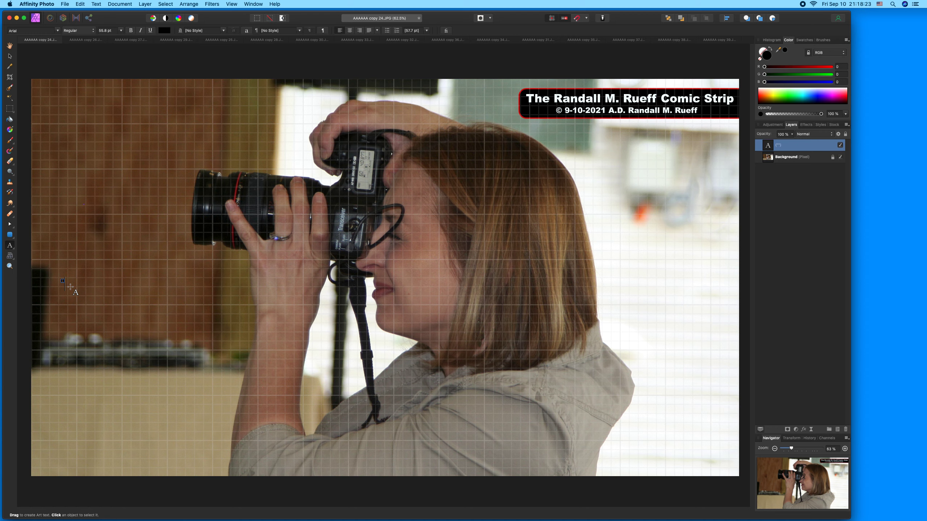
pyautogui.write('"Say')
pyautogui.write("I'll n")
pyautogui.write('ever be ab')
pyautogui.write('le to ru')
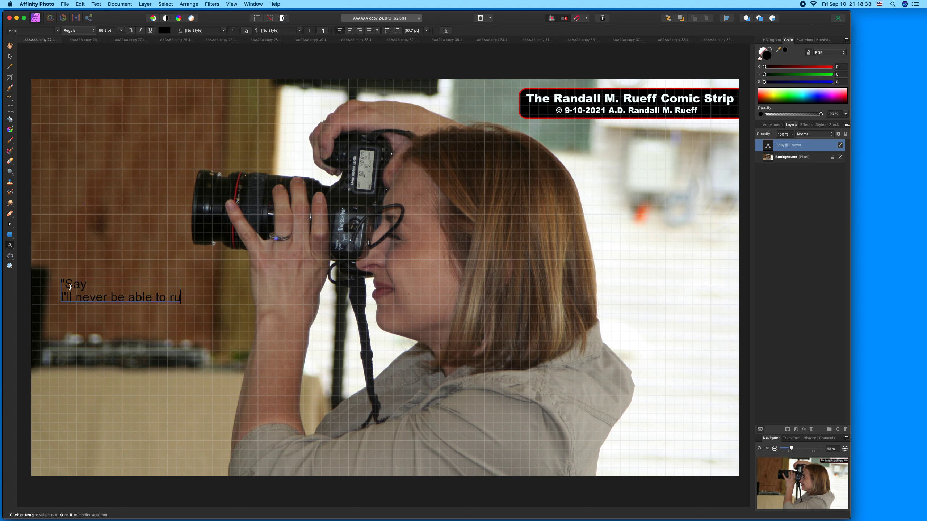
pyautogui.write('n for politics.')
pyautogui.press('Return')
pyautogui.write('And smile!"')
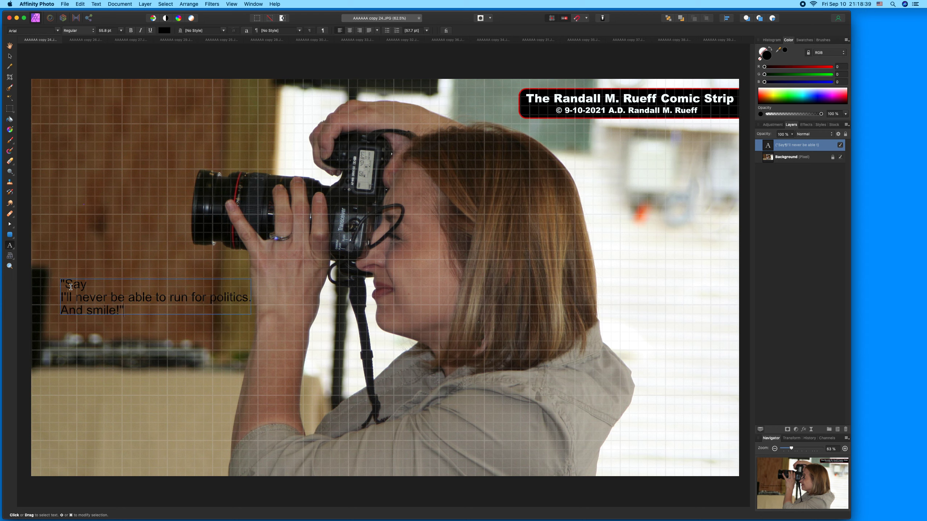
# Break the caption's second line after "able" and add a colon after "Say"
pyautogui.press('super+a')
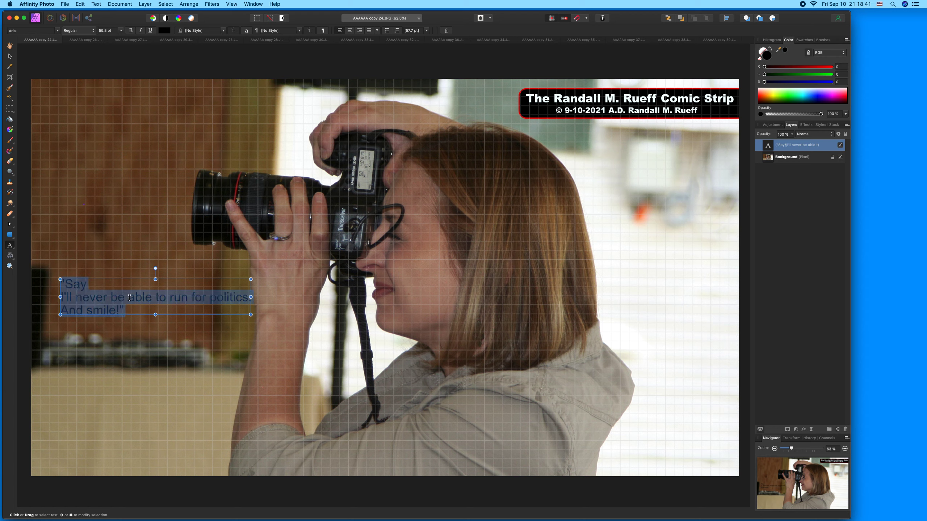
pyautogui.click(130, 297)
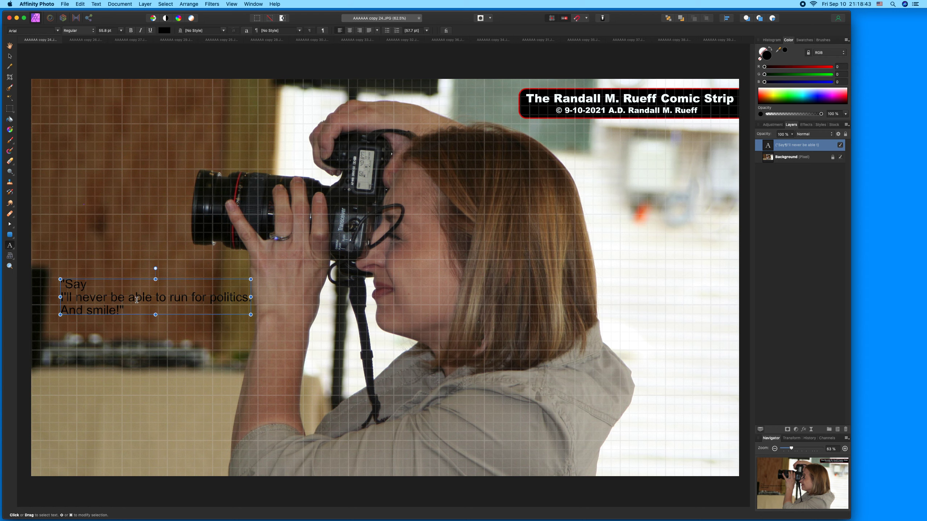
pyautogui.press('Return')
pyautogui.press('BackSpace')
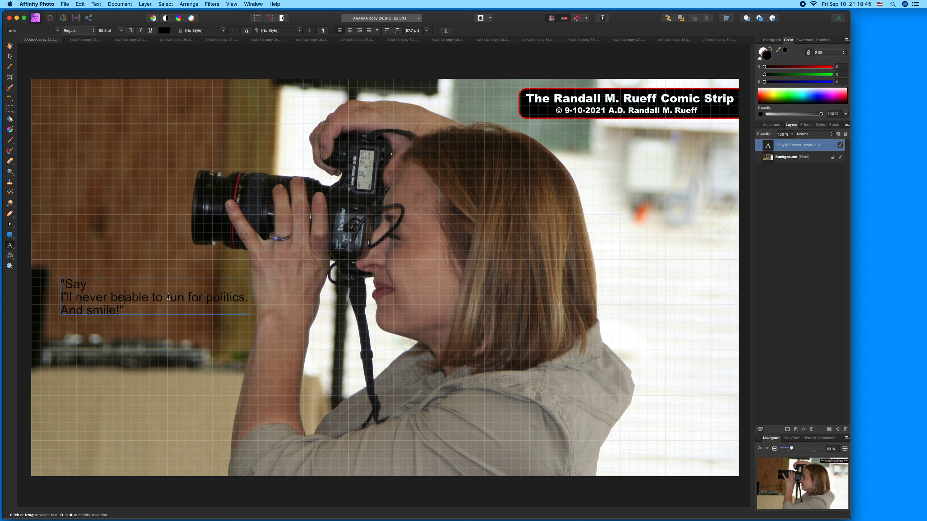
pyautogui.click(157, 299)
pyautogui.press('Return')
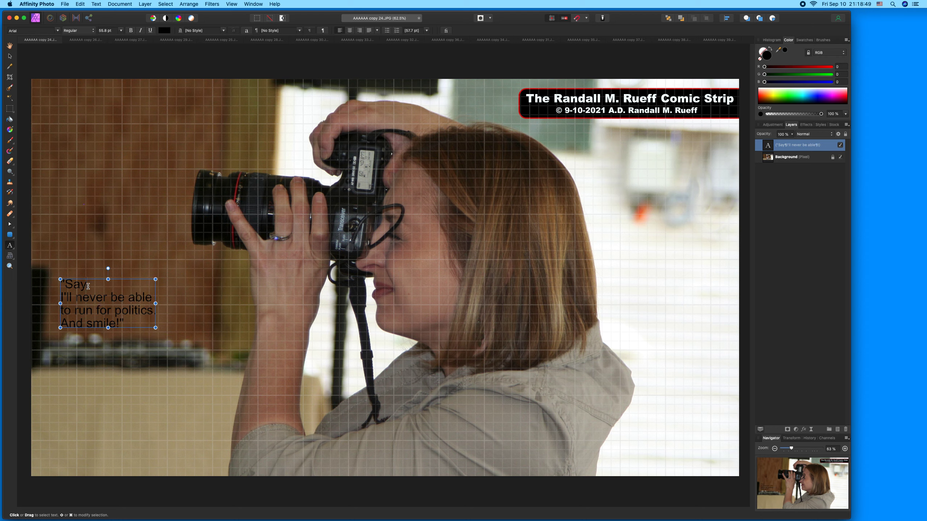
# Centre the whole politics caption, set its font to Arial Black and colour it near-white
pyautogui.press('super+a')
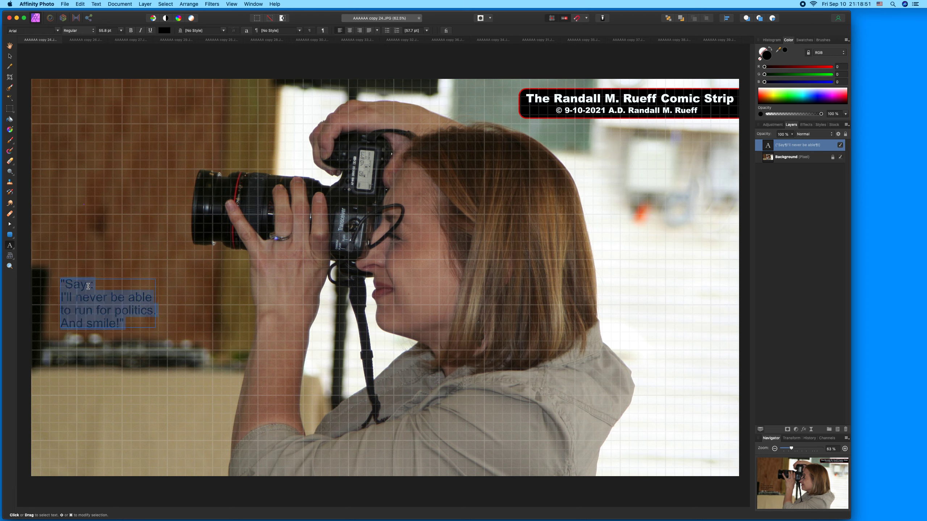
pyautogui.click(349, 31)
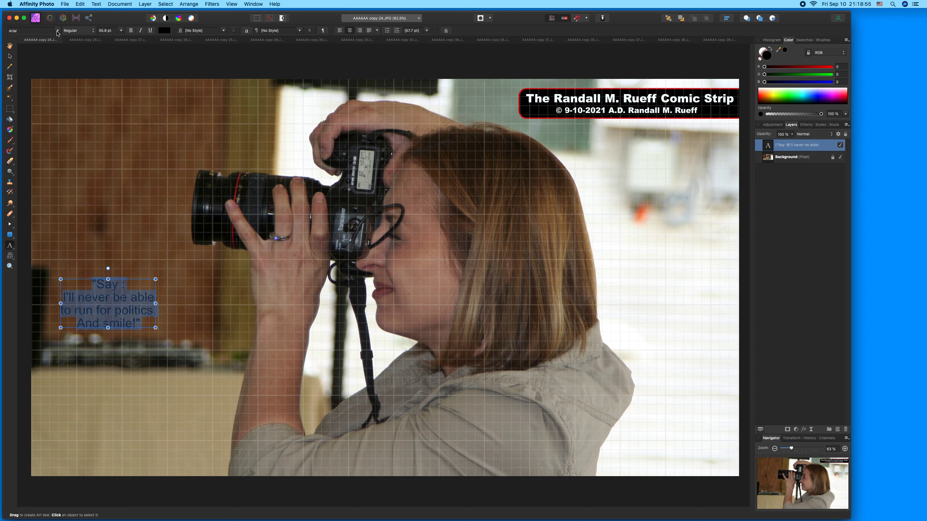
pyautogui.click(57, 32)
pyautogui.click(102, 152)
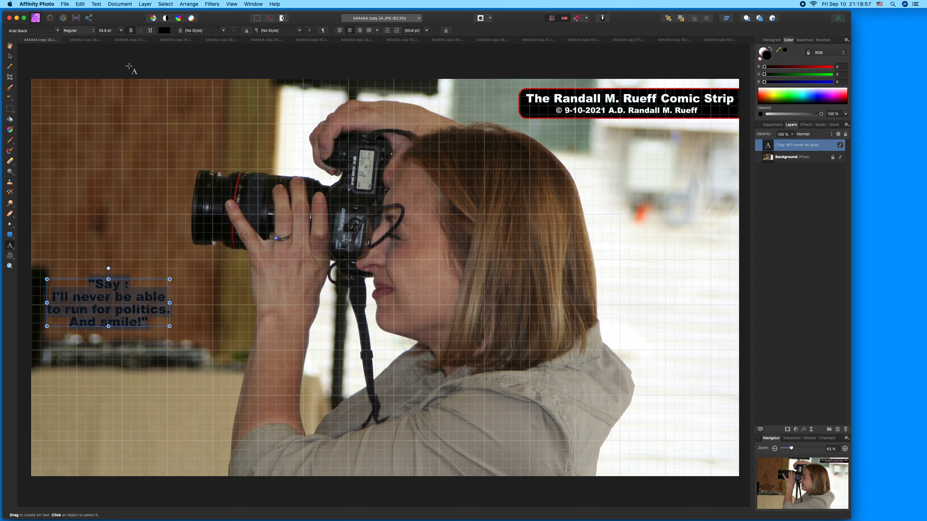
pyautogui.click(164, 30)
pyautogui.click(206, 82)
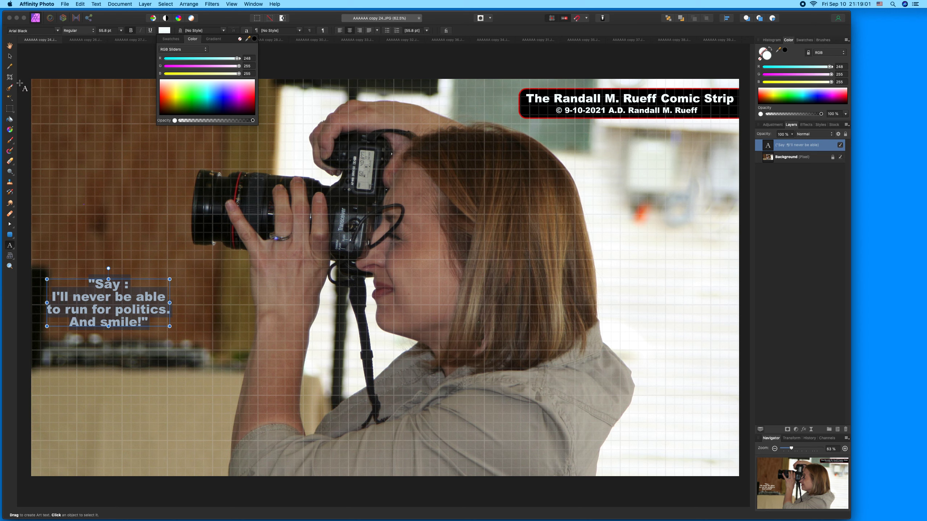
# Enlarge the politics caption to about 110 pt and place it over the photo's lower-left area, below the camera lens
pyautogui.click(10, 56)
pyautogui.moveTo(103, 276); pyautogui.dragTo(105, 255)
pyautogui.moveTo(176, 306); pyautogui.dragTo(287, 369)
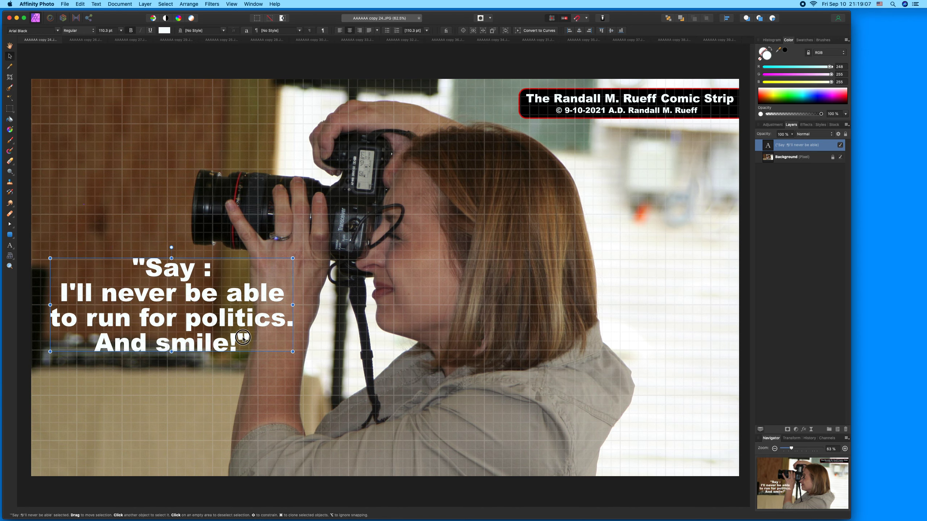
pyautogui.moveTo(242, 337); pyautogui.dragTo(245, 341)
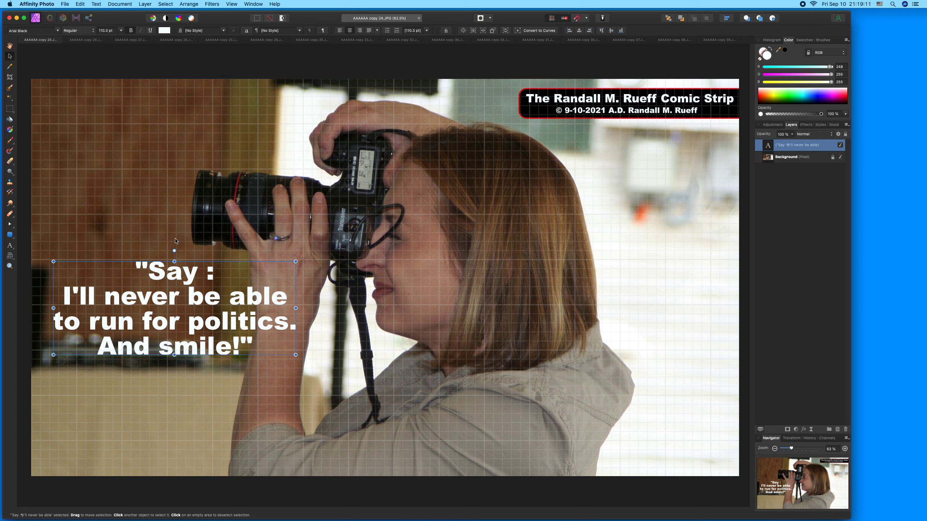
# Save the copy 24 photo flattened and close the document
pyautogui.click(176, 241)
pyautogui.press('super+s')
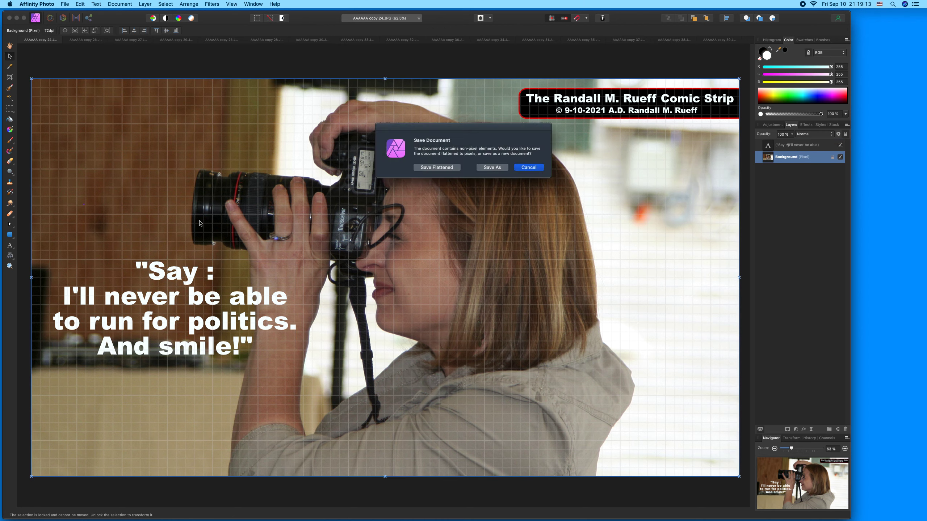
pyautogui.click(420, 171)
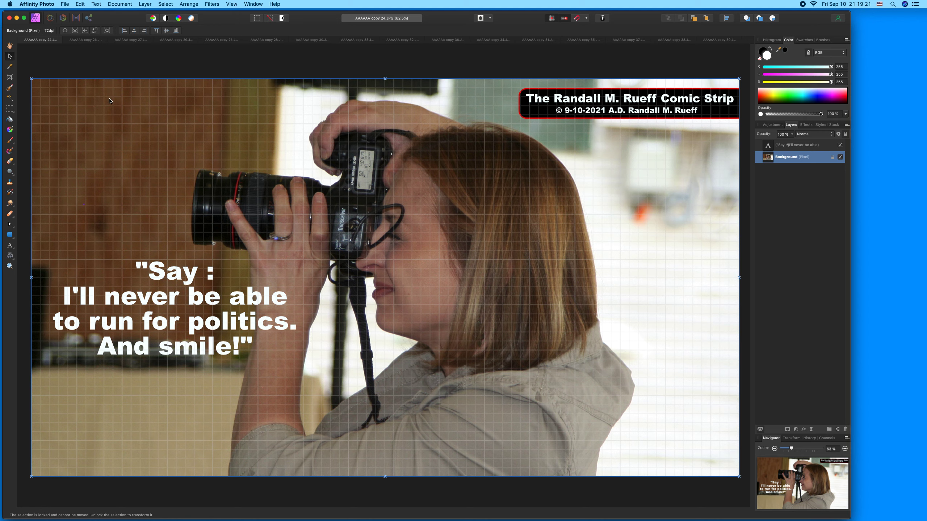
pyautogui.click(20, 43)
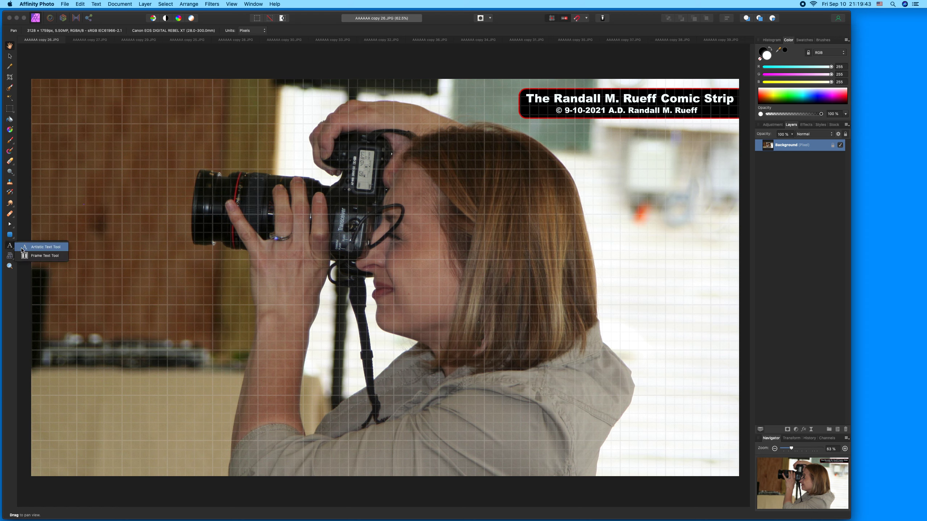
# Add art text over the copy 26 photo's lower-left area, in quotation marks on three lines: "It's not personal.", "It's photographic.", "And smile!"
pyautogui.click(15, 250)
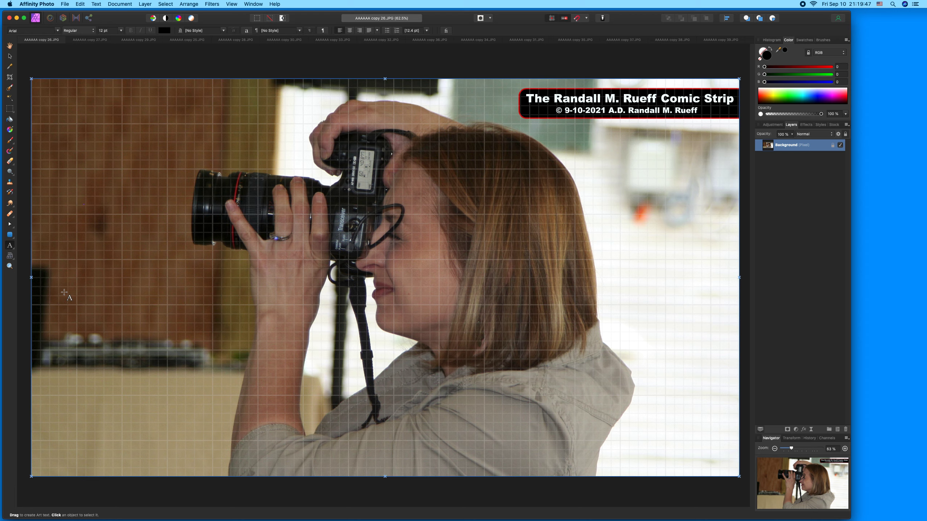
pyautogui.moveTo(64, 292); pyautogui.dragTo(72, 298)
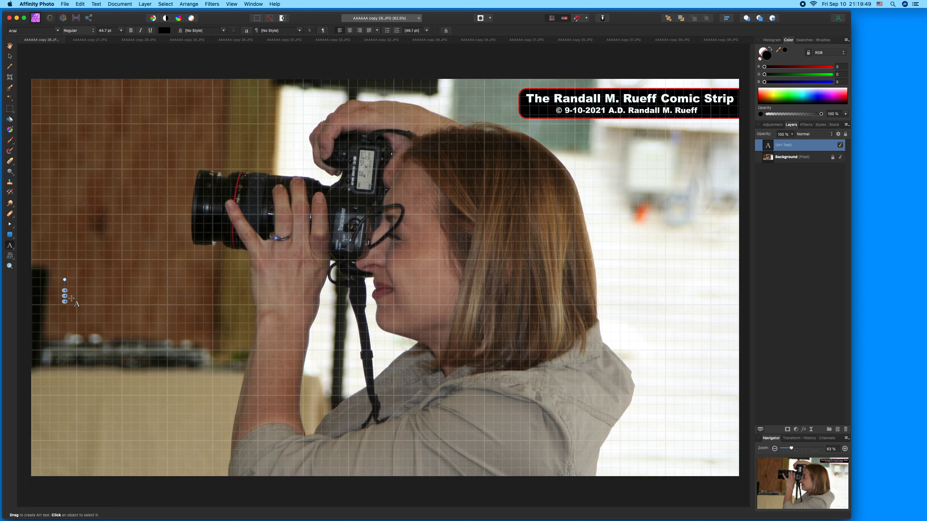
pyautogui.write('THIS')
pyautogui.write('not perso')
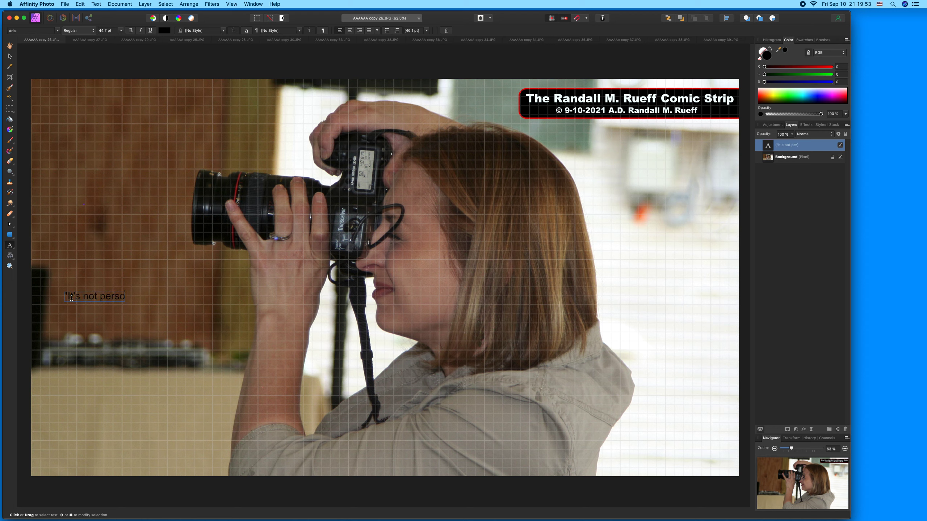
pyautogui.write('nal.')
pyautogui.press('Return')
pyautogui.write("It's photographic")
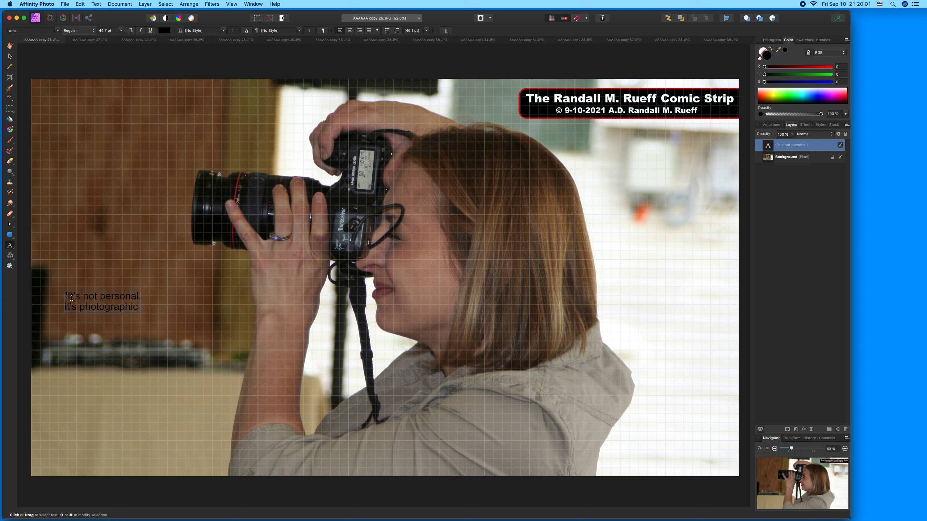
pyautogui.write('.')
pyautogui.press('Return')
pyautogui.write('And smile!"')
# Centre the whole "It's not personal" caption, set its font to Arial Black and colour it white
pyautogui.press('super+a')
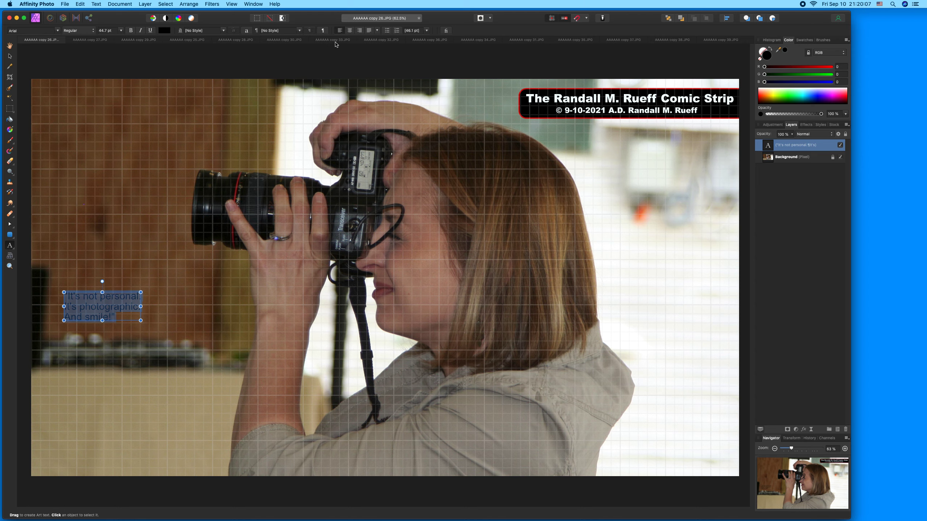
pyautogui.click(350, 30)
pyautogui.click(50, 33)
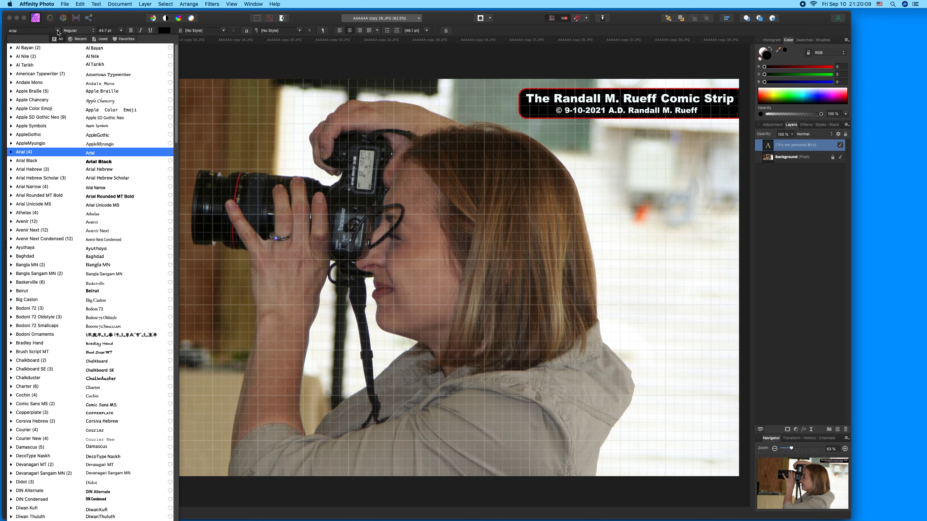
pyautogui.click(102, 161)
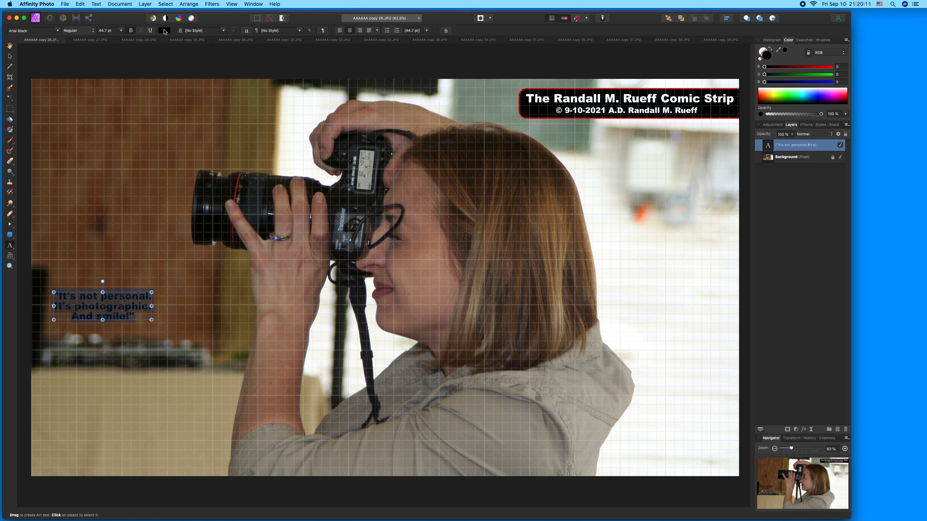
pyautogui.click(165, 30)
pyautogui.click(208, 80)
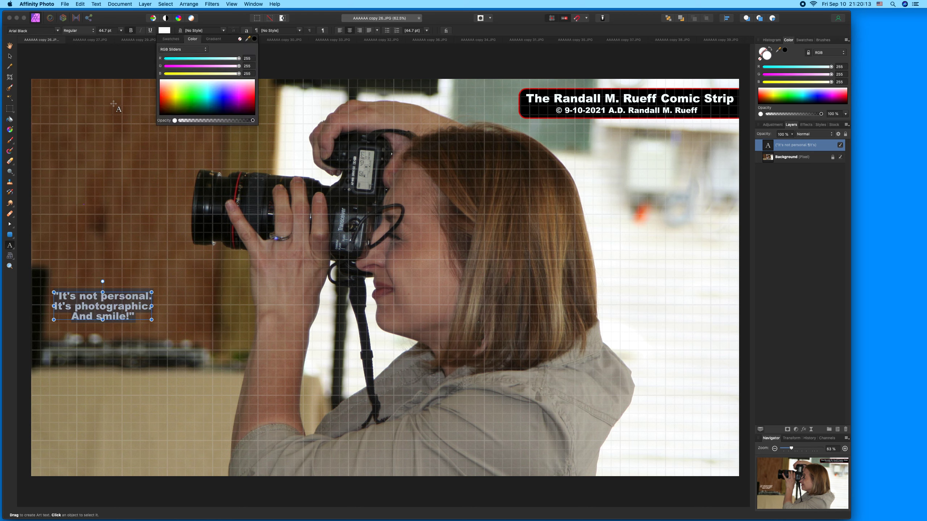
pyautogui.click(10, 55)
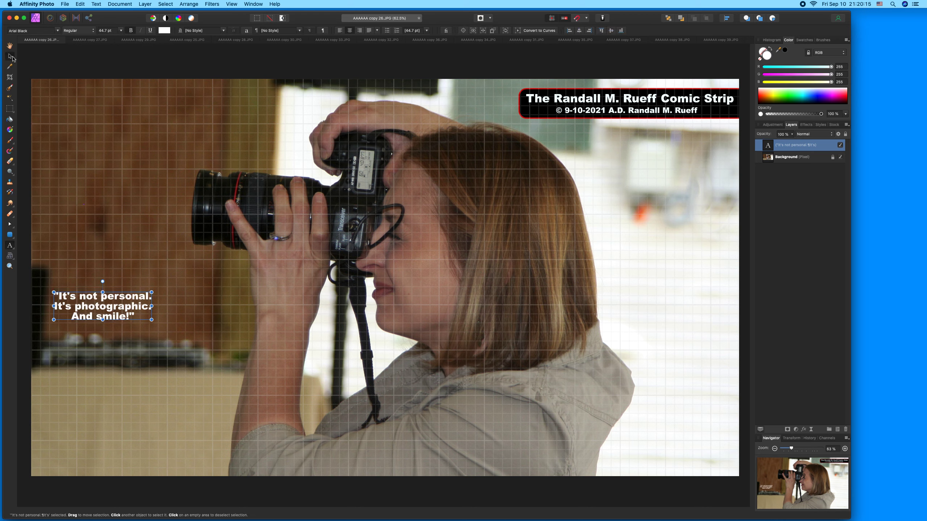
# Enlarge the "It's not personal" caption to about 113 pt and place it over the photo's lower-left area, below the camera lens
pyautogui.click(109, 306)
pyautogui.moveTo(109, 305); pyautogui.dragTo(297, 340)
pyautogui.moveTo(189, 313); pyautogui.dragTo(194, 311)
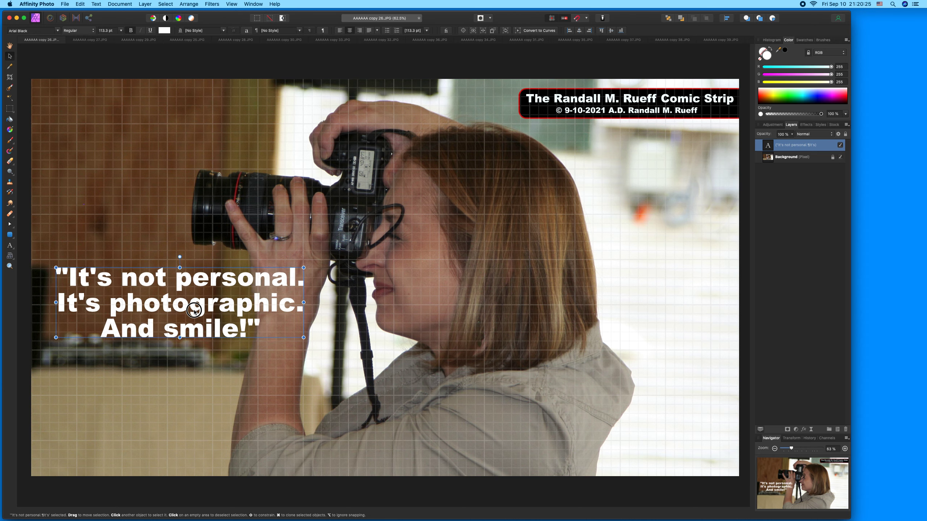
# Save the copy 26 photo flattened and close the document
pyautogui.click(91, 235)
pyautogui.press('super+s')
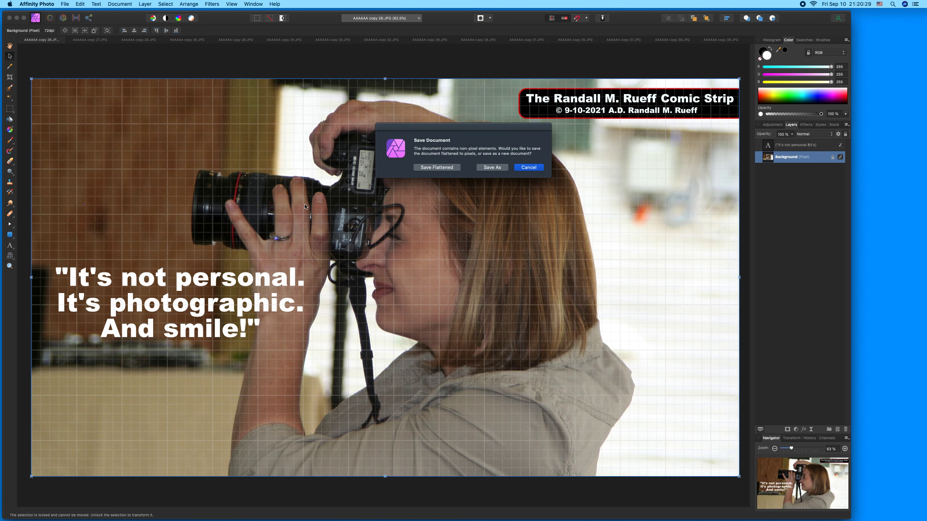
pyautogui.click(416, 169)
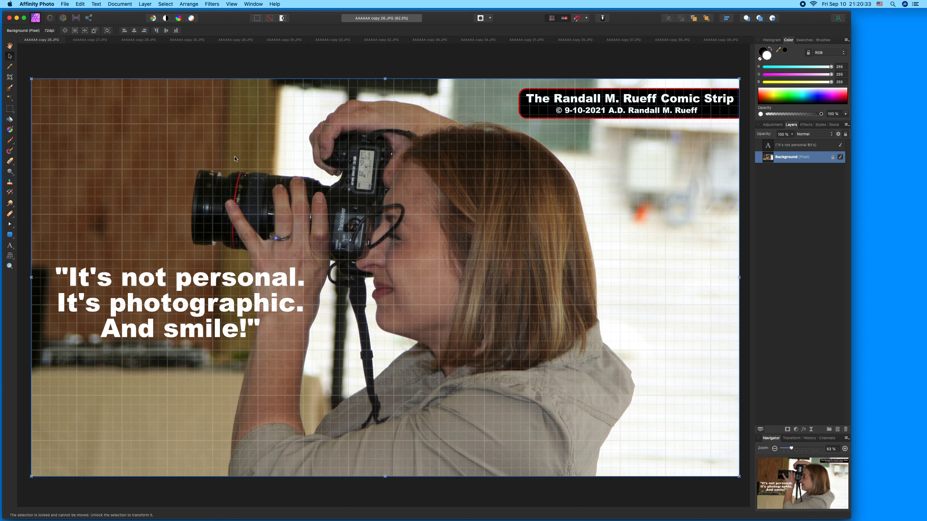
pyautogui.click(22, 40)
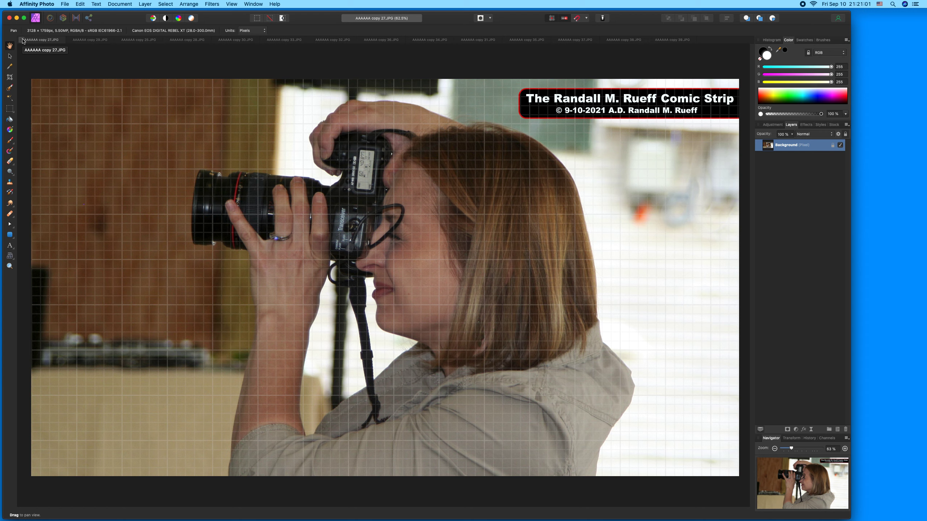
# Add art text over the copy 27 photo's lower-left area, starting with a quotation mark, on two lines: "One day you'll look back on this", "and think"
pyautogui.click(11, 247)
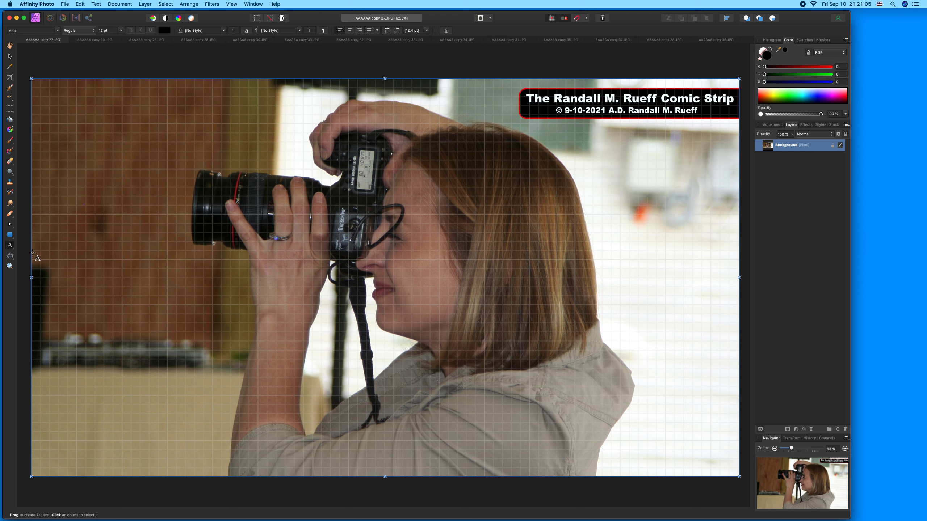
pyautogui.moveTo(59, 260); pyautogui.dragTo(59, 288)
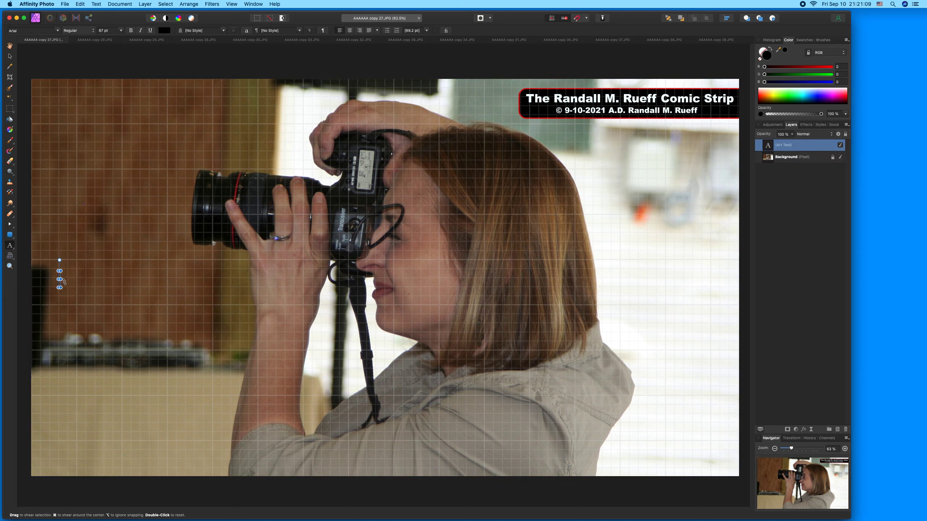
pyautogui.write('"O')
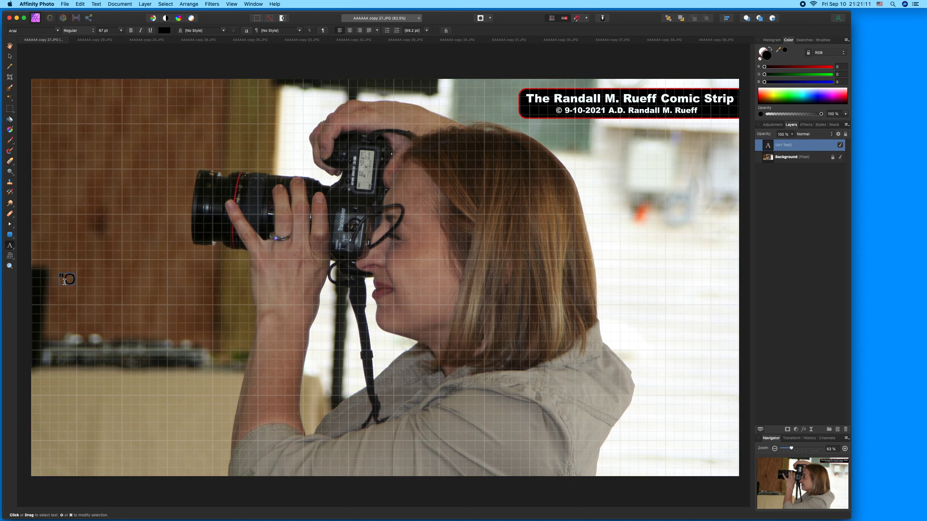
pyautogui.write("ne day you'll ")
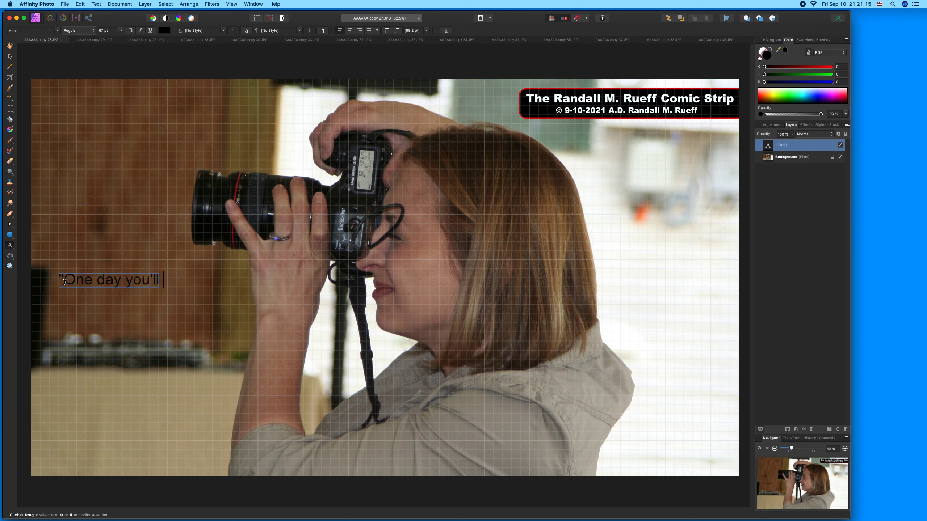
pyautogui.write('ook back on this')
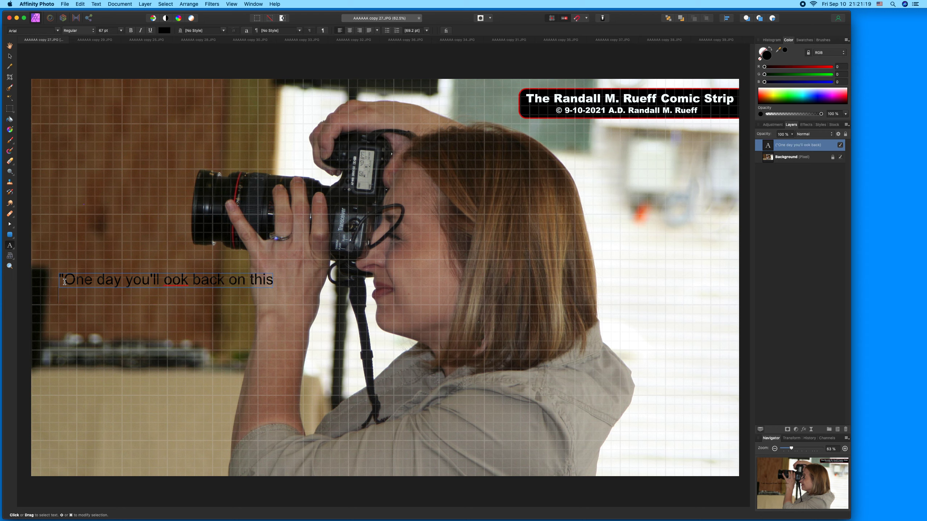
pyautogui.press('Return')
pyautogui.write('and think')
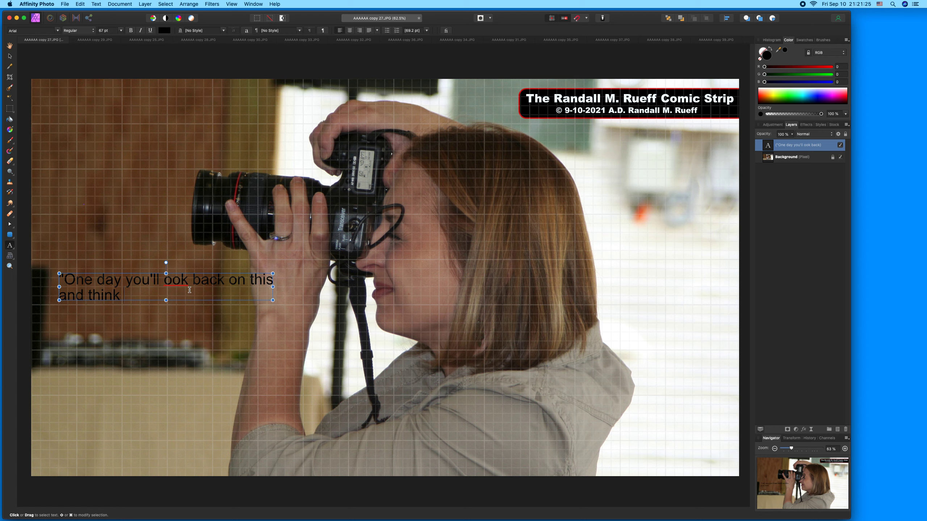
pyautogui.click(166, 281)
pyautogui.write('l')
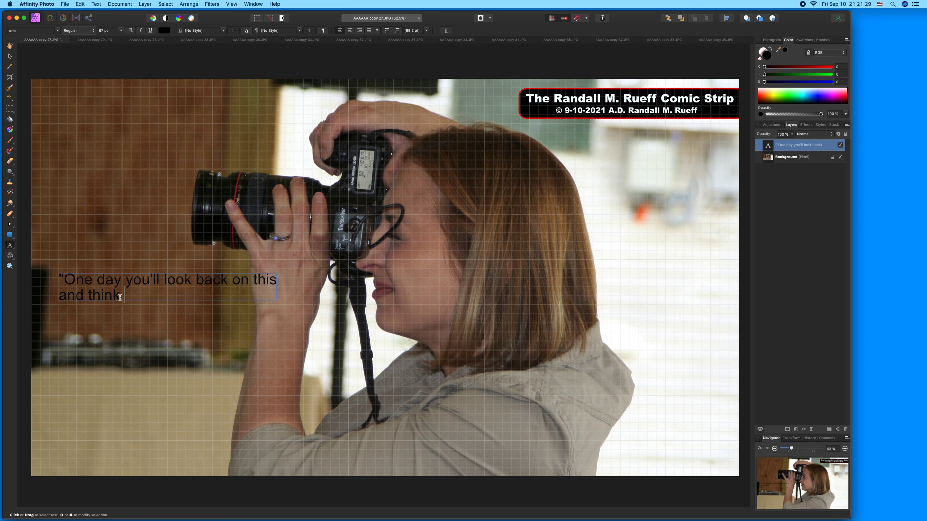
# Continue the second caption line with "about how much wiser you are now." and add a third line, "And smile!", with a closing quotation mark
pyautogui.write(' about how st')
pyautogui.press('BackSpace')
pyautogui.press('BackSpace')
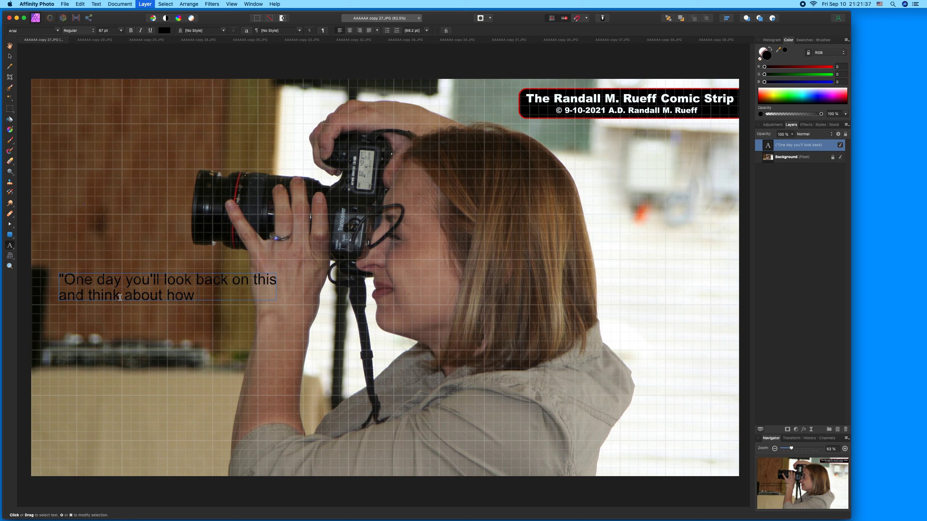
pyautogui.write('much wiser y')
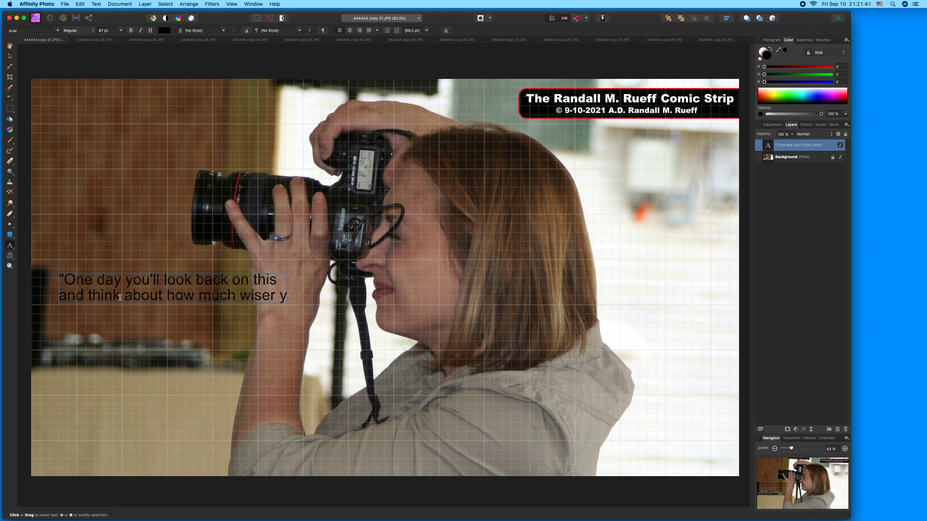
pyautogui.write('ou are no')
pyautogui.write('w')
pyautogui.write(' And smil')
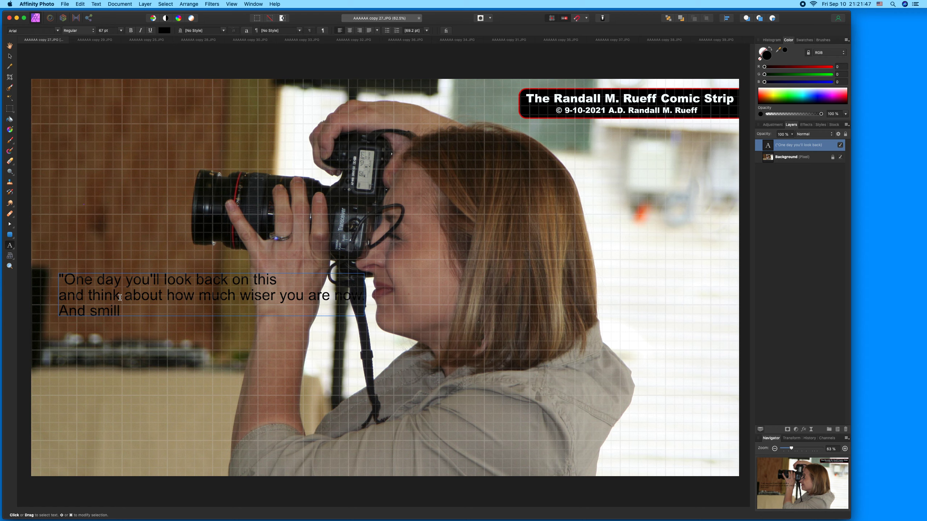
pyautogui.write('e!"')
pyautogui.press('Escape')
# Insert "all of" before "this" and rebreak the caption into five lines, ending after "look", "this and", "how much", "now." and "And smile!"
pyautogui.click(197, 281)
pyautogui.press('Return')
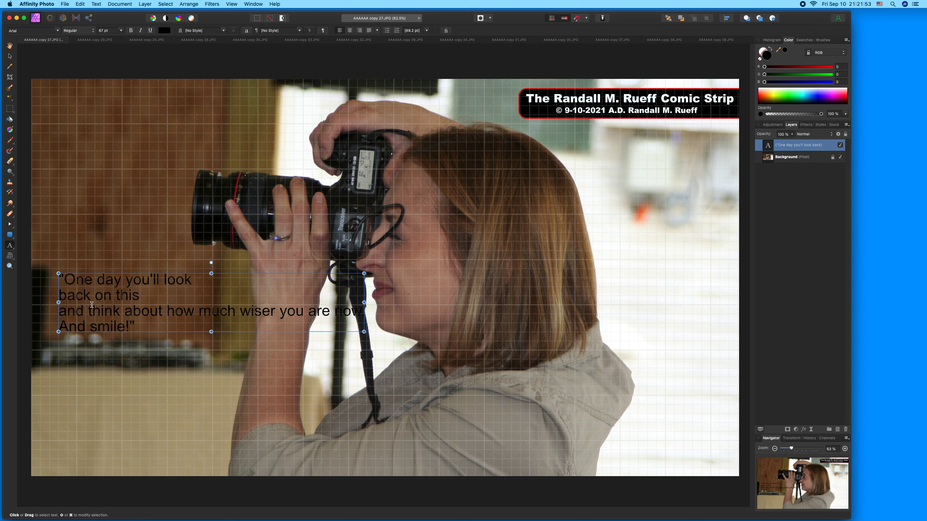
pyautogui.click(110, 297)
pyautogui.write('all of')
pyautogui.click(60, 312)
pyautogui.press('BackSpace')
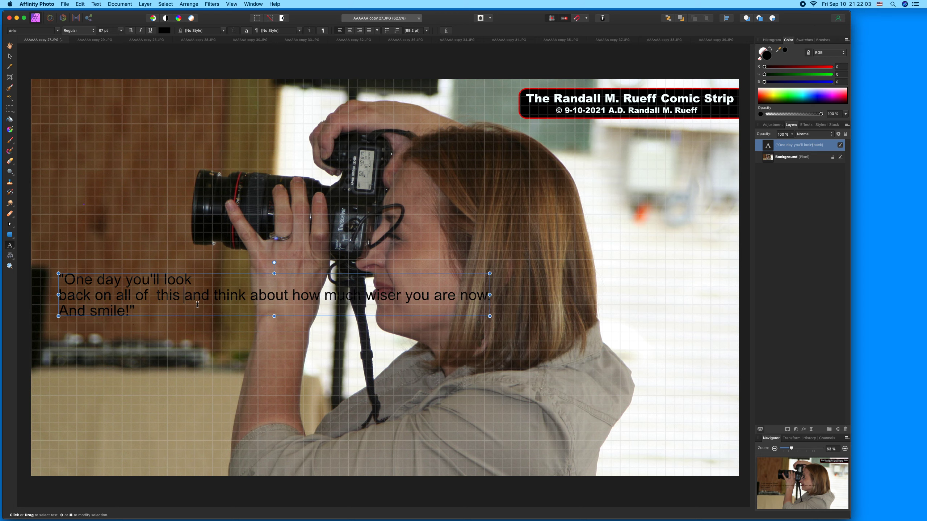
pyautogui.click(216, 296)
pyautogui.press('Return')
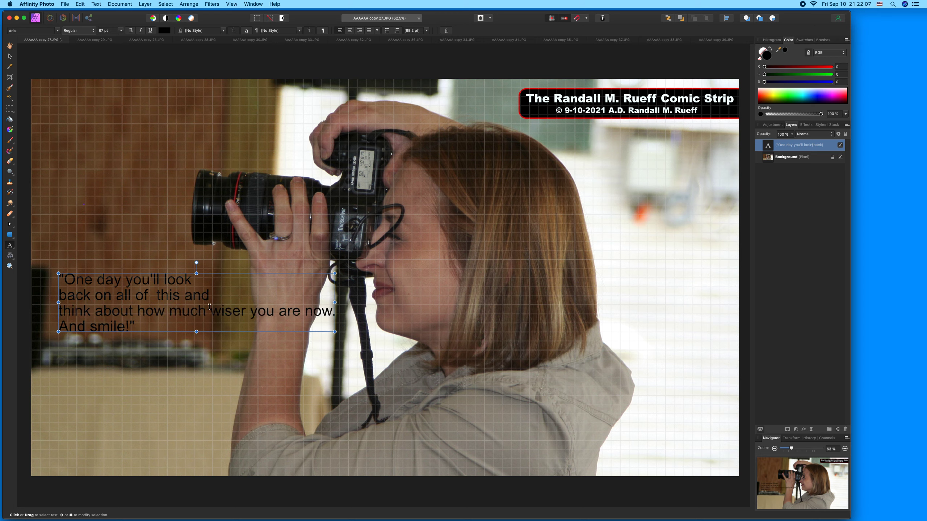
pyautogui.moveTo(334, 302); pyautogui.dragTo(209, 308)
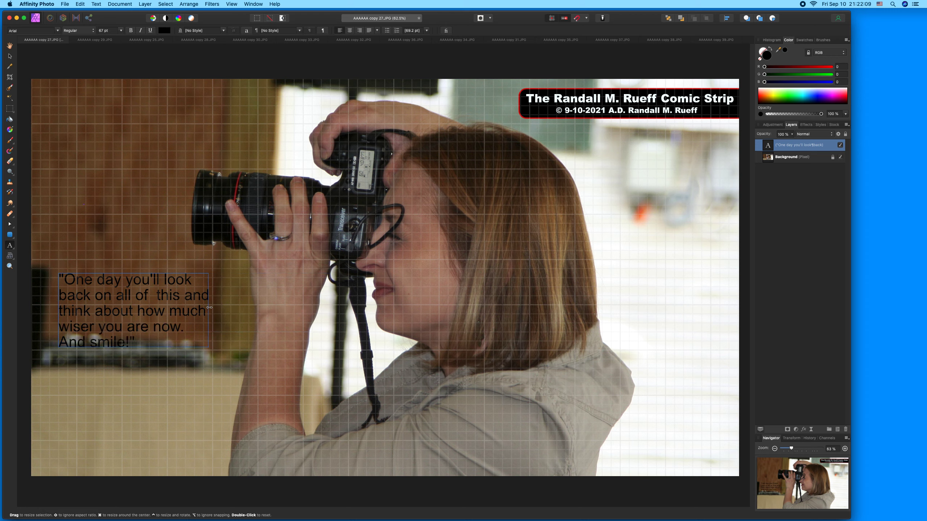
# Centre the whole "One day you'll look back" caption and set its font to Arial Black
pyautogui.press('super+a')
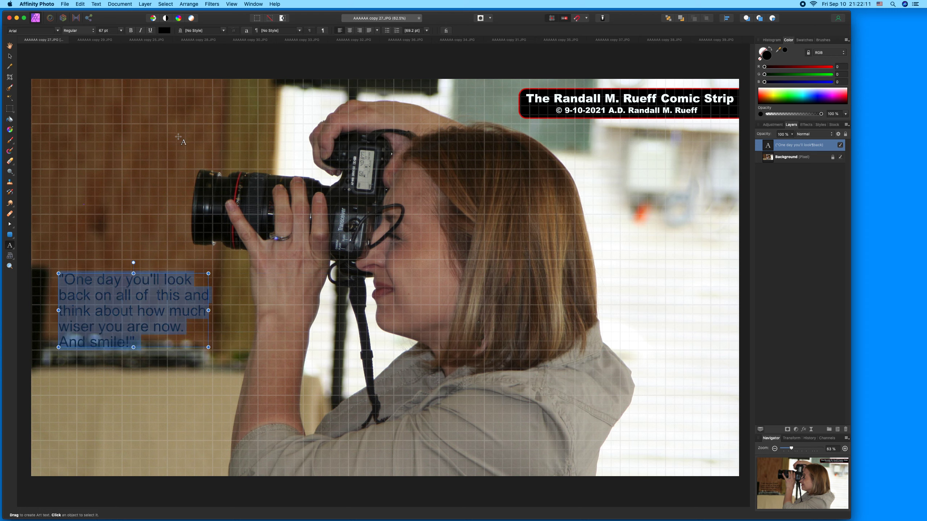
pyautogui.click(350, 30)
pyautogui.click(58, 31)
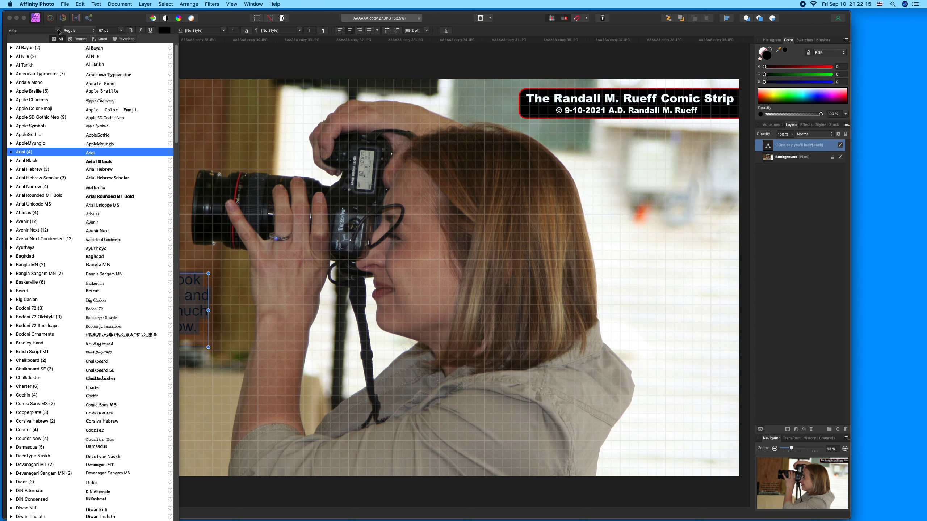
pyautogui.click(111, 161)
# Enlarge the "One day you'll look back" caption to about 86 pt and place it over the photo's lower-left area, below the lens
pyautogui.click(13, 57)
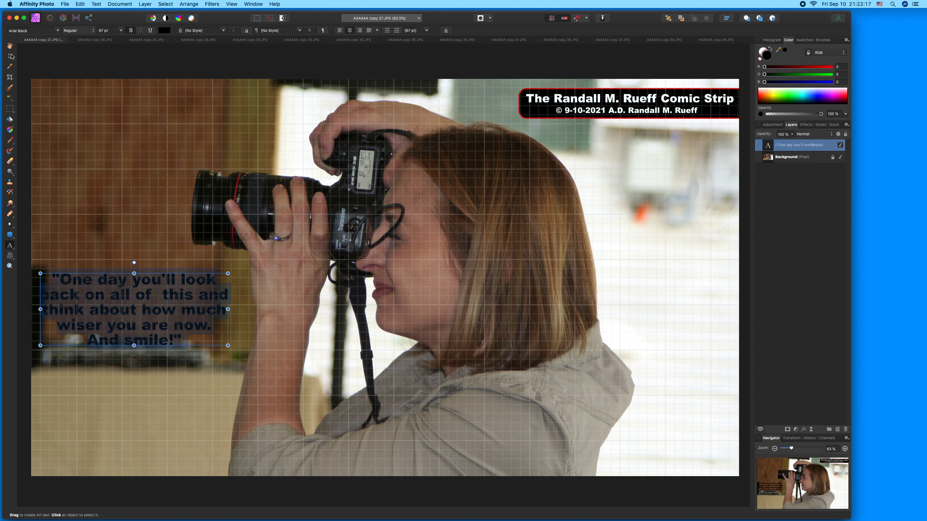
pyautogui.moveTo(121, 289); pyautogui.dragTo(132, 277)
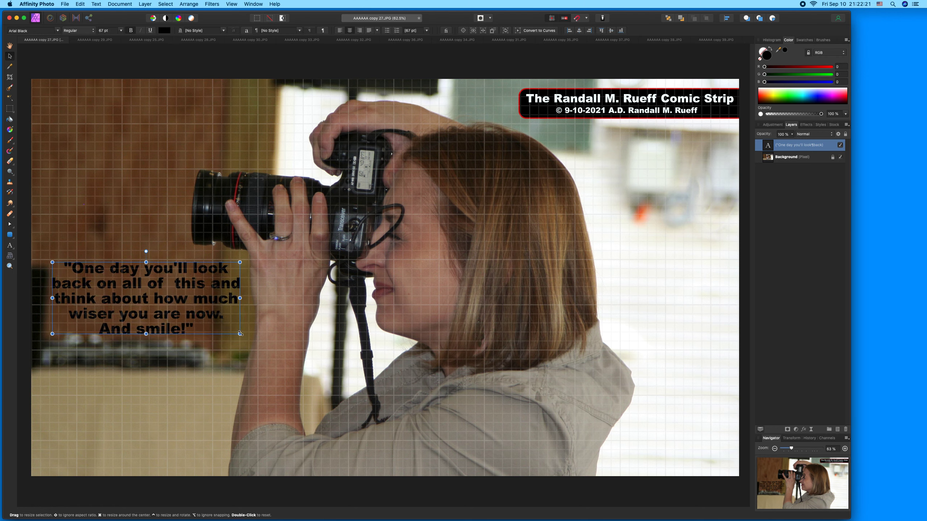
pyautogui.moveTo(240, 334); pyautogui.dragTo(288, 374)
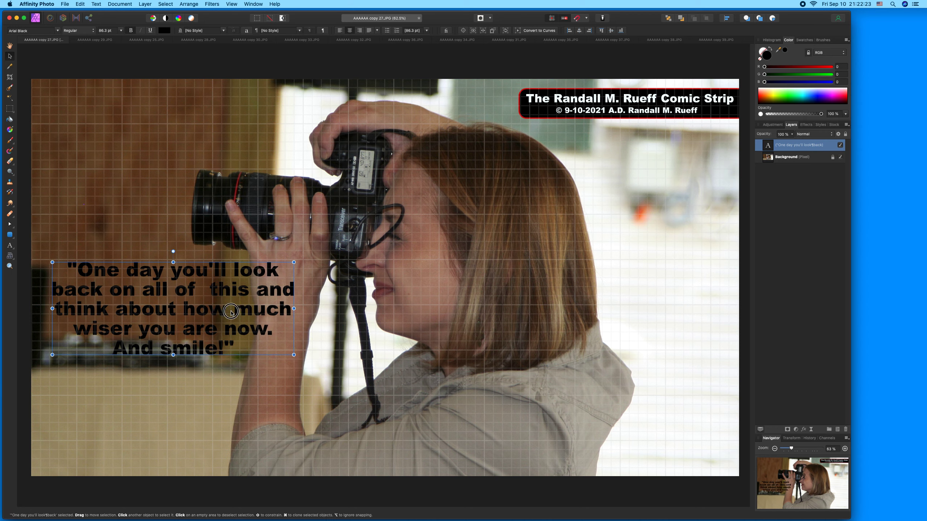
pyautogui.moveTo(230, 312); pyautogui.dragTo(234, 317)
# Remove the extra space before "this" and colour the whole "One day you'll look back" caption white
pyautogui.doubleClick(214, 294)
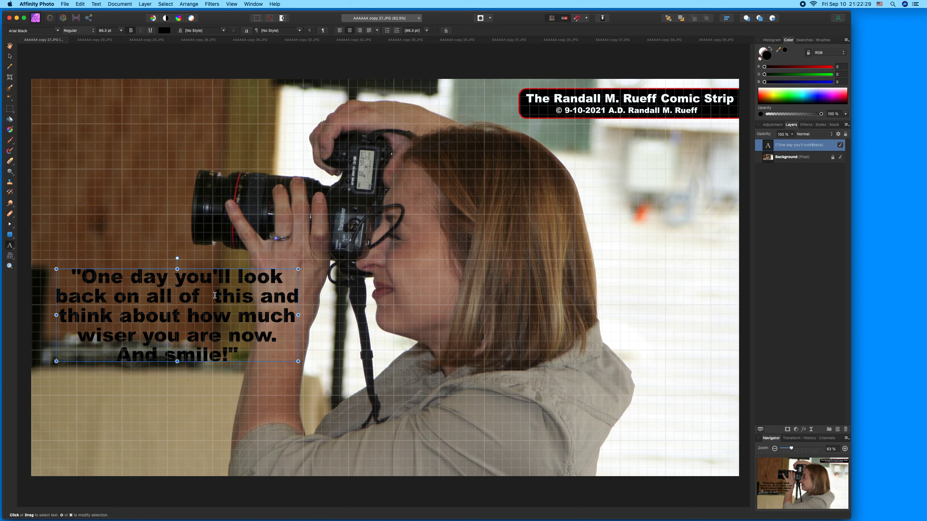
pyautogui.press('BackSpace')
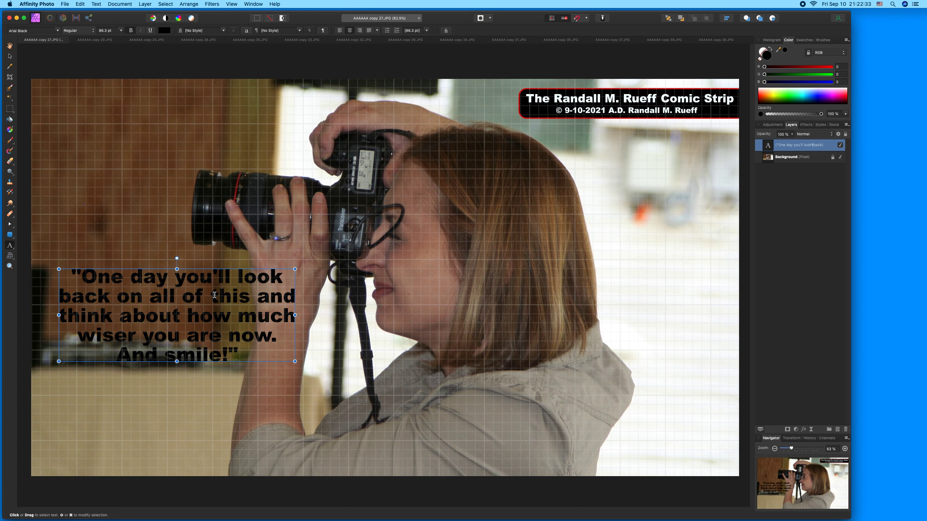
pyautogui.press('super+a')
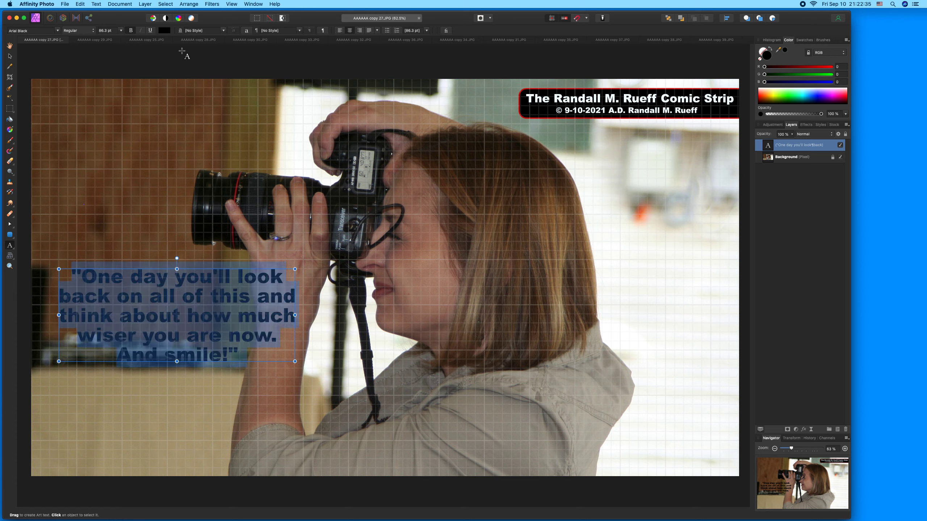
pyautogui.click(165, 30)
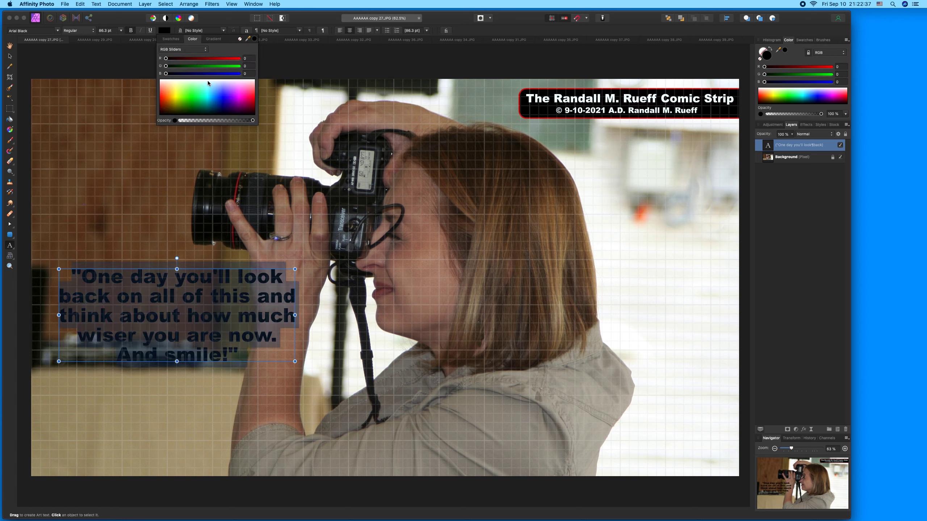
pyautogui.click(207, 80)
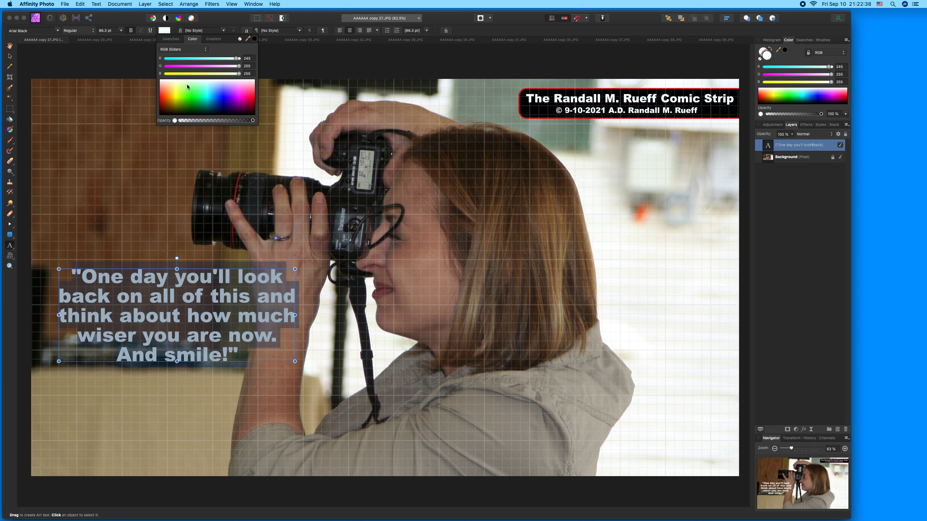
# Save the copy 27 photo flattened and close the document
pyautogui.click(62, 89)
pyautogui.press('super+s')
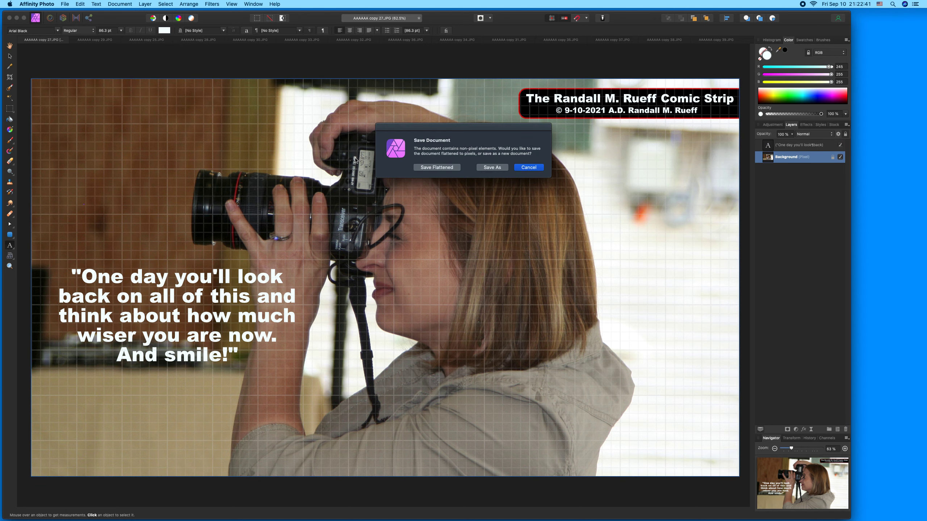
pyautogui.click(436, 167)
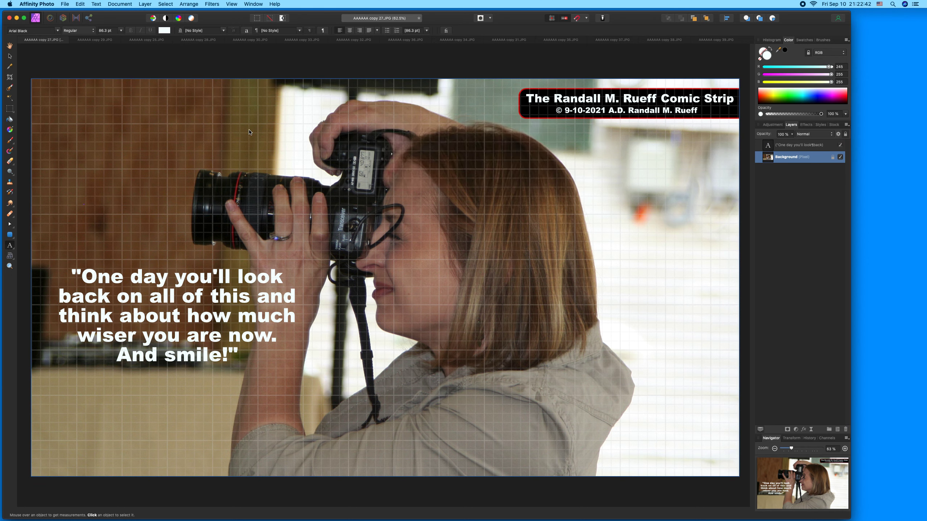
pyautogui.click(22, 40)
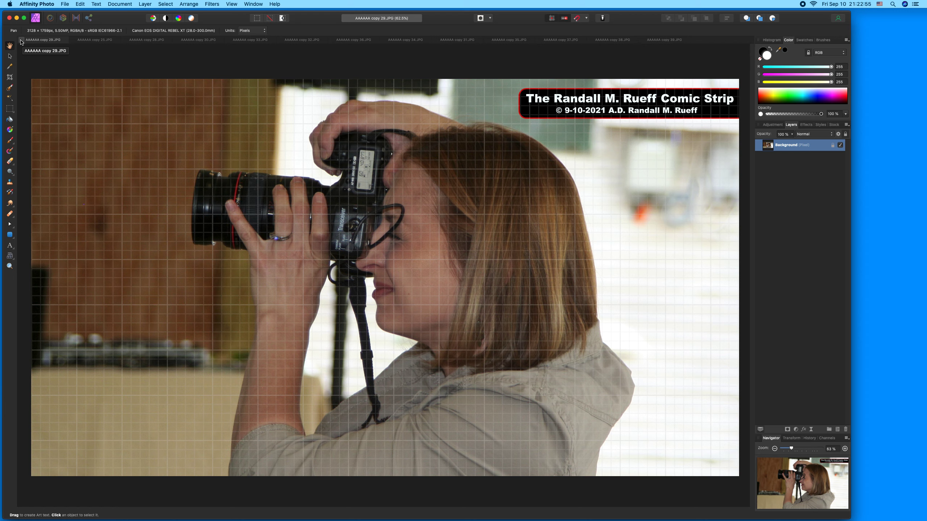
# Add an artistic text caption below the lens reading "The light meter just judges the" with "amount of light" on a second line
pyautogui.click(14, 250)
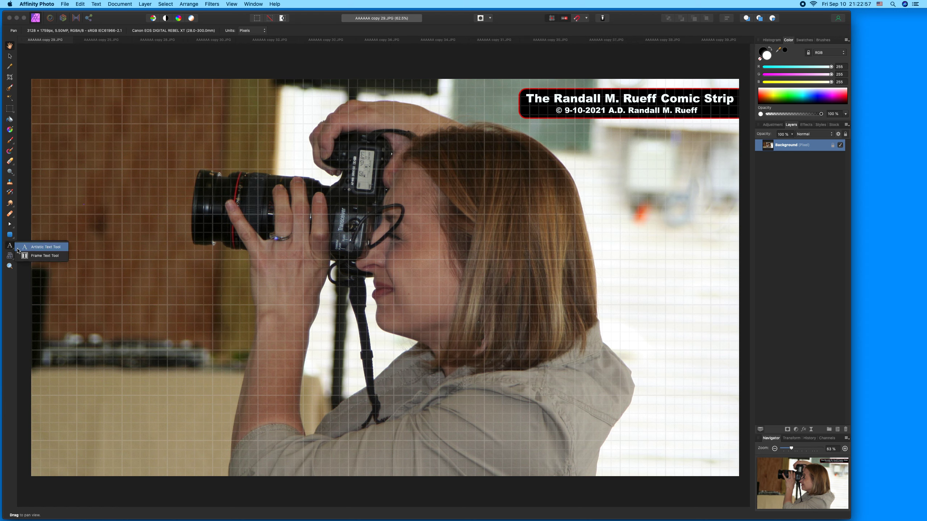
pyautogui.click(37, 245)
pyautogui.moveTo(64, 269); pyautogui.dragTo(66, 268)
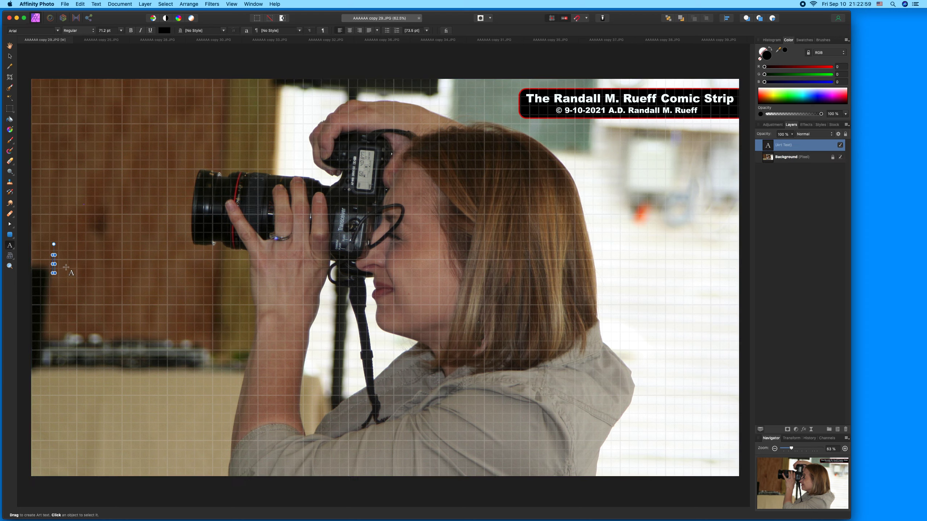
pyautogui.write('"The light')
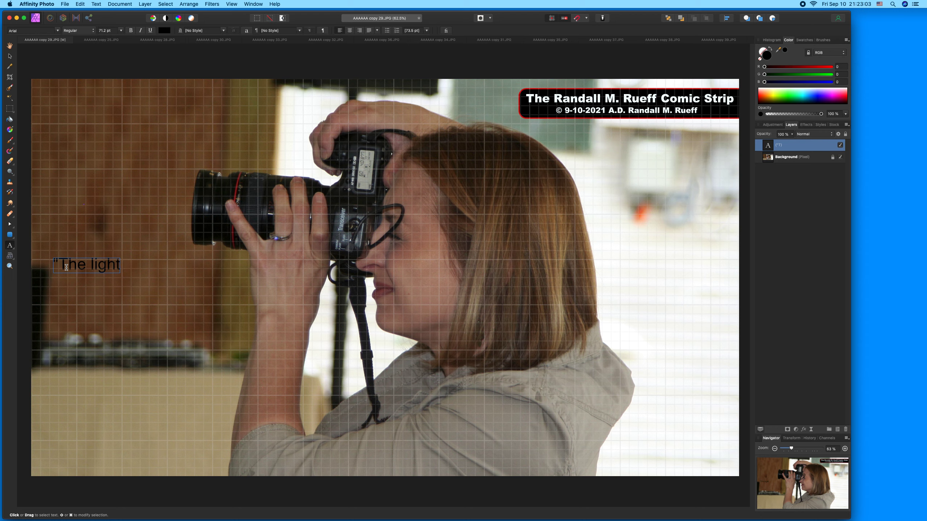
pyautogui.write(' meter just')
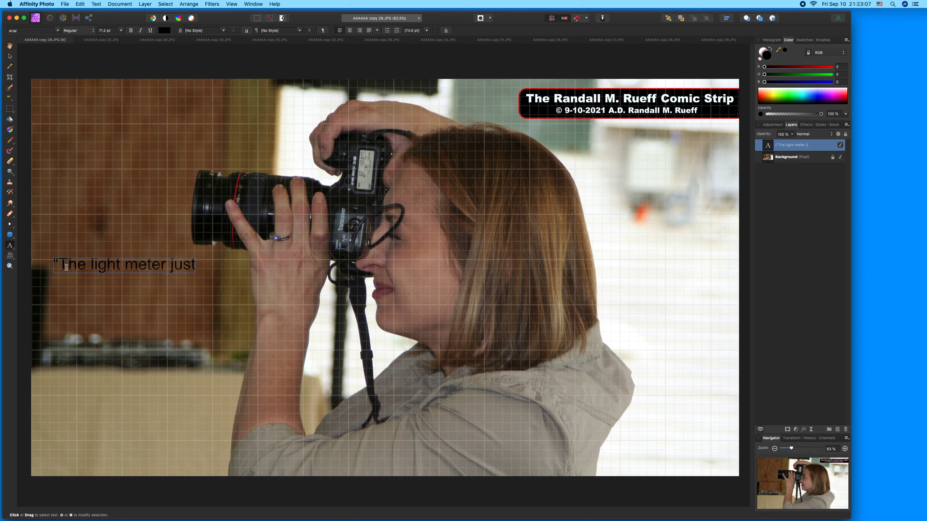
pyautogui.write(' judges the')
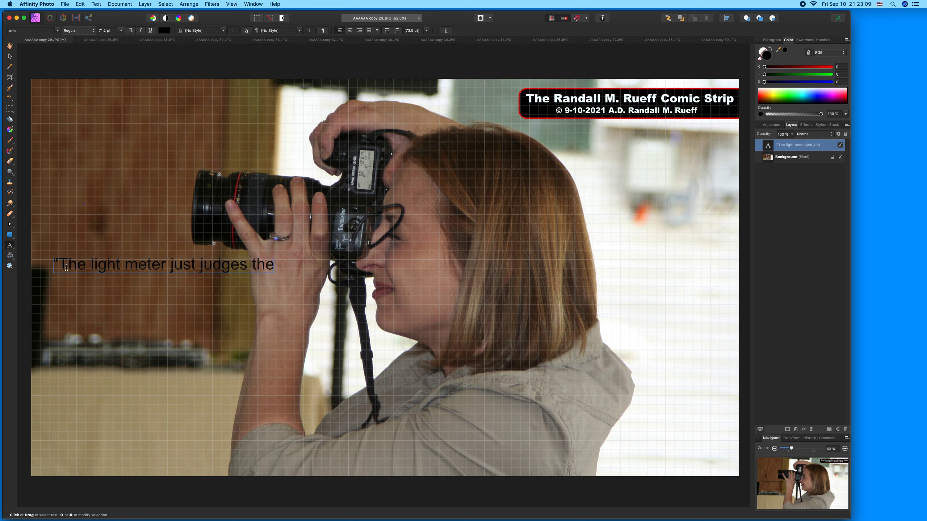
pyautogui.write(' amount of light')
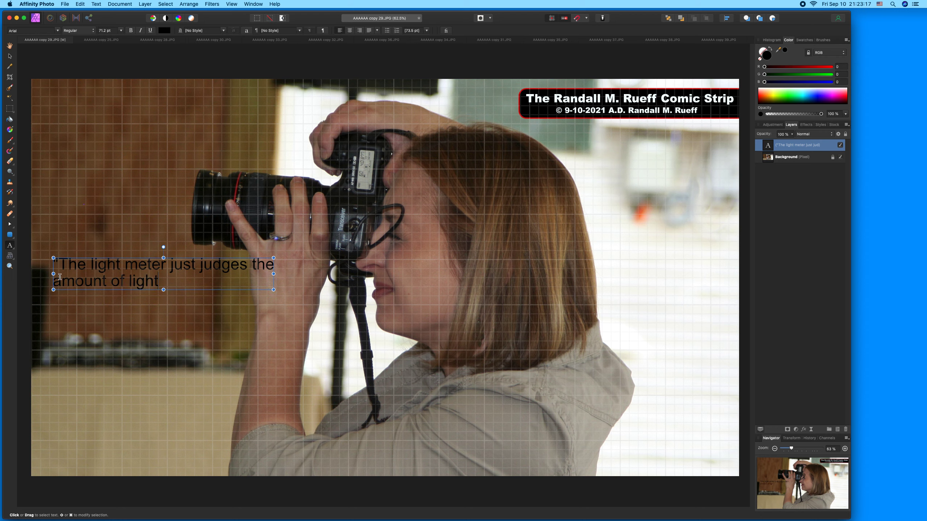
# Insert "current" before "amount" and "natural" before the second line's "light" in the caption
pyautogui.click(57, 278)
pyautogui.write('current')
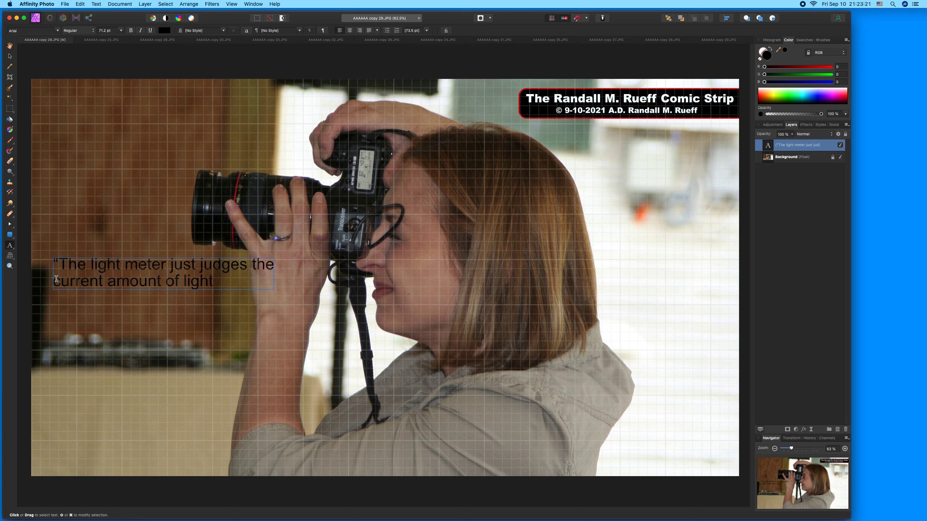
pyautogui.press('Escape')
pyautogui.click(184, 281)
pyautogui.write('natural')
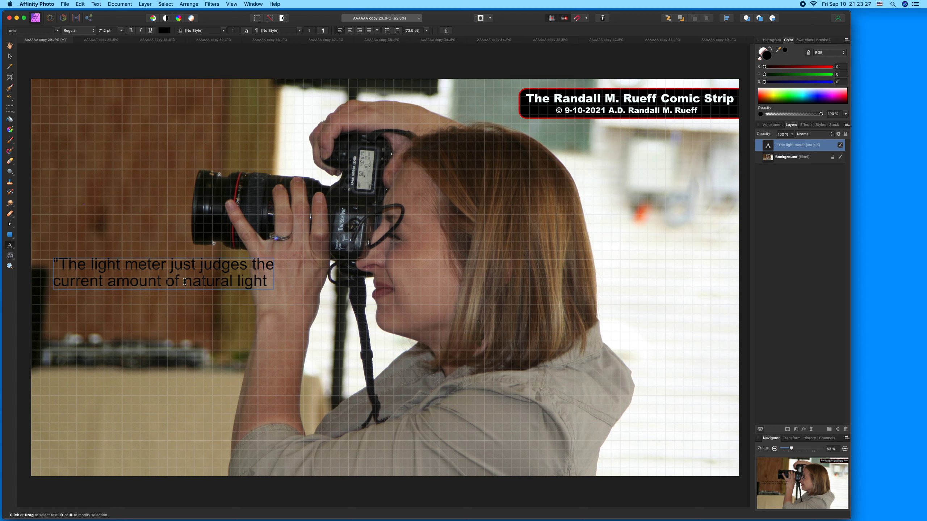
# End the second line with a period and add the caption lines "Everything else is on you." and "And smile!" with a closing quotation mark
pyautogui.click(266, 283)
pyautogui.press('Return')
pyautogui.write('Everything else ')
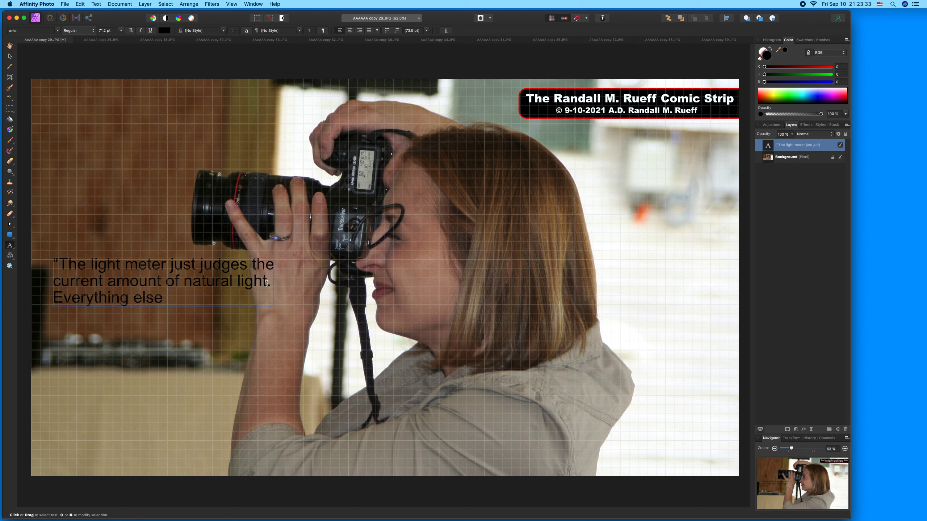
pyautogui.write('is on you.')
pyautogui.press('Return')
pyautogui.write('And smile!"')
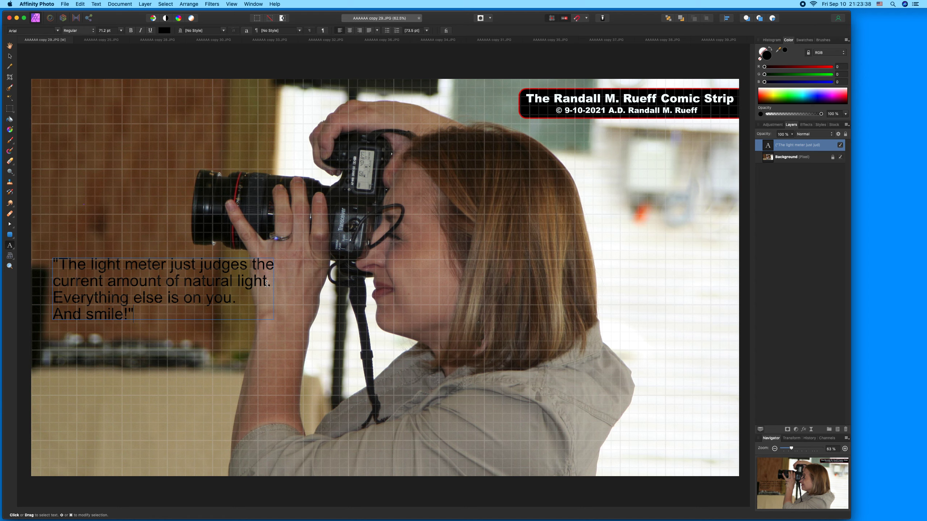
# Centre the whole "The light meter" caption and set its font to Arial Black
pyautogui.press('super+a')
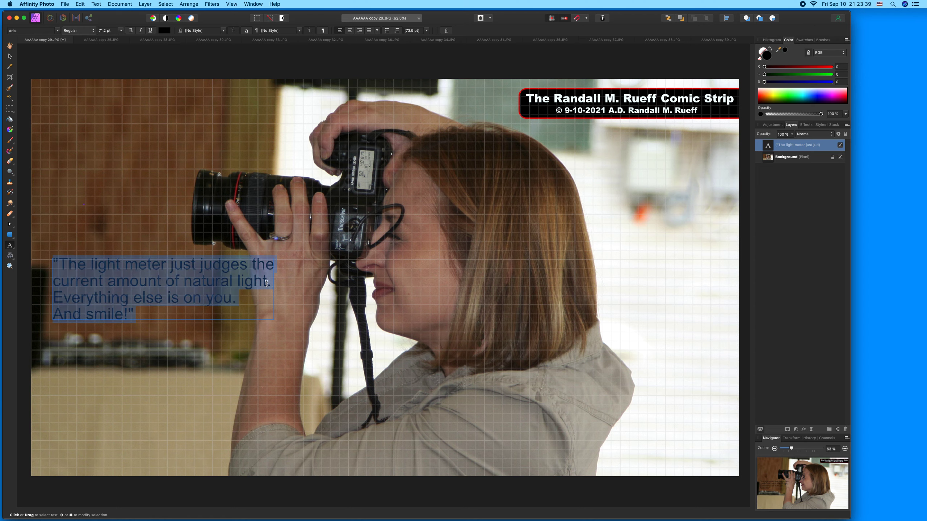
pyautogui.press('Escape')
pyautogui.click(350, 30)
pyautogui.click(58, 31)
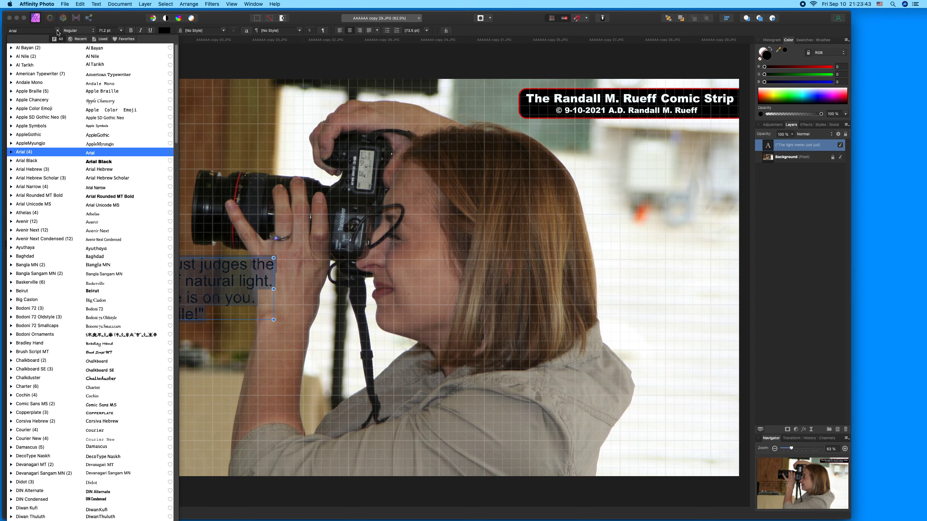
pyautogui.click(96, 161)
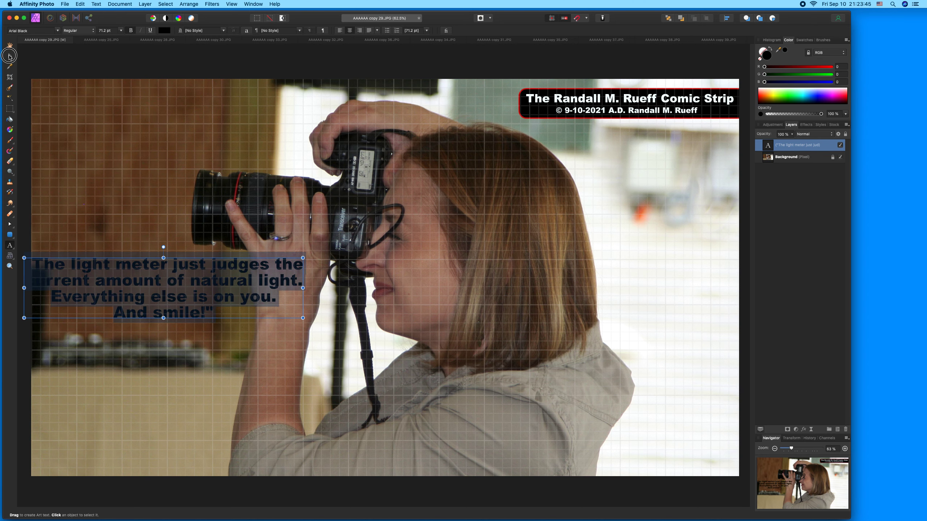
# Reduce the "The light meter" caption to about 68 pt and place it below the lens, clear of the photo's left edge
pyautogui.moveTo(178, 277); pyautogui.dragTo(192, 284)
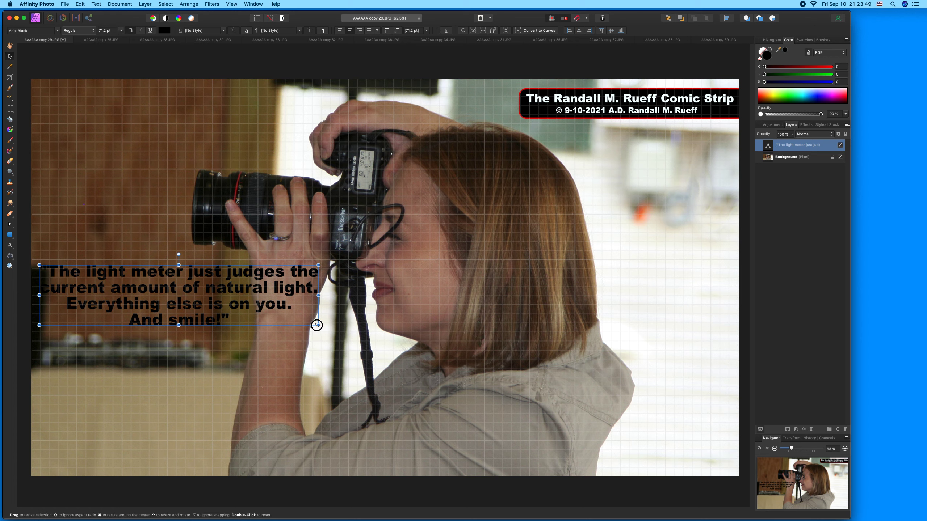
pyautogui.moveTo(318, 325); pyautogui.dragTo(303, 322)
pyautogui.moveTo(234, 294); pyautogui.dragTo(242, 290)
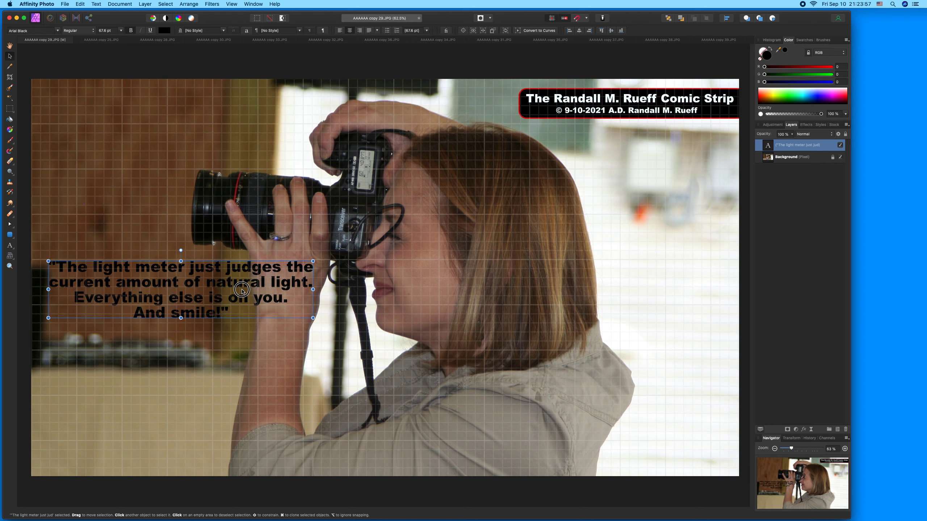
# Colour the whole "The light meter" caption white and deselect it
pyautogui.doubleClick(240, 291)
pyautogui.press('super+a')
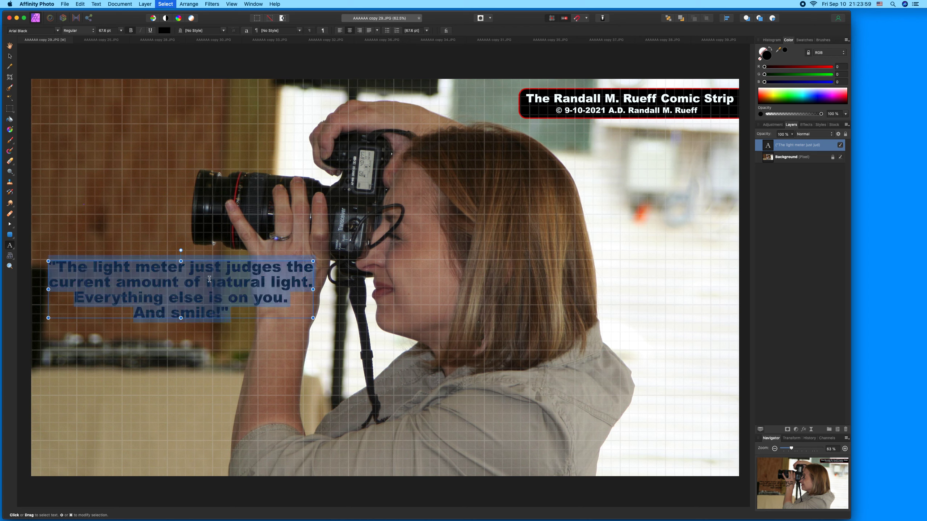
pyautogui.click(161, 30)
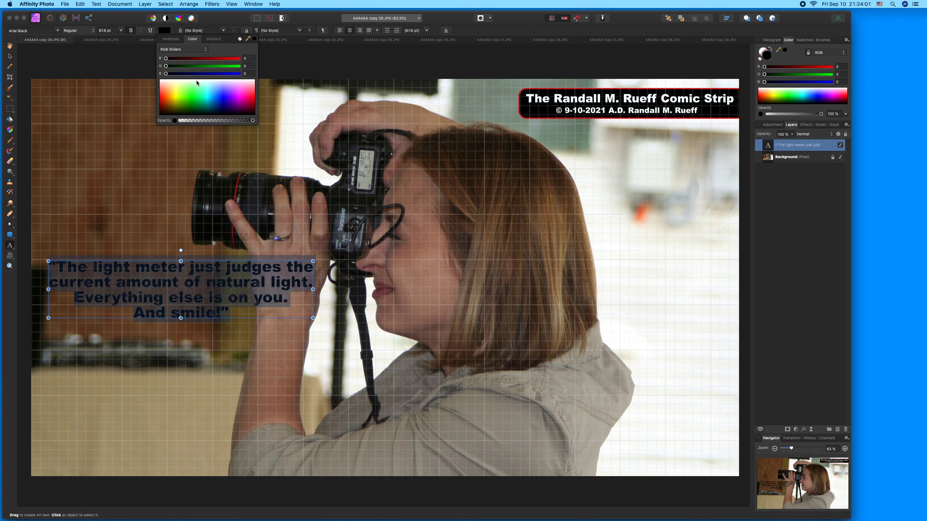
pyautogui.click(197, 82)
pyautogui.click(10, 57)
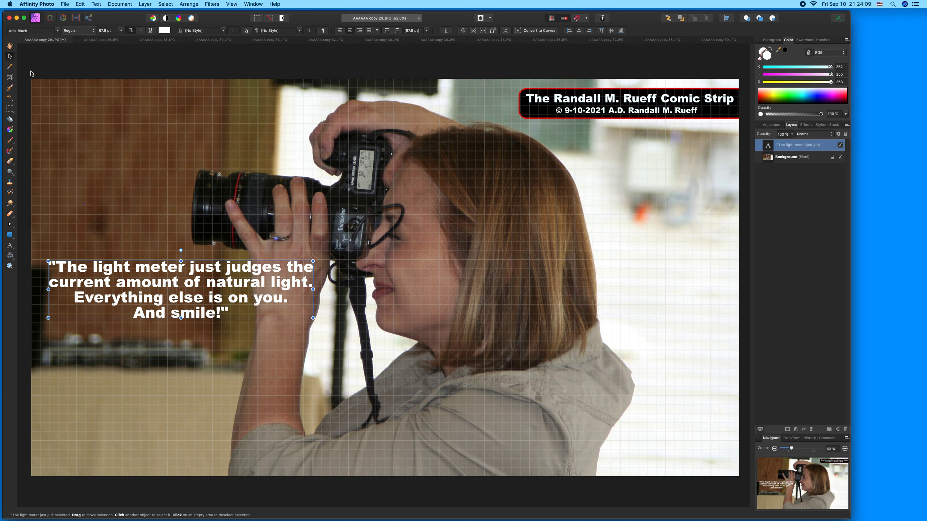
pyautogui.click(31, 73)
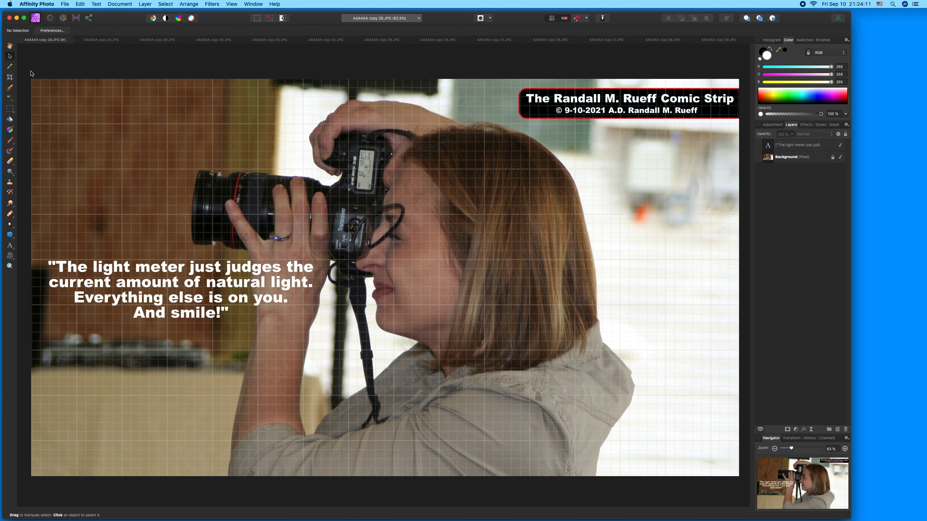
# Save the copy 26 photo flattened and close the document
pyautogui.press('super+s')
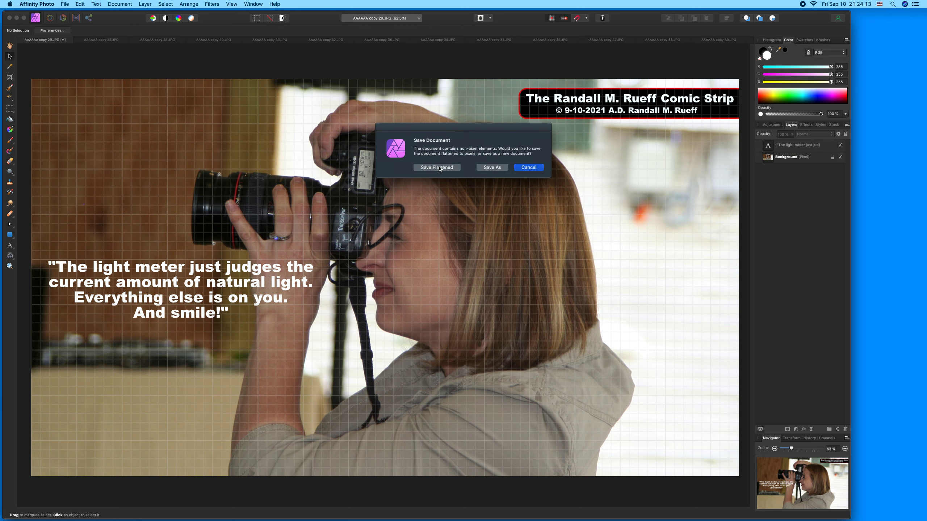
pyautogui.click(440, 168)
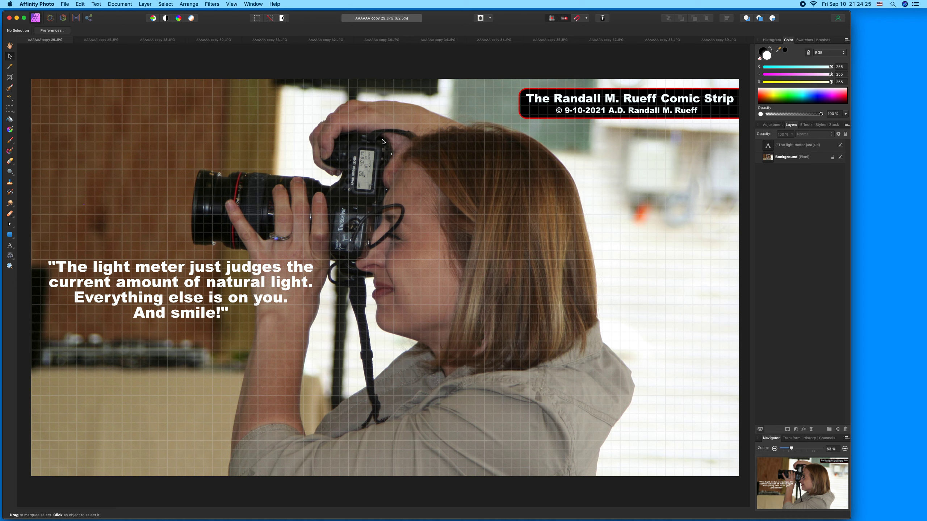
pyautogui.click(20, 43)
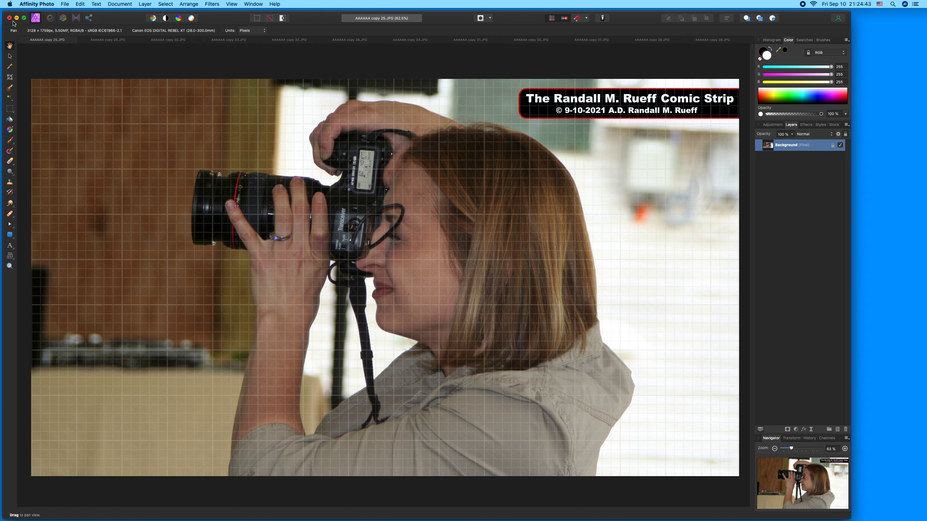
# Minimise the Affinity Photo window and move the desktop files copy 19, 23, 24, 27, 29 and 26 into the column below 22
pyautogui.press('super+m')
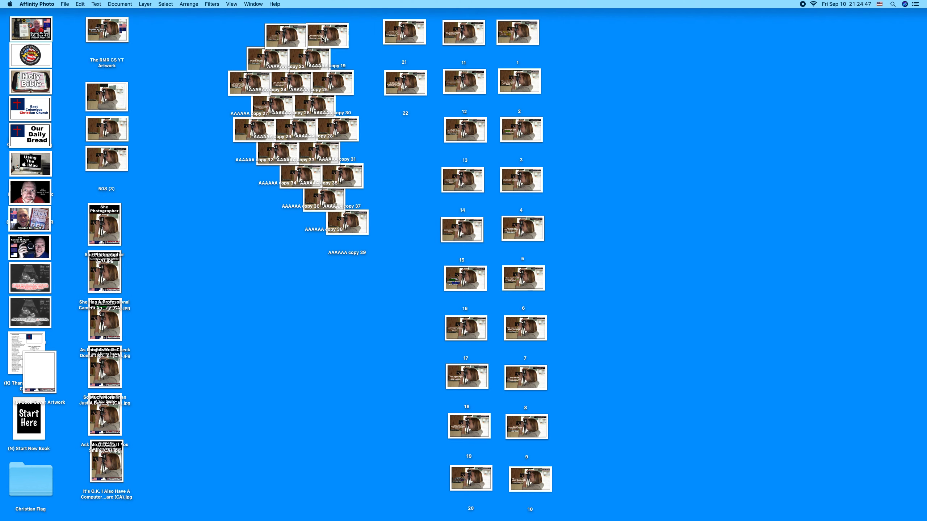
pyautogui.moveTo(322, 38); pyautogui.dragTo(406, 130)
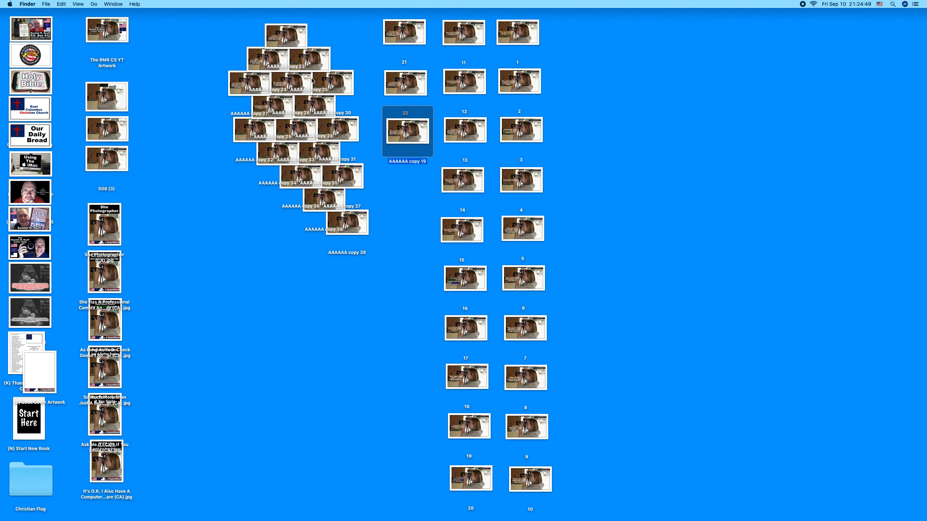
pyautogui.moveTo(290, 38); pyautogui.dragTo(408, 178)
pyautogui.moveTo(247, 79); pyautogui.dragTo(397, 231)
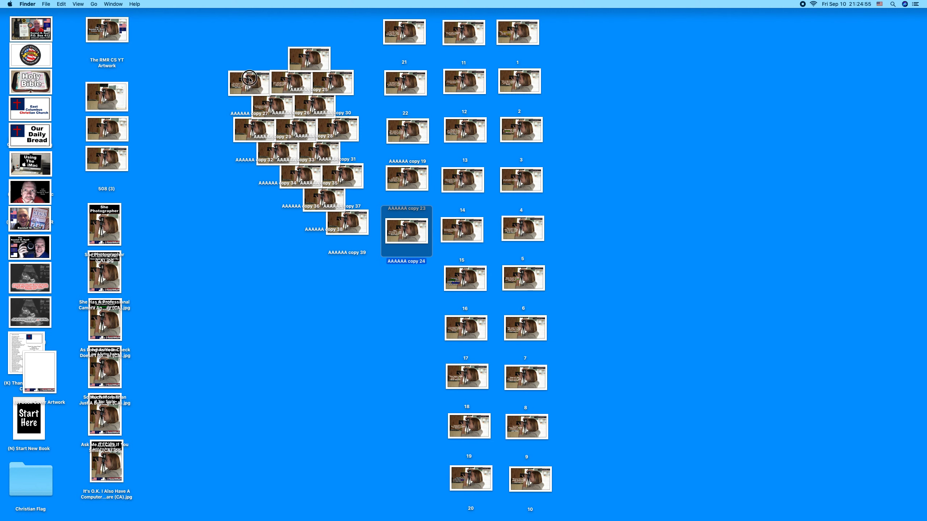
pyautogui.moveTo(249, 78); pyautogui.dragTo(407, 275)
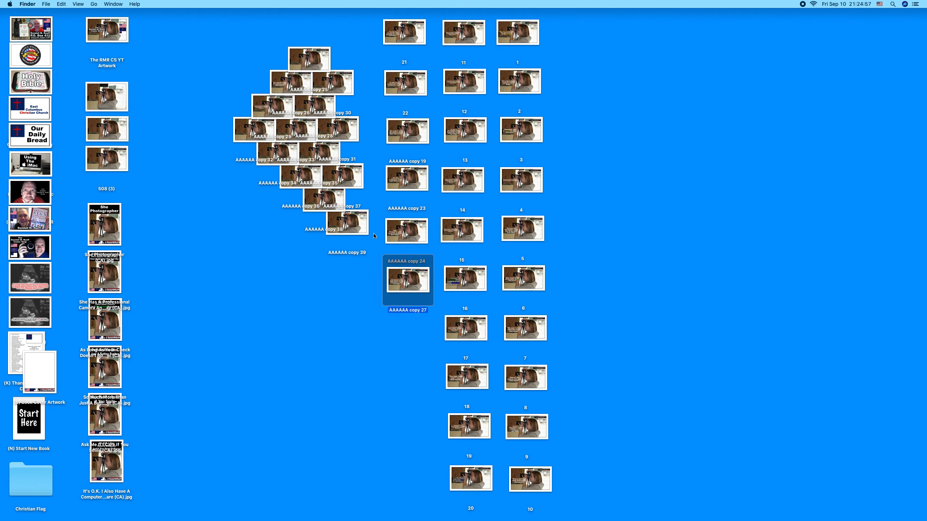
pyautogui.moveTo(261, 107); pyautogui.dragTo(396, 331)
pyautogui.moveTo(293, 85); pyautogui.dragTo(417, 397)
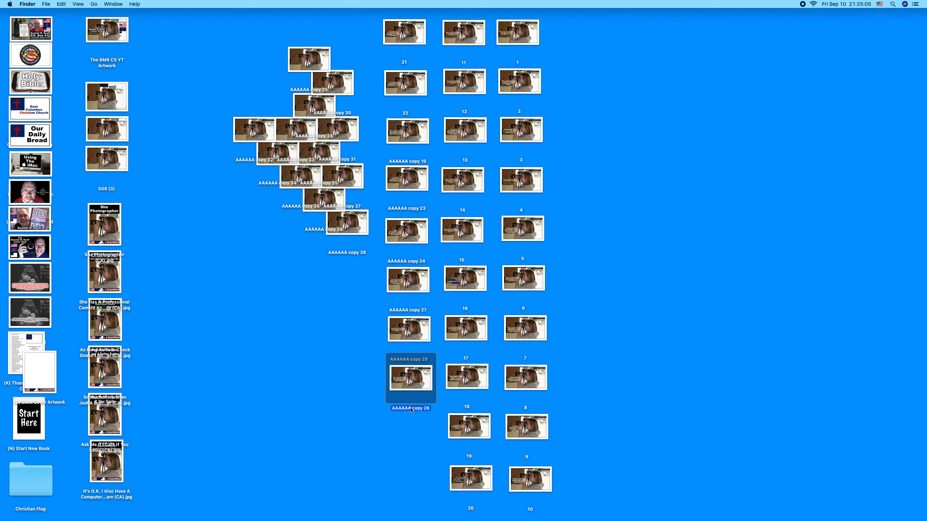
# Rename the desktop files copy 26, copy 29 and copy 27 as 28, 27 and 26 respectively
pyautogui.write('28')
pyautogui.click(408, 360)
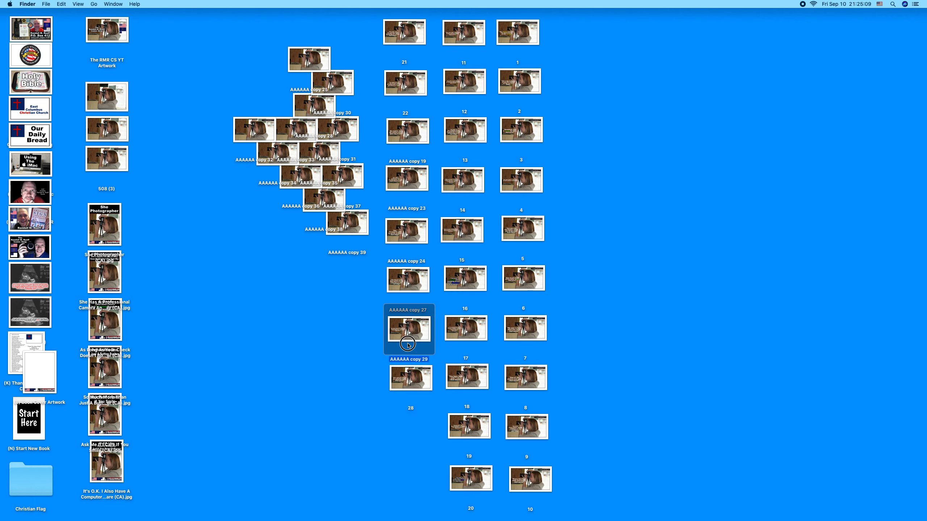
pyautogui.press('Return')
pyautogui.write('27')
pyautogui.click(408, 297)
pyautogui.press('Return')
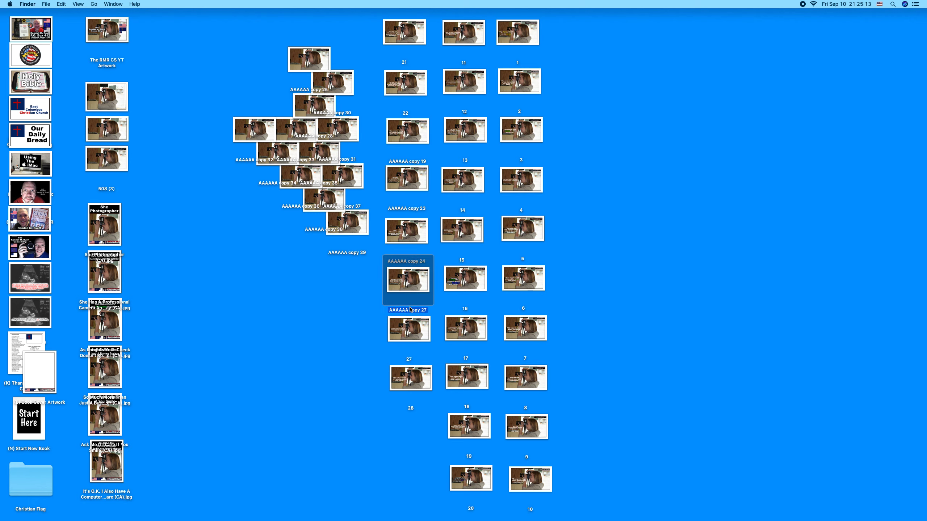
pyautogui.write('26')
pyautogui.press('Return')
# Rename the desktop files copy 24, copy 23 and copy 19 as 25, 24 and 23 respectively
pyautogui.click(398, 241)
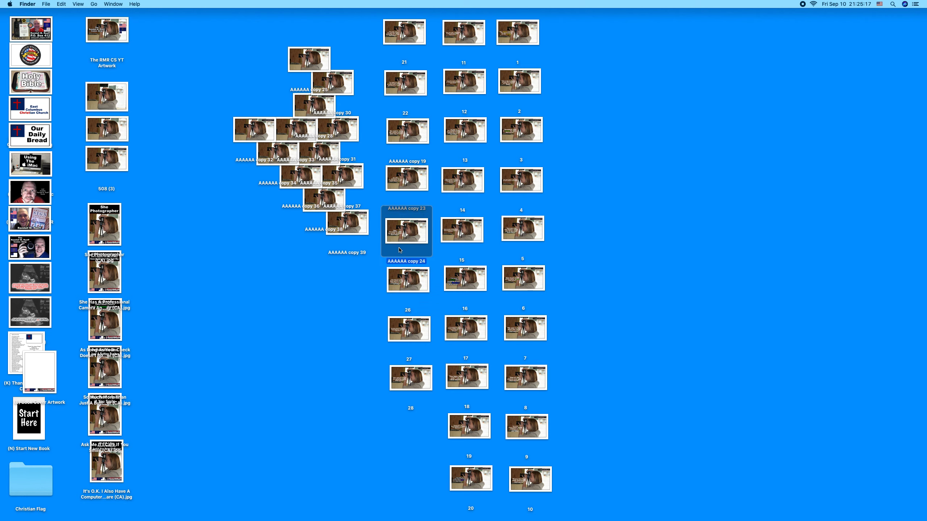
pyautogui.click(401, 262)
pyautogui.write('25')
pyautogui.press('Return')
pyautogui.click(406, 195)
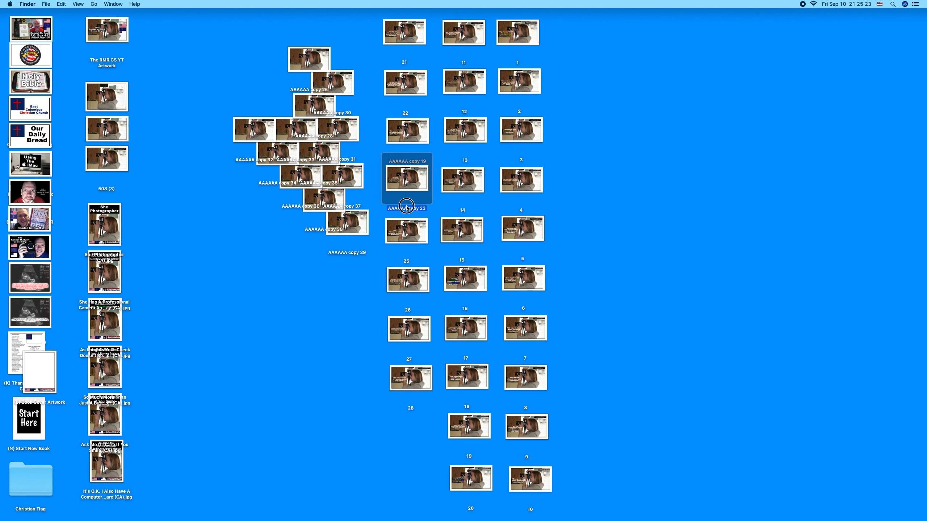
pyautogui.click(409, 209)
pyautogui.write('24')
pyautogui.press('Return')
pyautogui.press('Up')
pyautogui.press('Return')
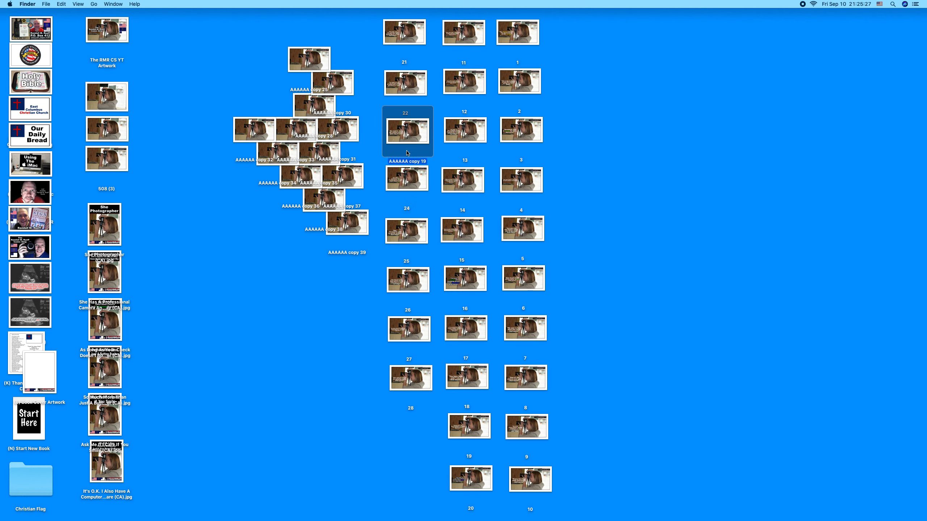
pyautogui.write('23')
# Lock all the numbered files, 1 to 28, together through their combined file information and close it
pyautogui.moveTo(379, 21); pyautogui.dragTo(547, 489)
pyautogui.press('ctrl+super+i')
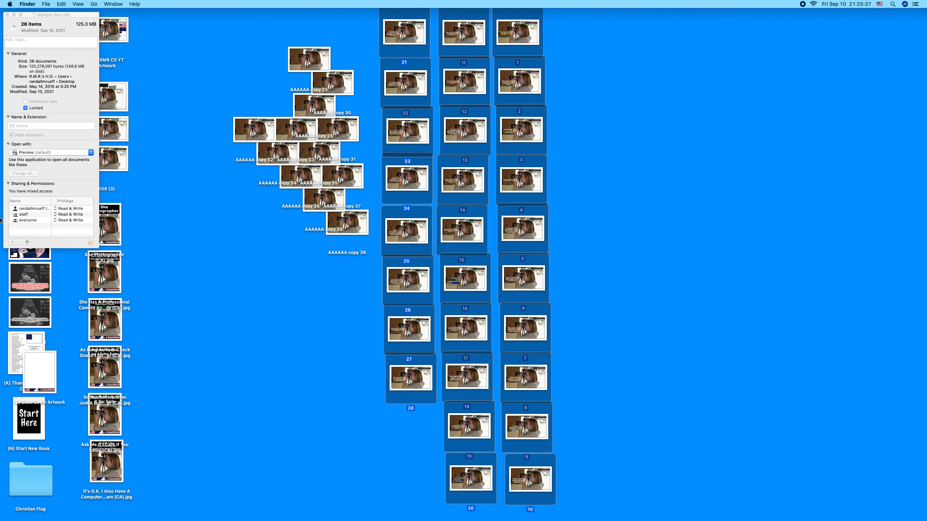
pyautogui.click(25, 108)
pyautogui.click(7, 14)
# Move the remaining uncaptioned copies as a group up and away from the numbered columns on the desktop
pyautogui.moveTo(201, 52); pyautogui.dragTo(282, 198)
pyautogui.click(314, 222)
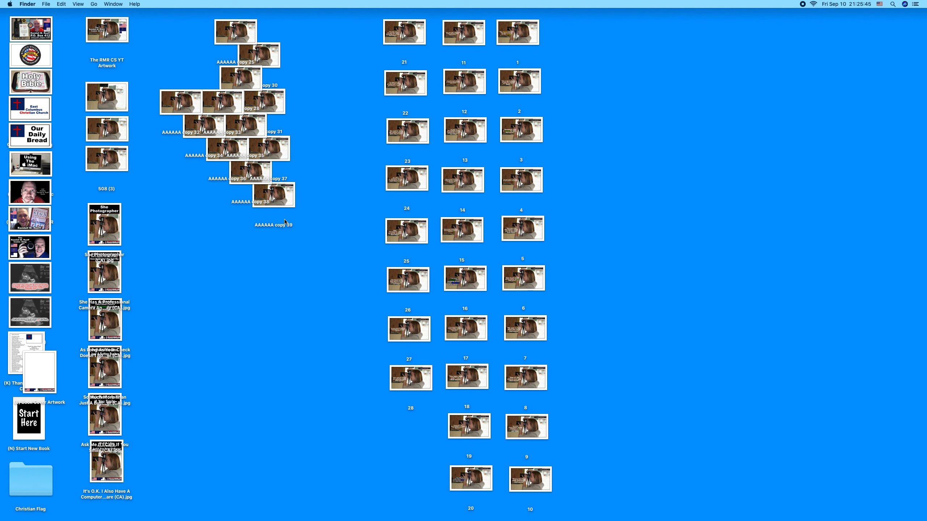
pyautogui.moveTo(923, 249)
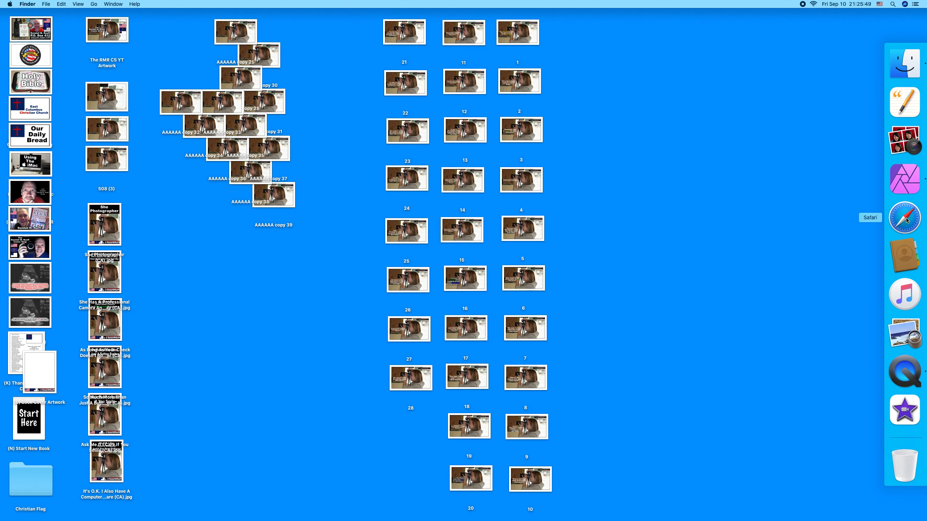
# Open the uncaptioned desktop files AAAAAA copy 25, 28 and 30 through 39 together in Affinity Photo
pyautogui.click(900, 180)
pyautogui.click(64, 4)
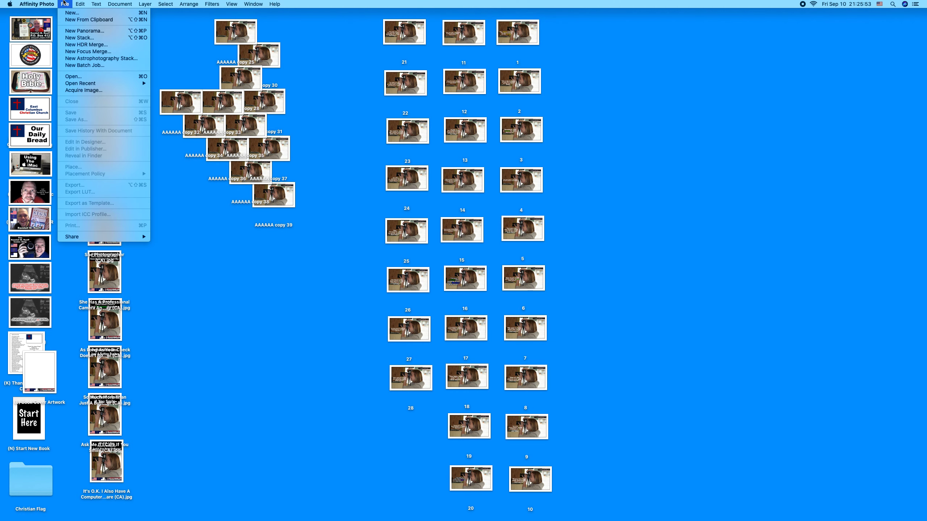
pyautogui.click(67, 76)
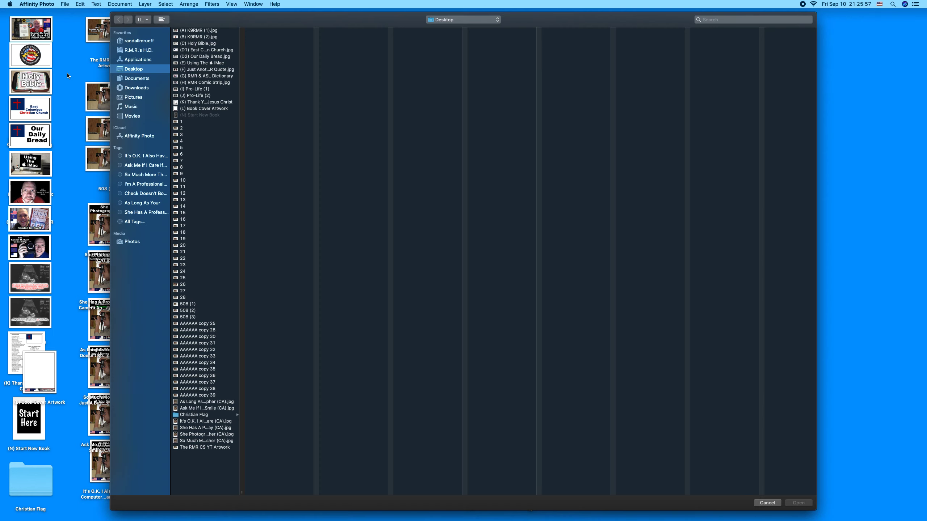
pyautogui.moveTo(219, 325); pyautogui.dragTo(219, 396)
pyautogui.press('Return')
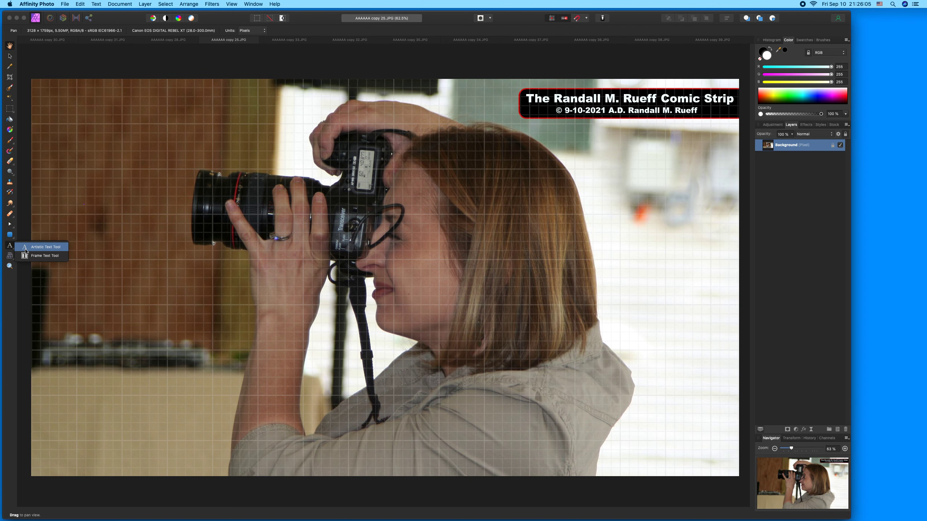
# Add the artistic text caption "I hold the camera and push the button. And smile!" in quotation marks on three lines beneath the lens
pyautogui.click(11, 246)
pyautogui.moveTo(64, 289); pyautogui.dragTo(68, 294)
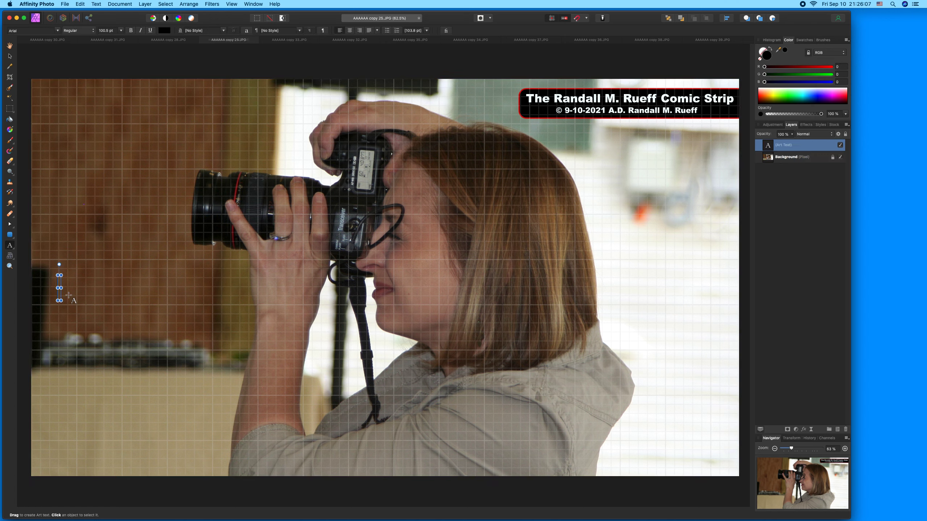
pyautogui.write('"I hold t')
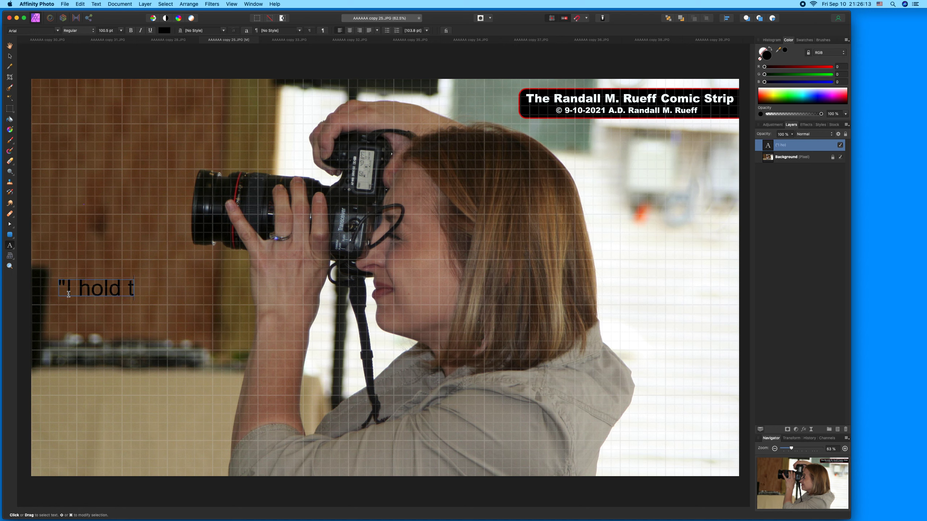
pyautogui.write('he camera')
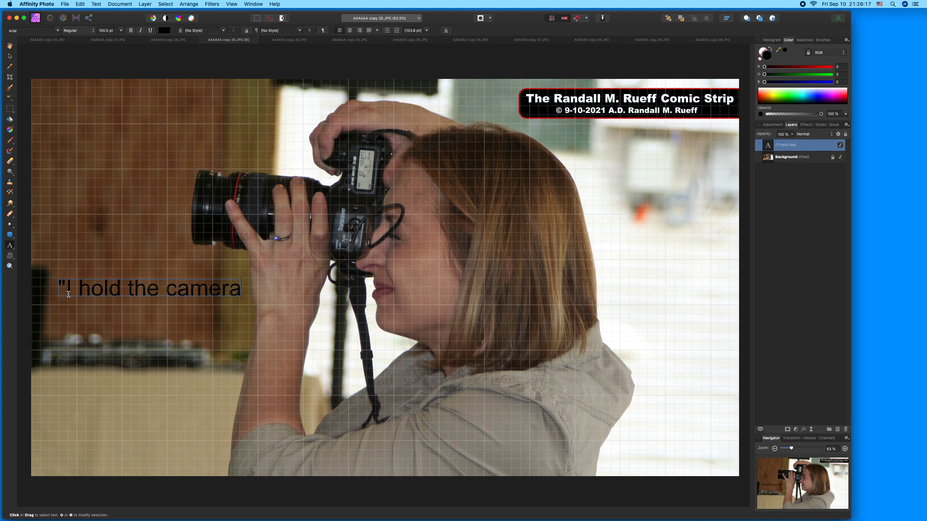
pyautogui.press('Return')
pyautogui.write('and pus')
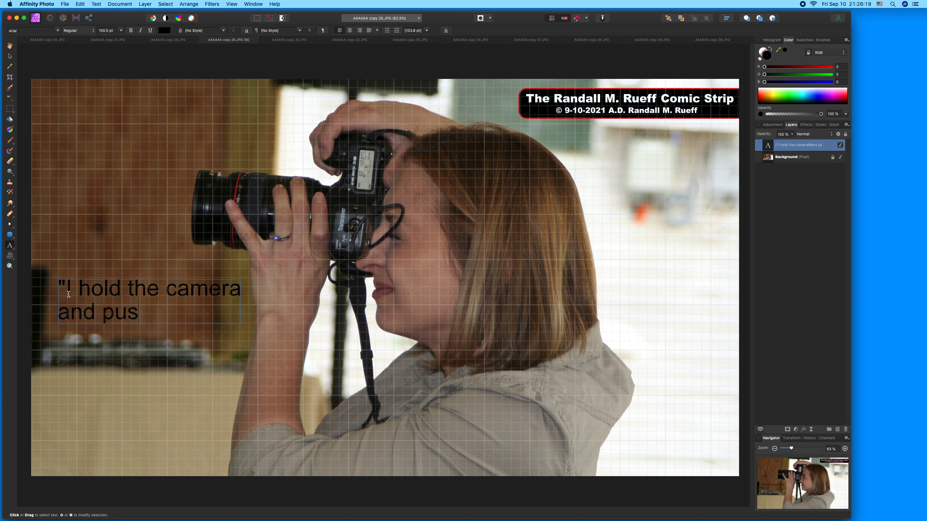
pyautogui.write('h the butto')
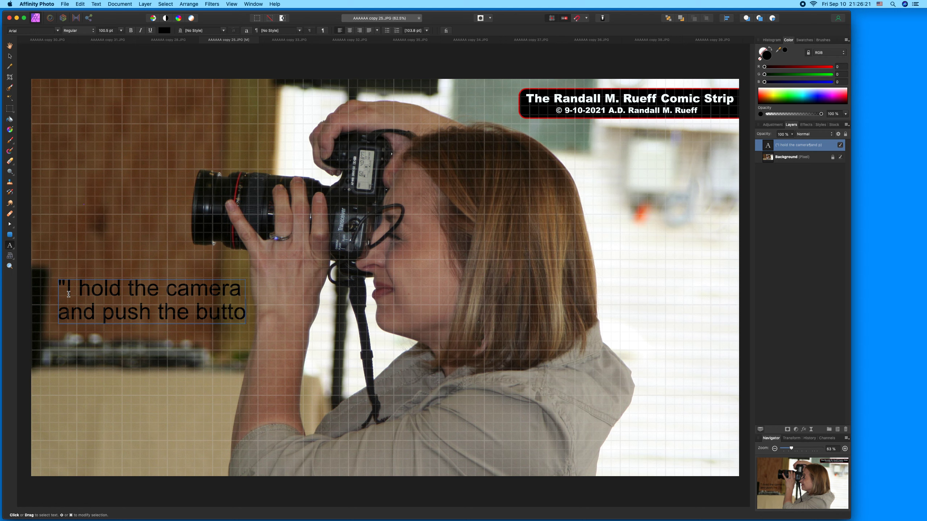
pyautogui.write('n.')
pyautogui.press('Return')
pyautogui.write('And smile!"')
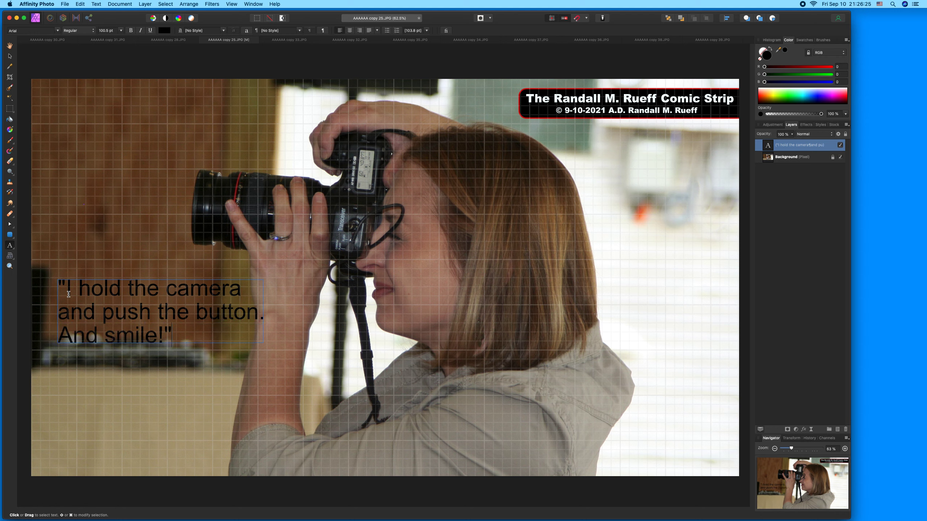
# Format the whole caption as centred white Arial Black text
pyautogui.press('super+a')
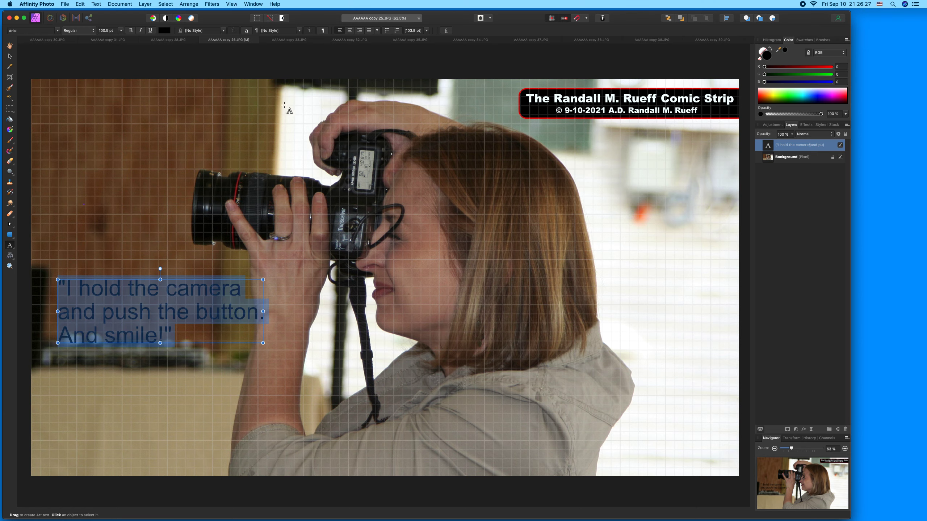
pyautogui.click(350, 32)
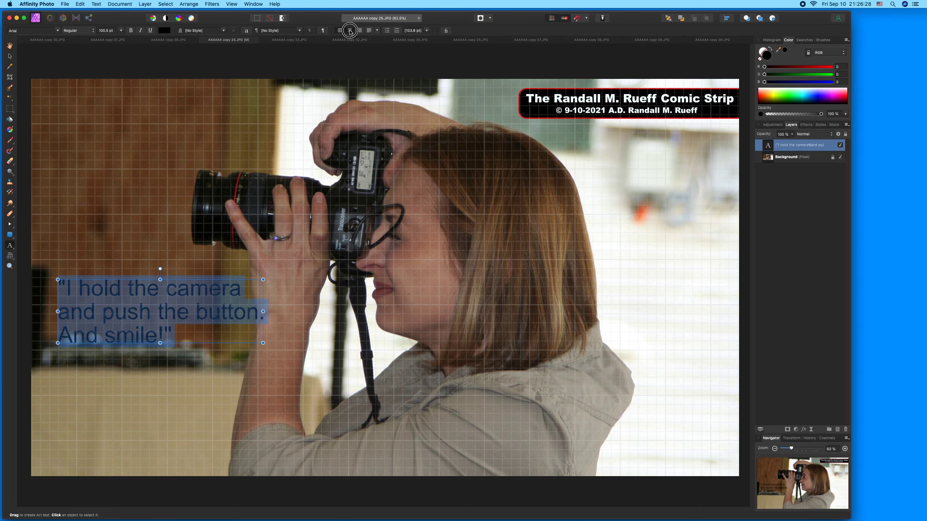
pyautogui.click(58, 31)
pyautogui.click(101, 164)
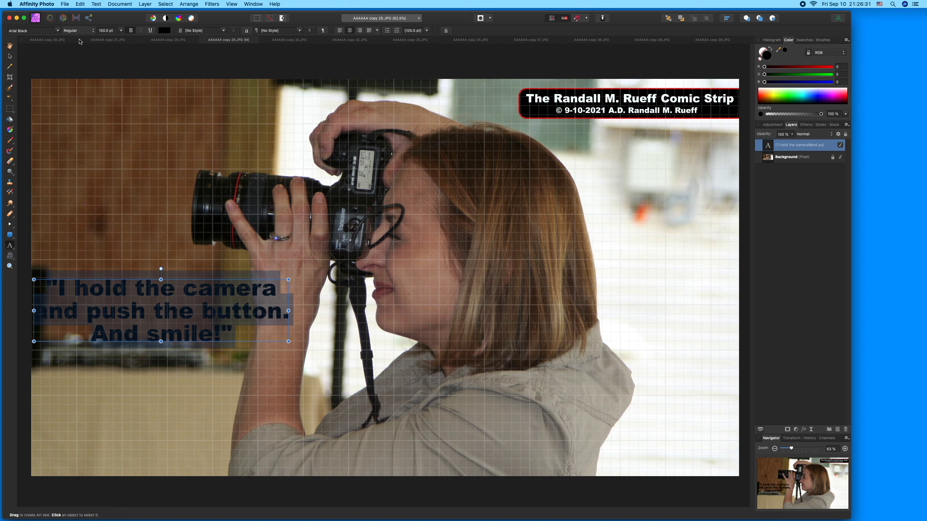
pyautogui.click(165, 30)
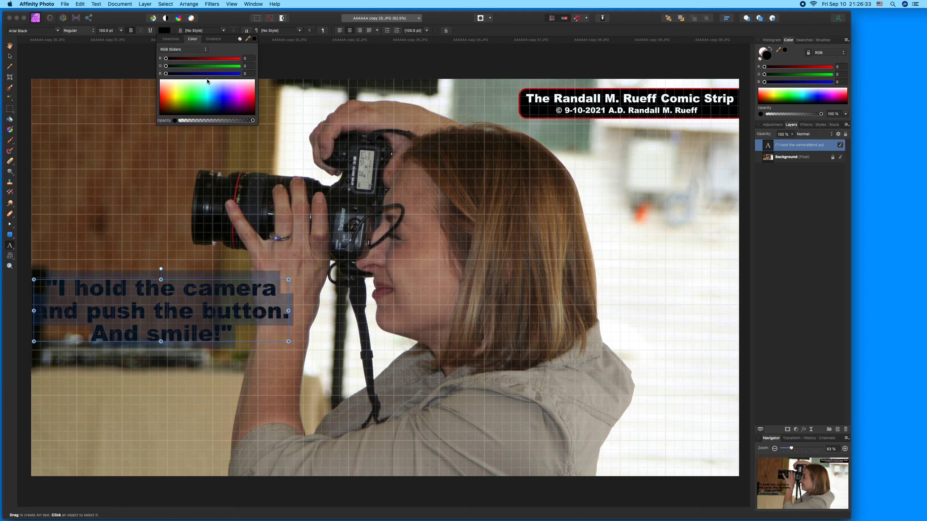
pyautogui.click(207, 82)
pyautogui.click(10, 55)
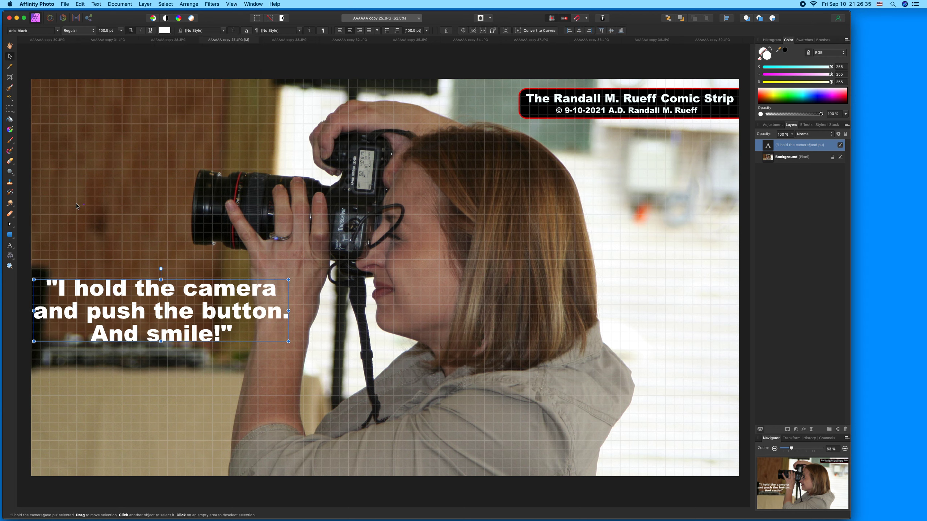
# Insert the word "just" after "I" in the caption's first line
pyautogui.tripleClick(80, 287)
pyautogui.click(83, 282)
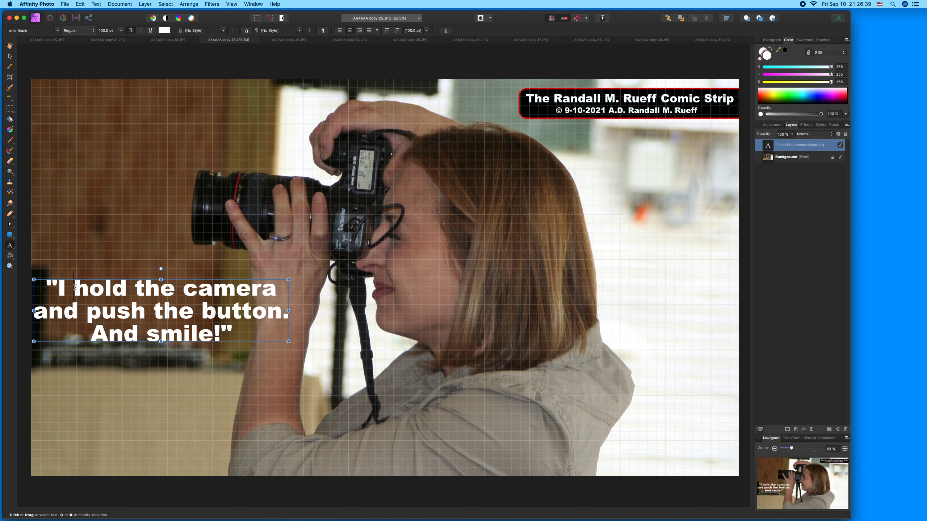
pyautogui.write('just')
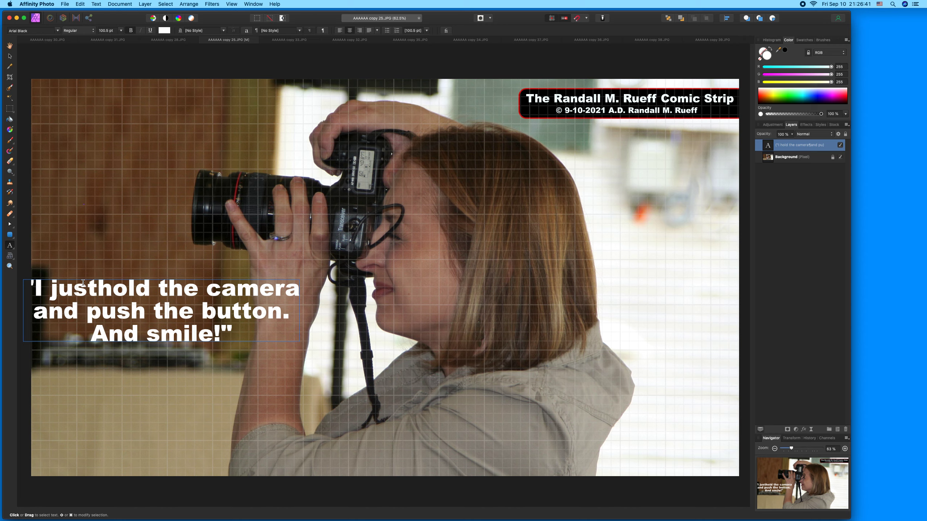
pyautogui.click(9, 56)
# Move the caption up and inward beneath the lens, shrink it slightly, and deselect it
pyautogui.moveTo(161, 310); pyautogui.dragTo(186, 294)
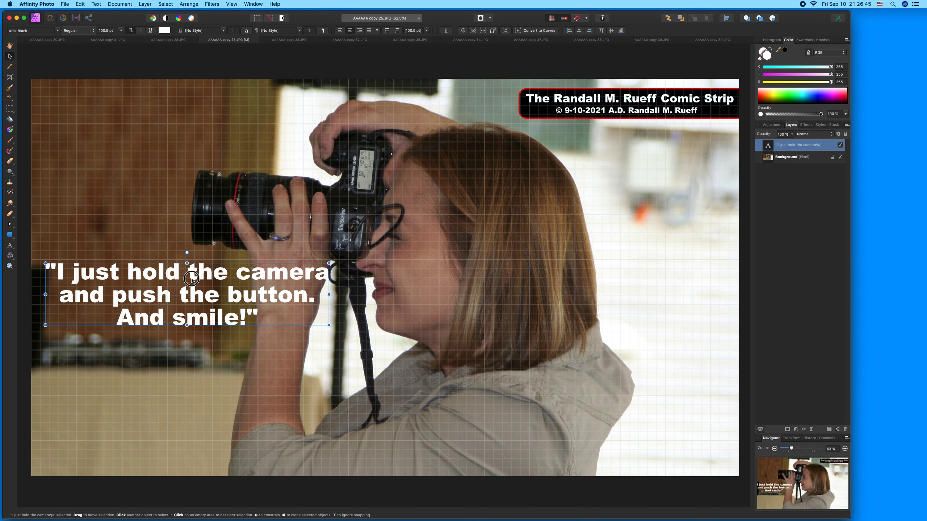
pyautogui.moveTo(329, 324); pyautogui.dragTo(307, 320)
pyautogui.moveTo(245, 289); pyautogui.dragTo(248, 290)
pyautogui.click(142, 226)
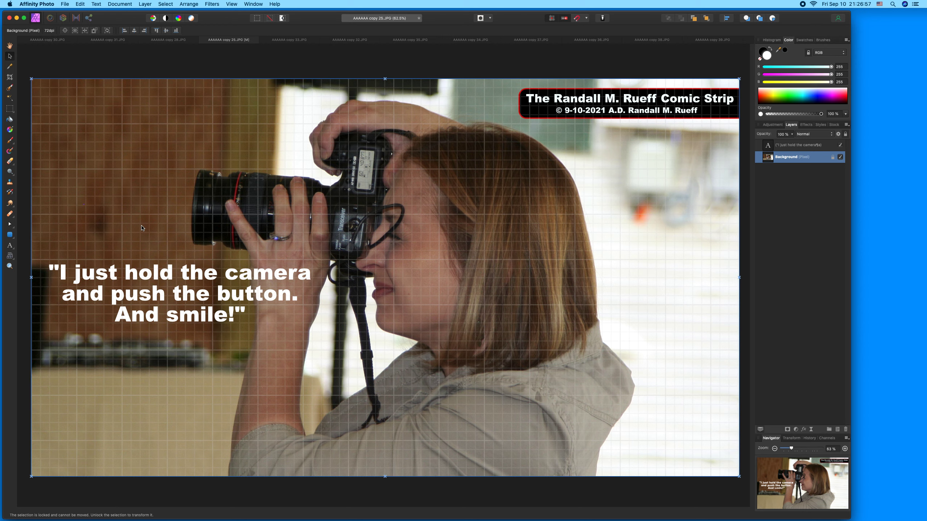
# Save the captioned copy 25 flattened and close its document
pyautogui.press('super+s')
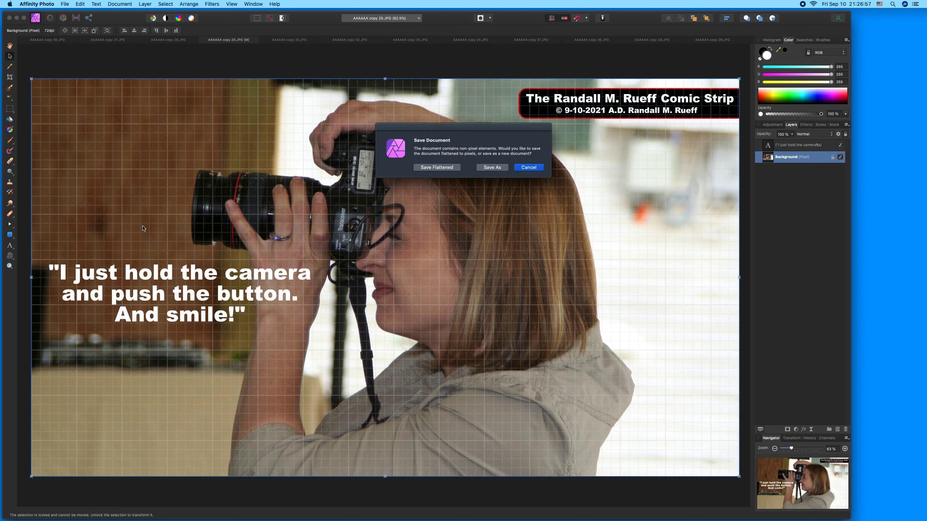
pyautogui.click(436, 167)
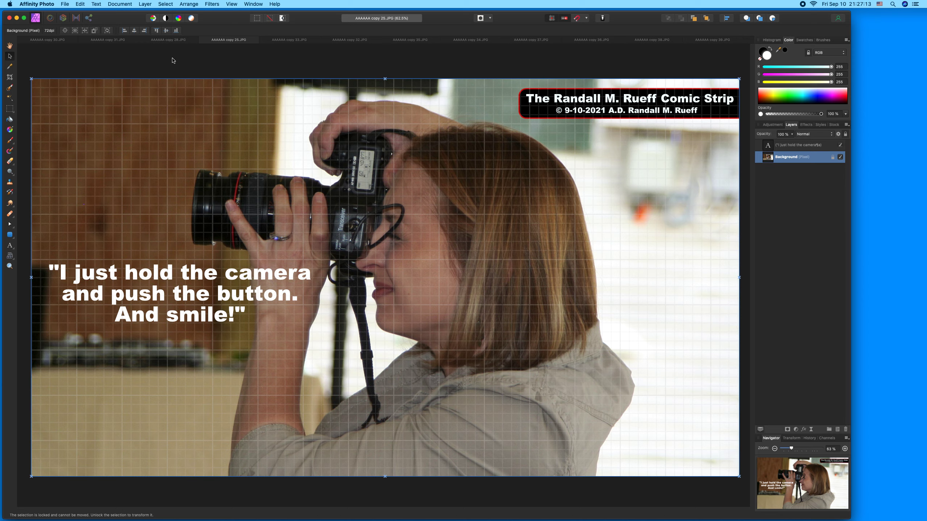
pyautogui.click(202, 40)
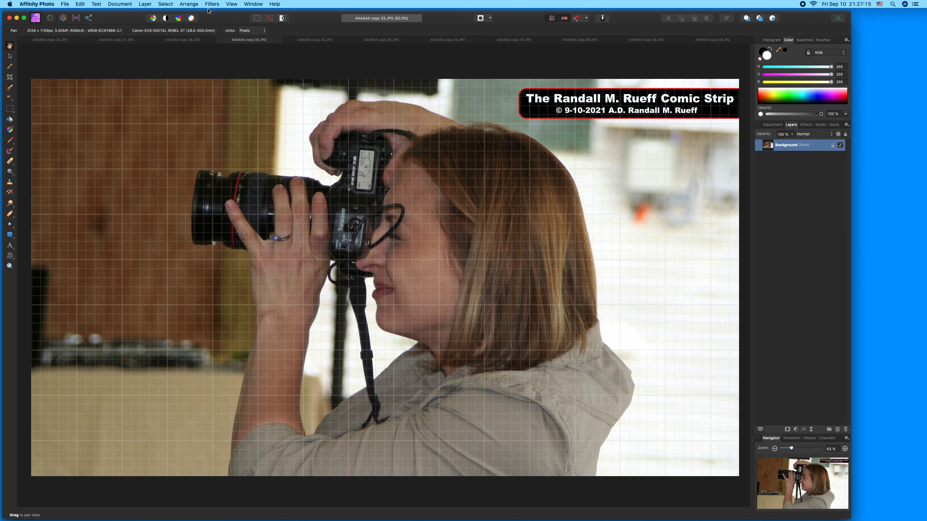
pyautogui.moveTo(210, 16); pyautogui.dragTo(717, 179)
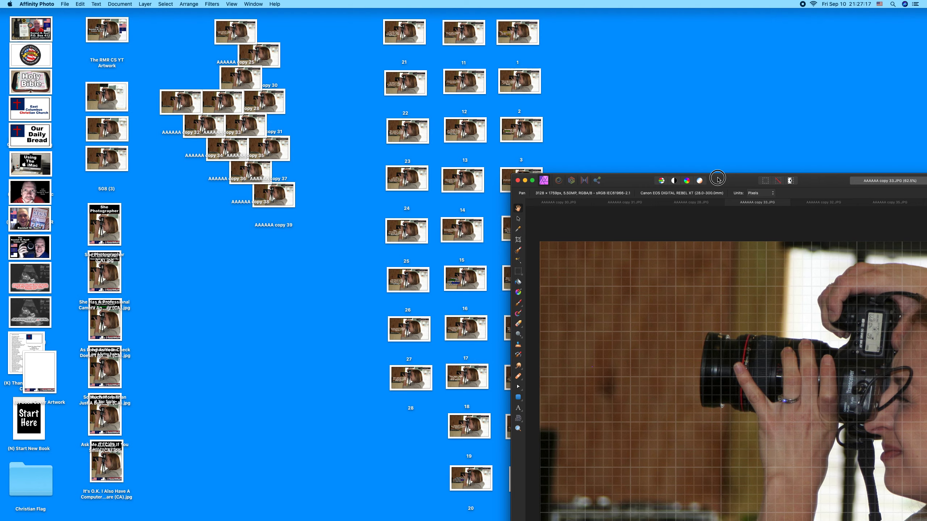
pyautogui.moveTo(717, 179); pyautogui.dragTo(210, 16)
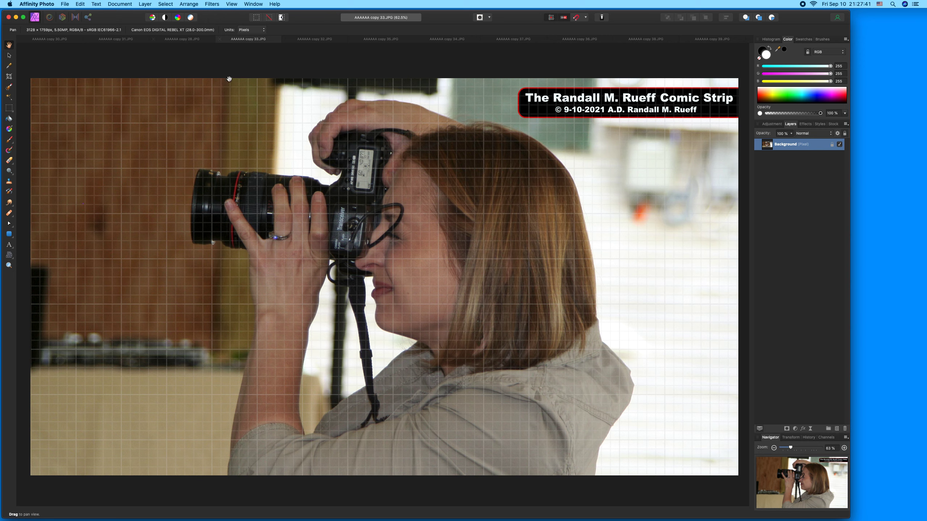
# Start a caption beneath the lens on copy 33 with an opening quotation mark and two lines: "Until death do us part" and "or we get the bill"
pyautogui.click(10, 245)
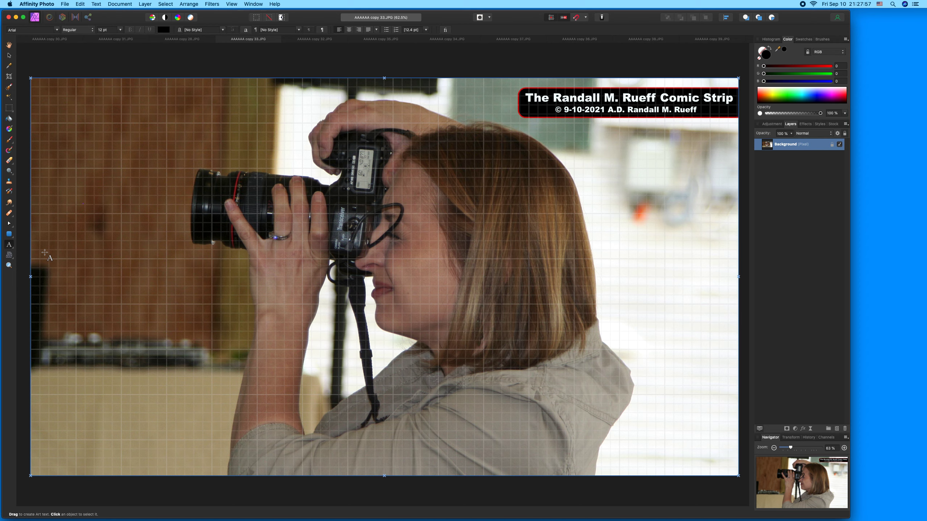
pyautogui.click(55, 259)
pyautogui.moveTo(56, 259); pyautogui.dragTo(55, 268)
pyautogui.write('"Un')
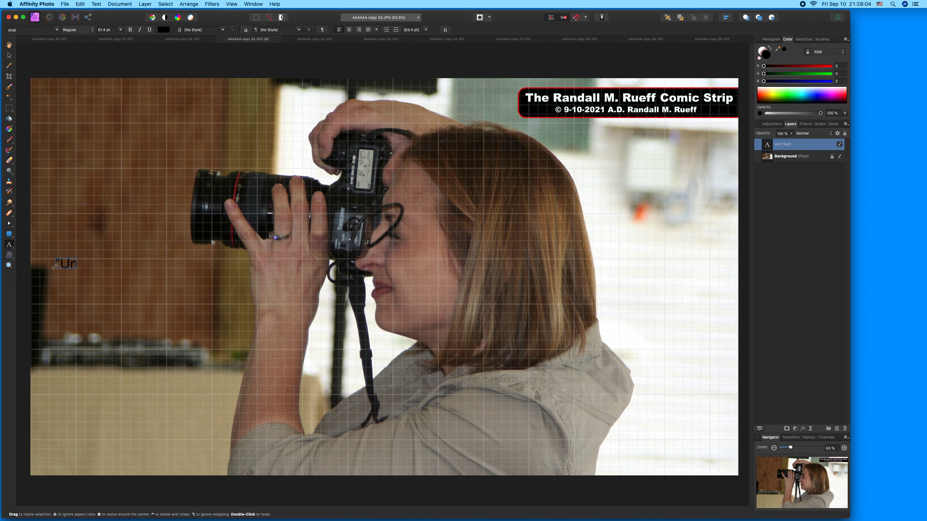
pyautogui.press('BackSpace')
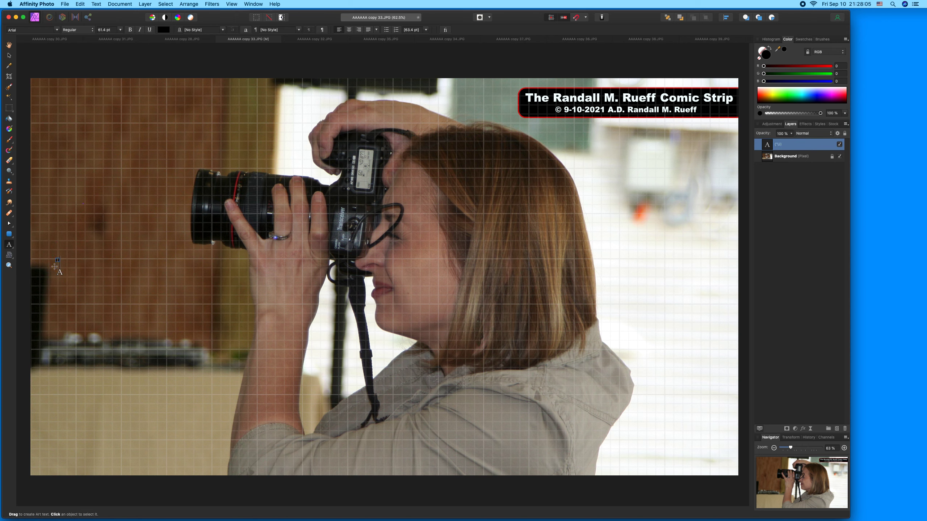
pyautogui.write('Until d')
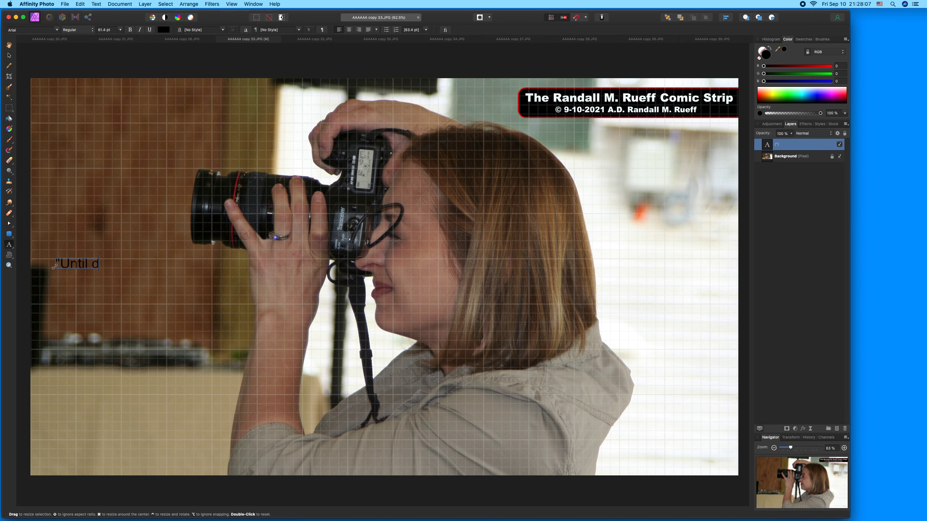
pyautogui.write('eath do us part')
pyautogui.press('Return')
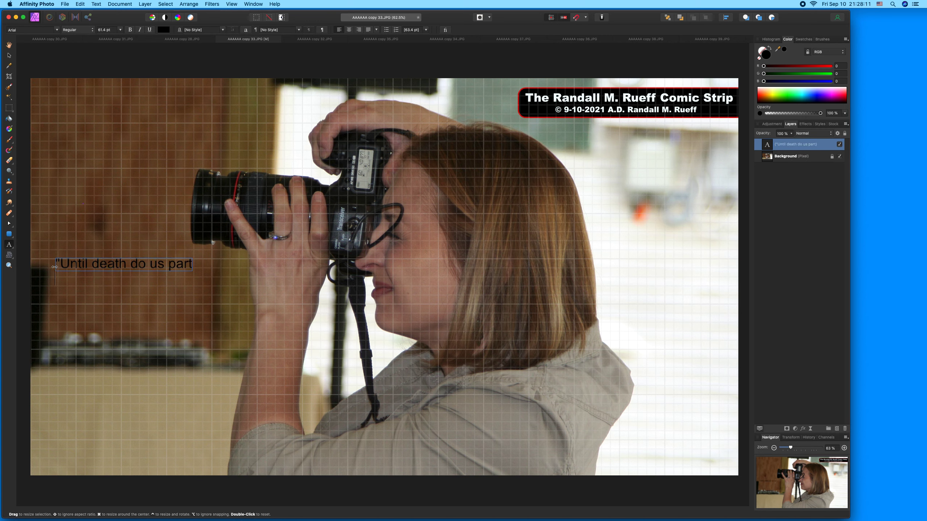
pyautogui.write('or')
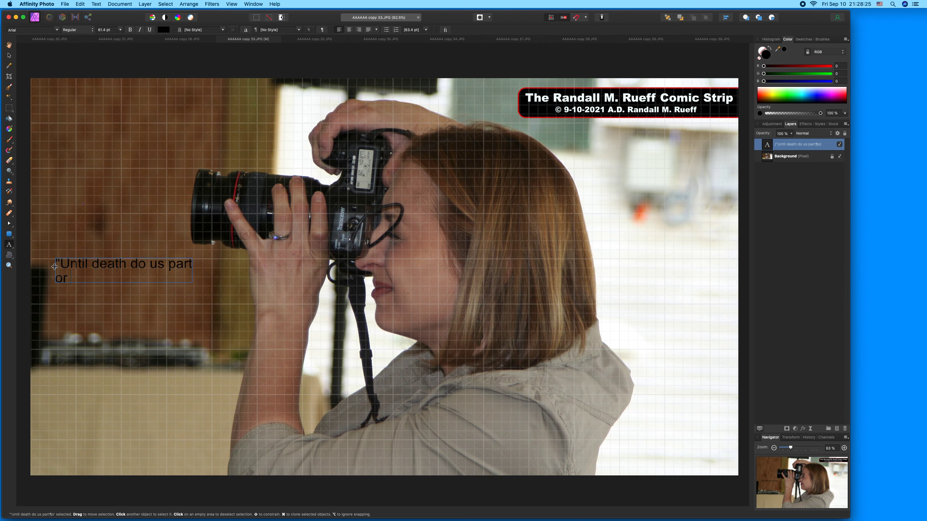
pyautogui.write('we getthe bill')
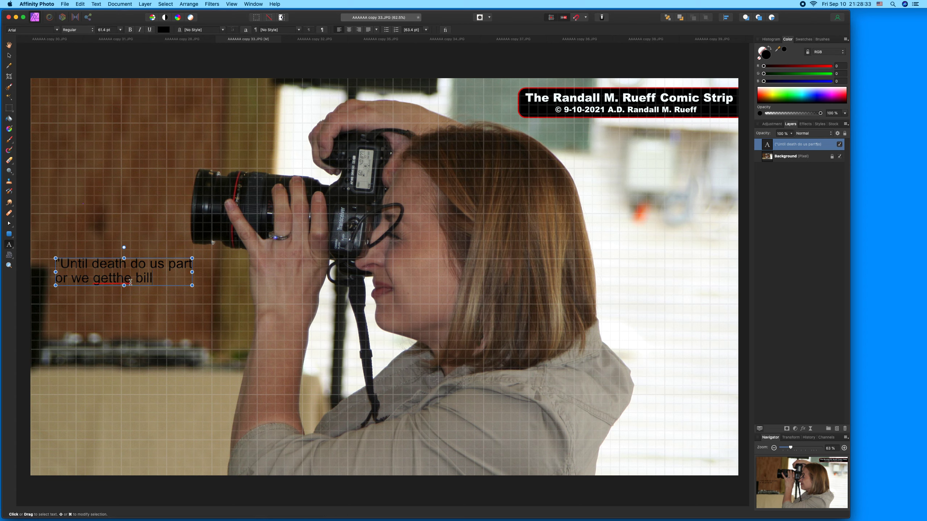
# Fix the missing space between "get" and "the", and finish the caption with a period and the closing line "And smile!"
pyautogui.click(114, 279)
pyautogui.moveTo(163, 280); pyautogui.dragTo(54, 262)
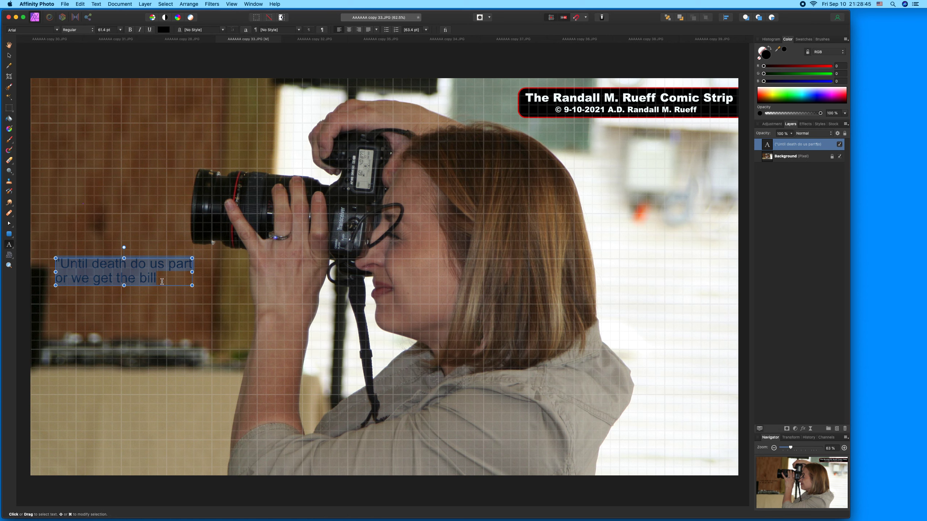
pyautogui.click(162, 281)
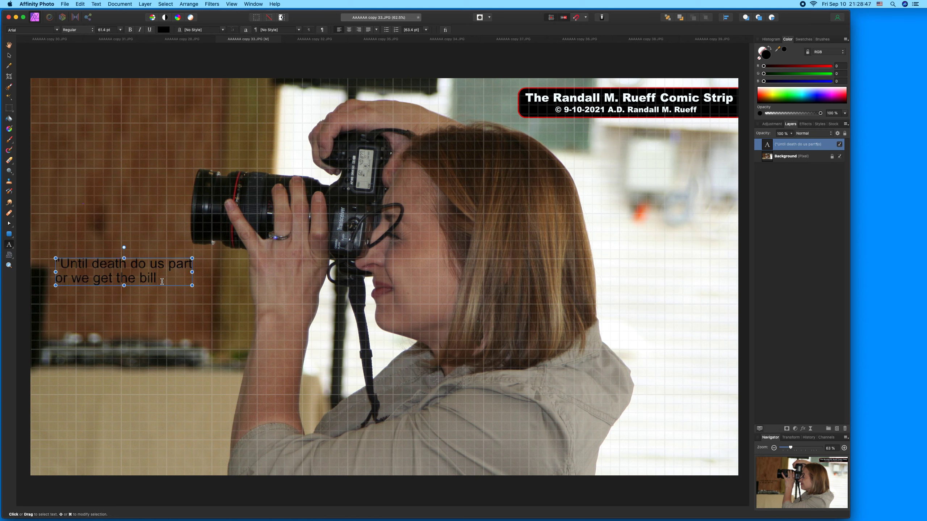
pyautogui.write('.')
pyautogui.press('Return')
pyautogui.write('And smile!"')
pyautogui.press('super+a')
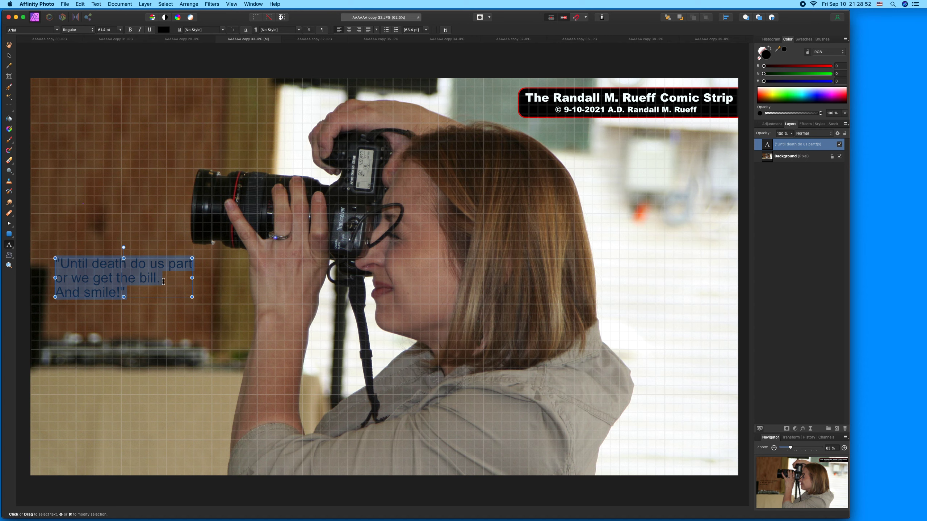
# Insert "Say" before "Until" at the start of the caption
pyautogui.click(61, 264)
pyautogui.write('Say')
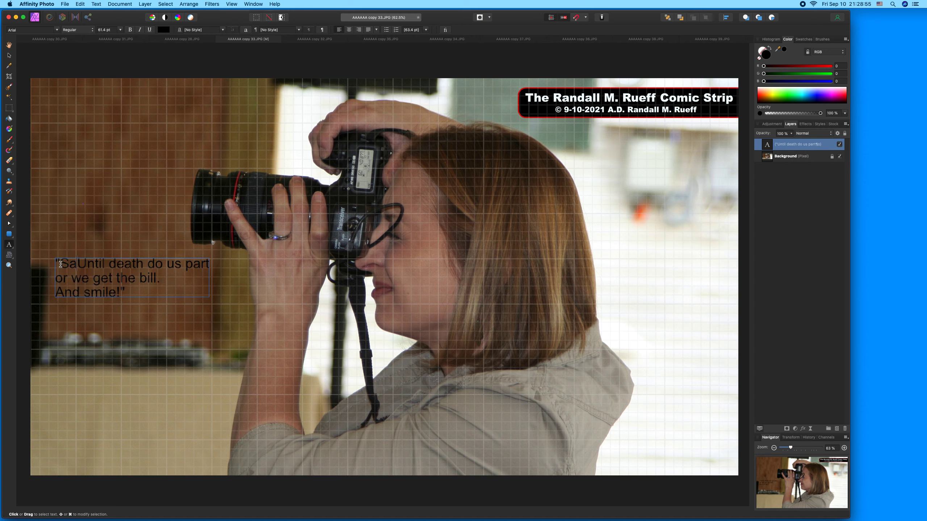
pyautogui.write(' :')
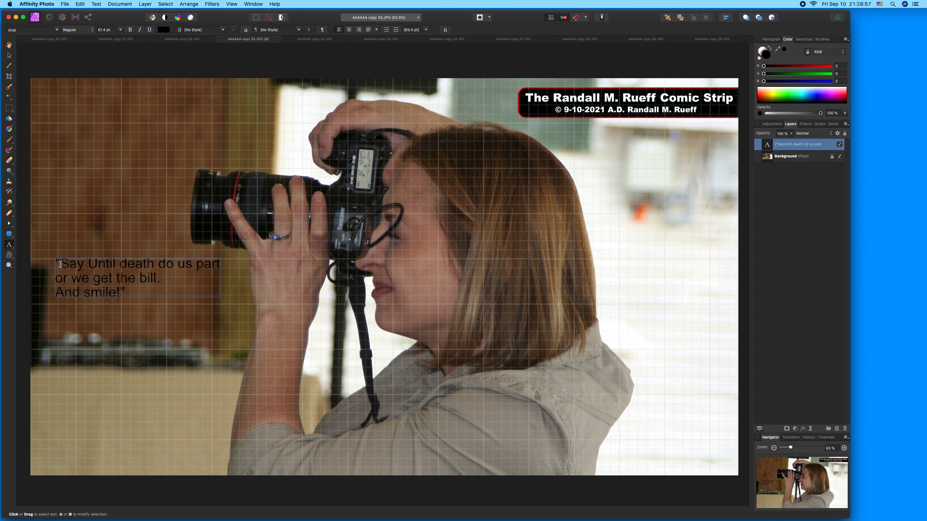
# Change the caption's opening to "Just say :" on its own line above "Until death do us part"
pyautogui.press('Return')
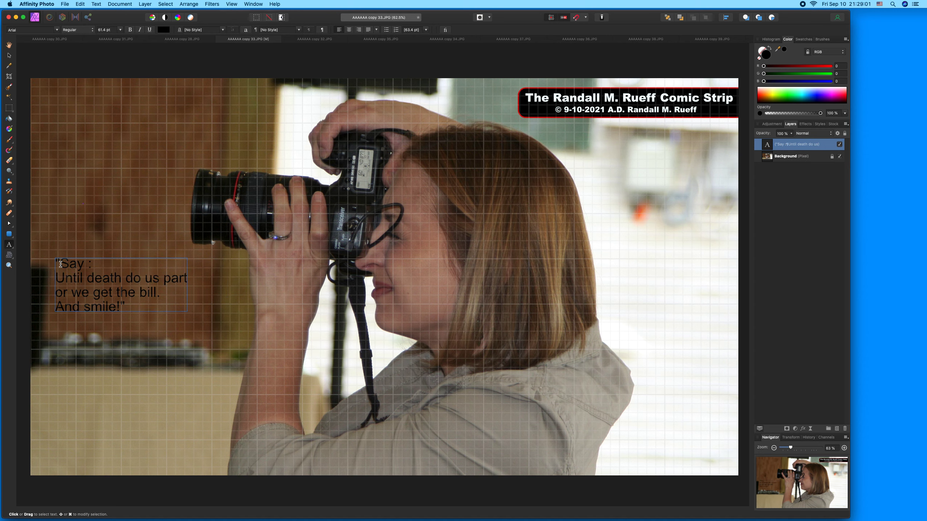
pyautogui.click(61, 264)
pyautogui.write('Just')
pyautogui.click(96, 265)
pyautogui.press('BackSpace')
pyautogui.write('s')
# Center the whole caption and format it in white Arial Black
pyautogui.press('super+a')
pyautogui.press('Escape')
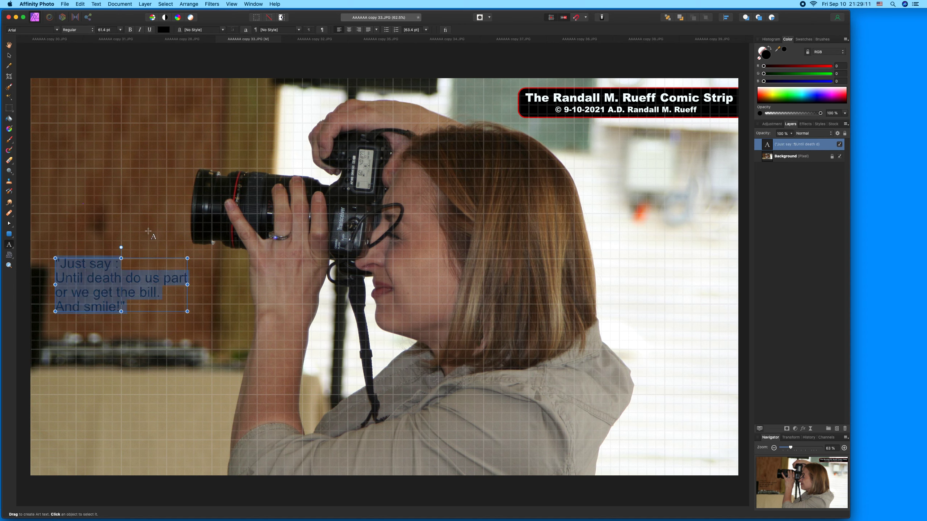
pyautogui.click(349, 30)
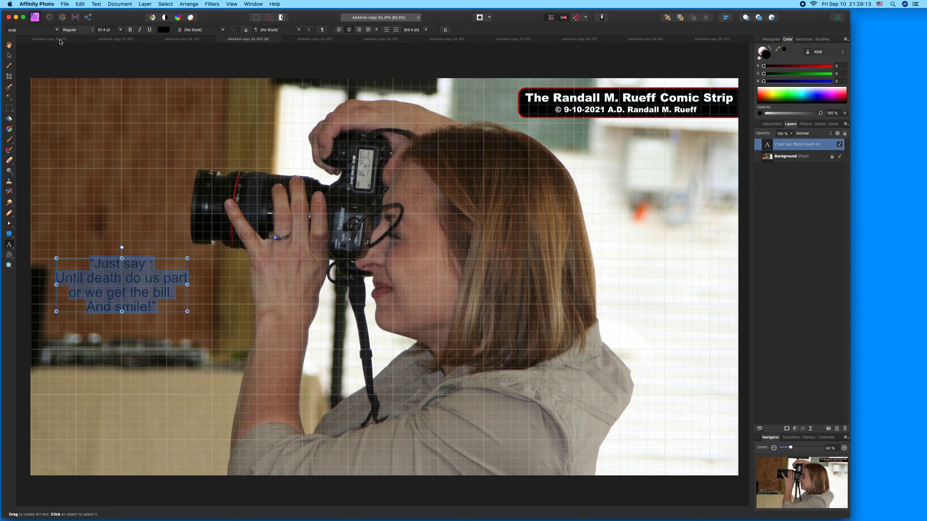
pyautogui.click(58, 29)
pyautogui.click(91, 154)
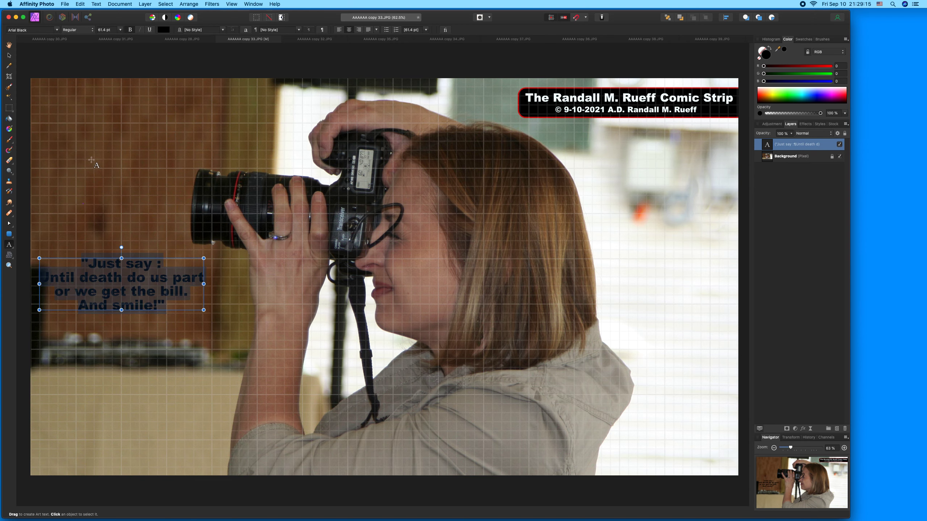
pyautogui.click(164, 30)
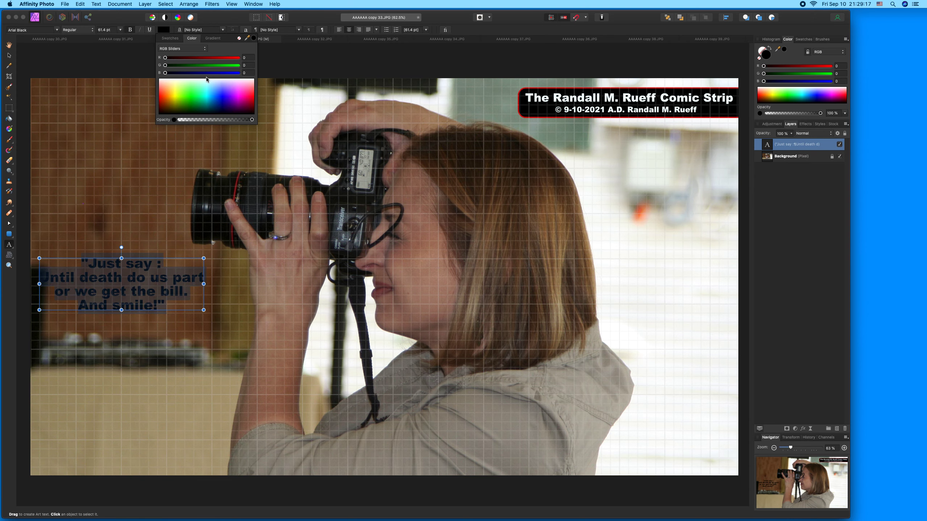
pyautogui.click(206, 79)
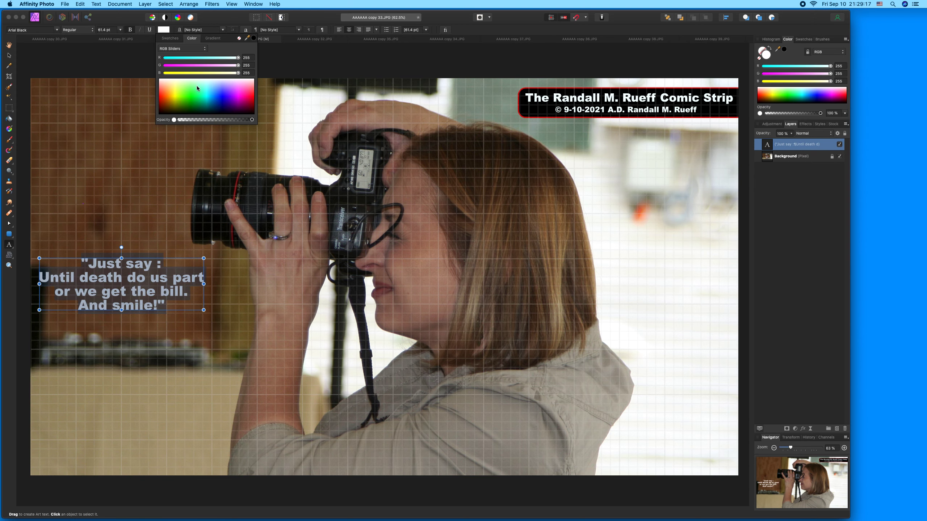
# Color the word "bill" in the caption green
pyautogui.click(168, 288)
pyautogui.doubleClick(168, 287)
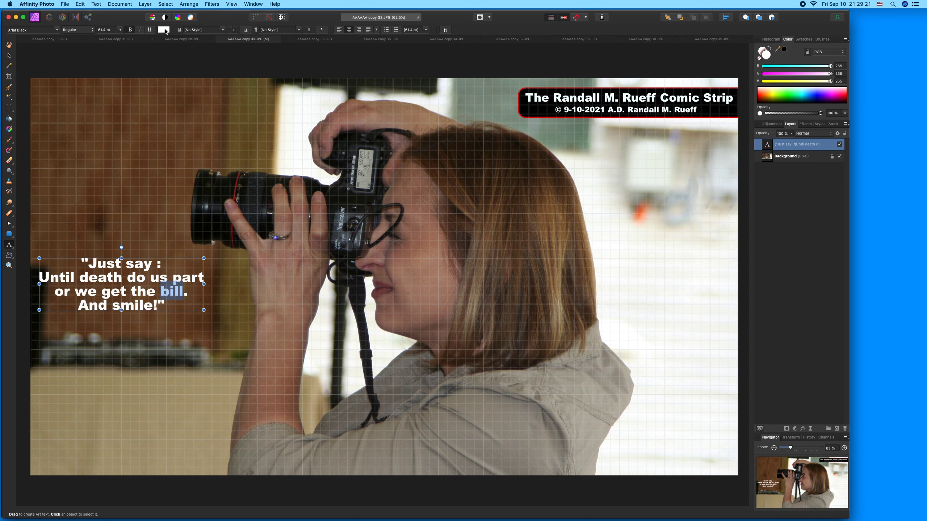
pyautogui.click(166, 31)
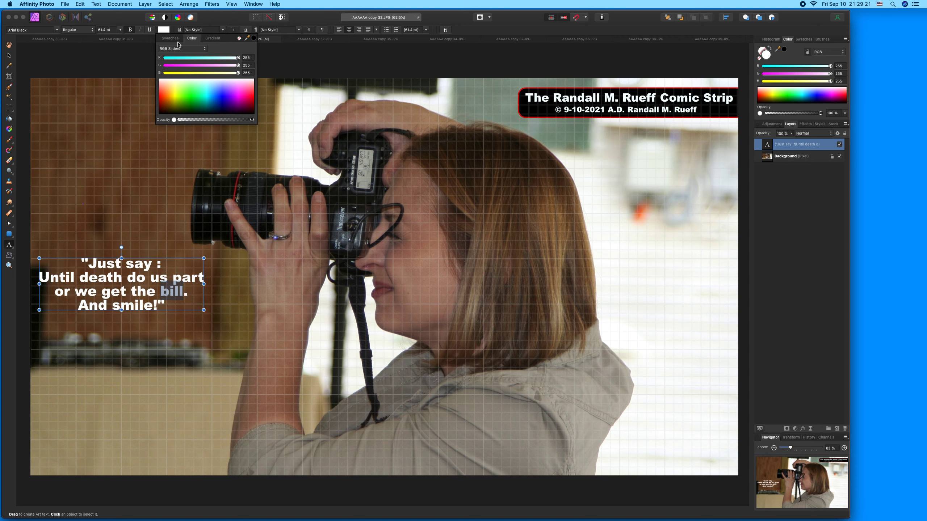
pyautogui.click(193, 105)
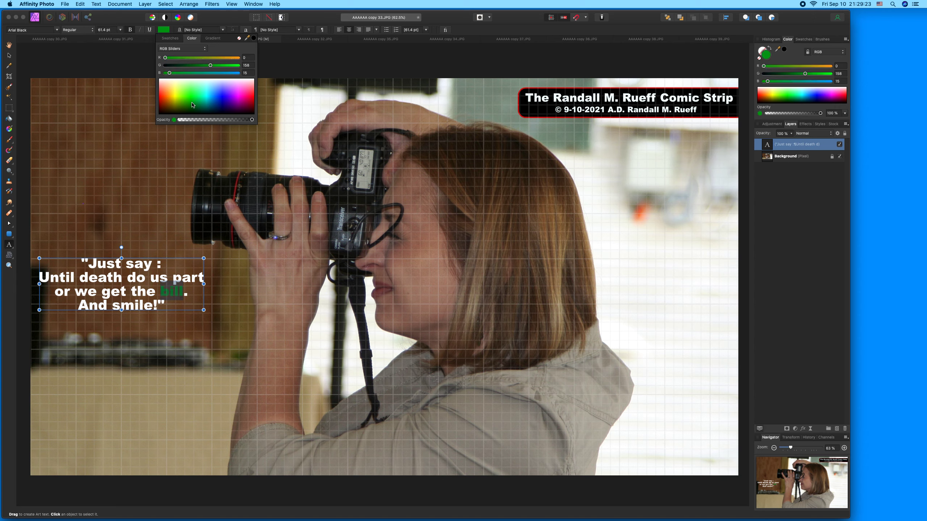
# Enlarge the caption so it extends across the photographer's forearm, and position it just below the lens
pyautogui.click(8, 55)
pyautogui.moveTo(124, 276); pyautogui.dragTo(133, 276)
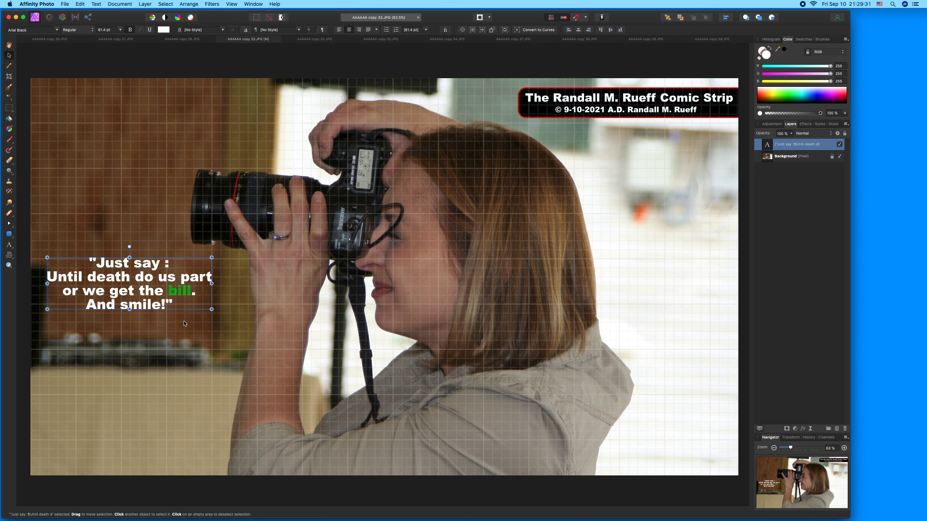
pyautogui.moveTo(212, 309); pyautogui.dragTo(295, 358)
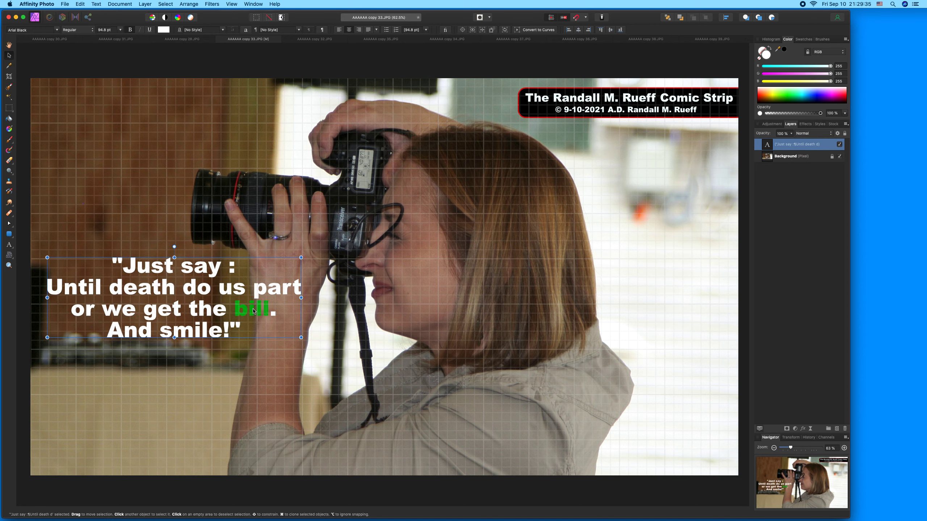
pyautogui.moveTo(173, 255); pyautogui.dragTo(176, 258)
pyautogui.click(154, 244)
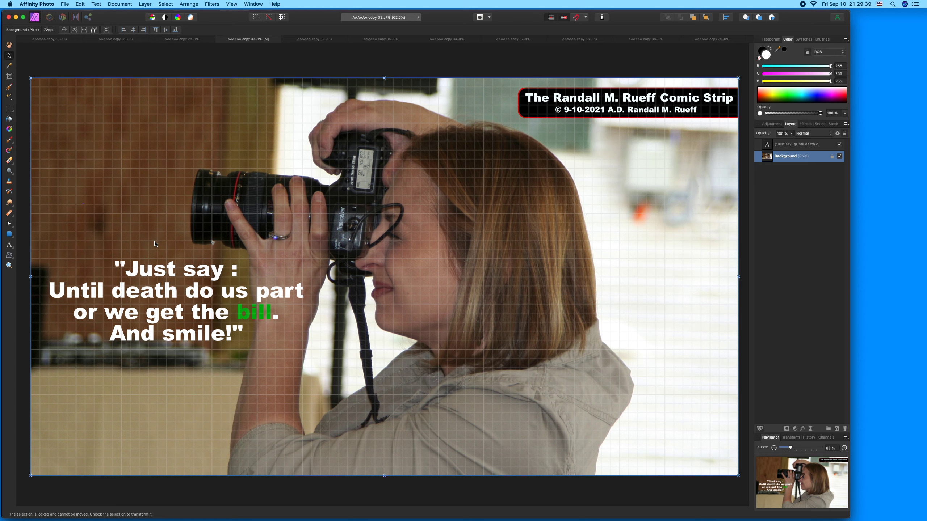
# Save the captioned copy 33 flattened and close its document
pyautogui.press('super+s')
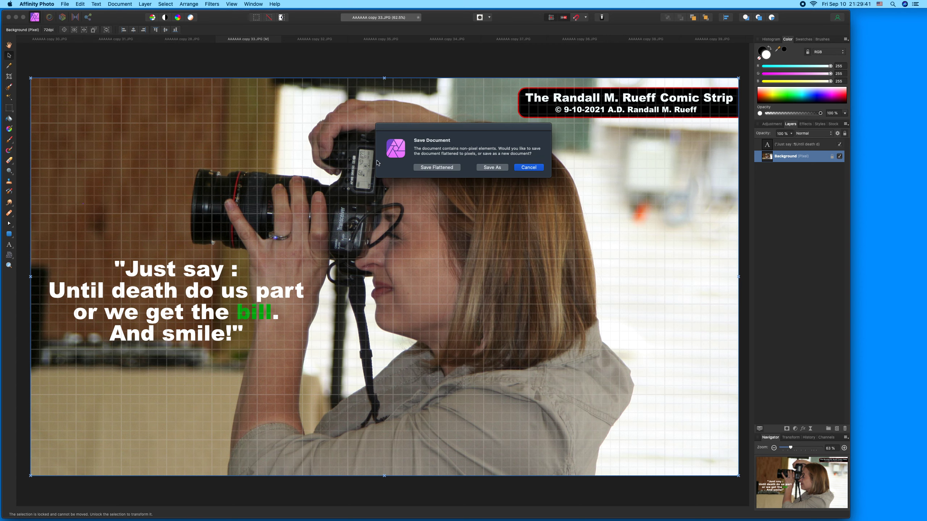
pyautogui.click(424, 168)
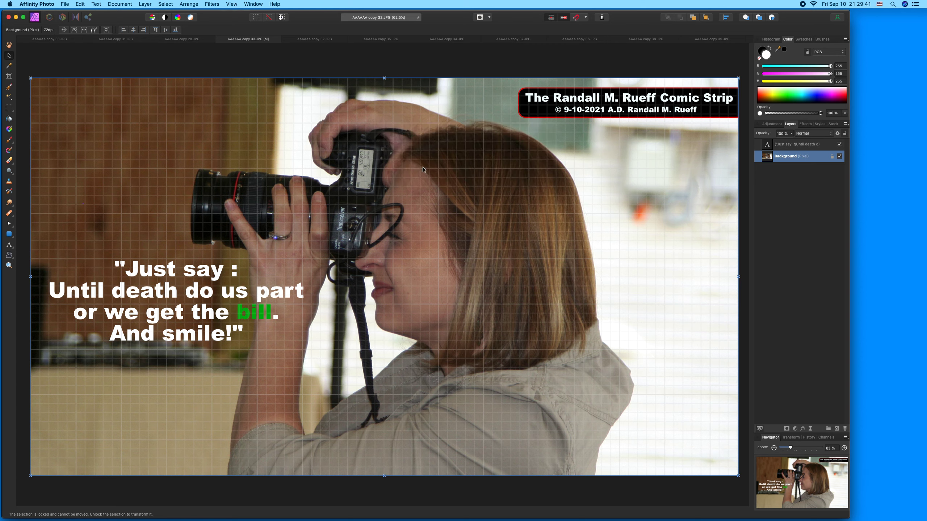
pyautogui.click(220, 39)
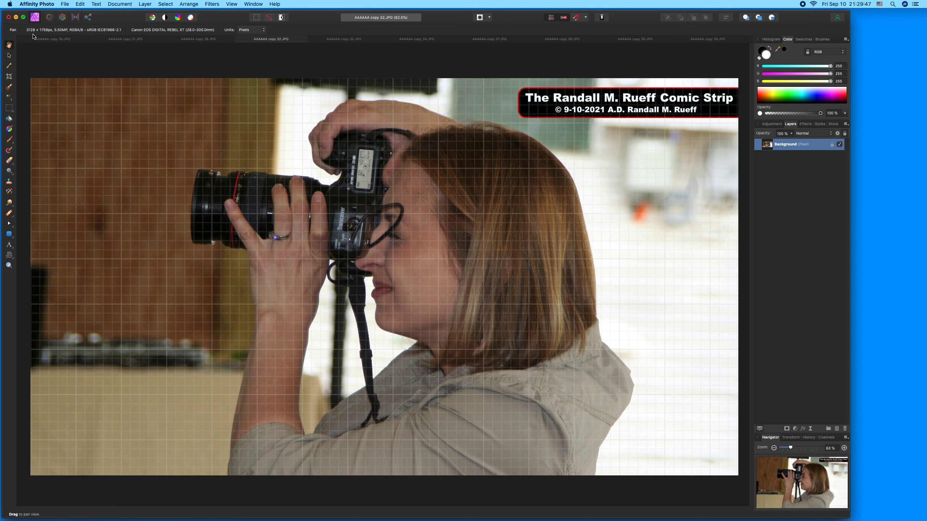
# Switch to the desktop and place copies 25 and 33 beneath file 28 in the column of finished files
pyautogui.press('super+m')
pyautogui.moveTo(235, 33); pyautogui.dragTo(409, 421)
pyautogui.moveTo(218, 105); pyautogui.dragTo(405, 471)
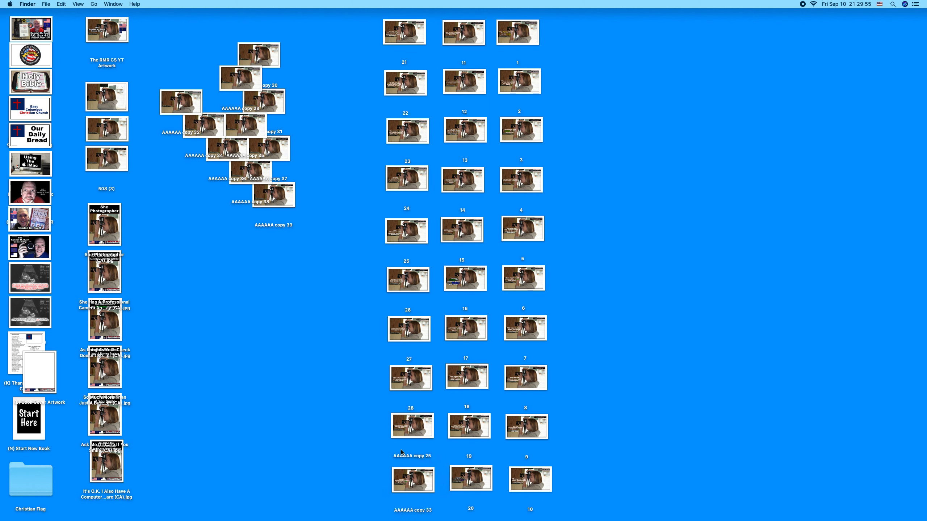
# Rename the copy 25 file as 29 and the copy 33 file as 30
pyautogui.click(403, 456)
pyautogui.click(403, 456)
pyautogui.write('29')
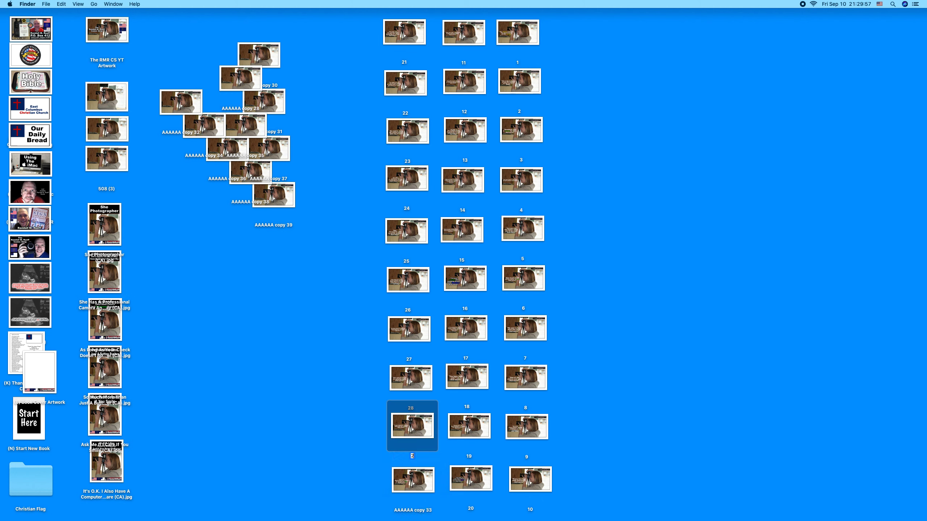
pyautogui.click(418, 508)
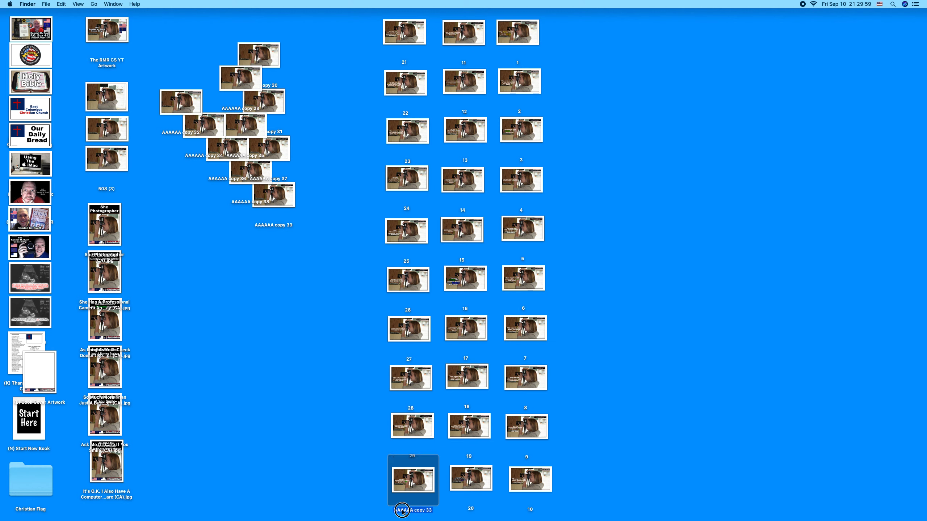
pyautogui.click(404, 510)
pyautogui.write('30')
# Lock all the numbered files from 1 to 30 together and close their info window
pyautogui.moveTo(373, 482); pyautogui.dragTo(541, 35)
pyautogui.press('ctrl+super+i')
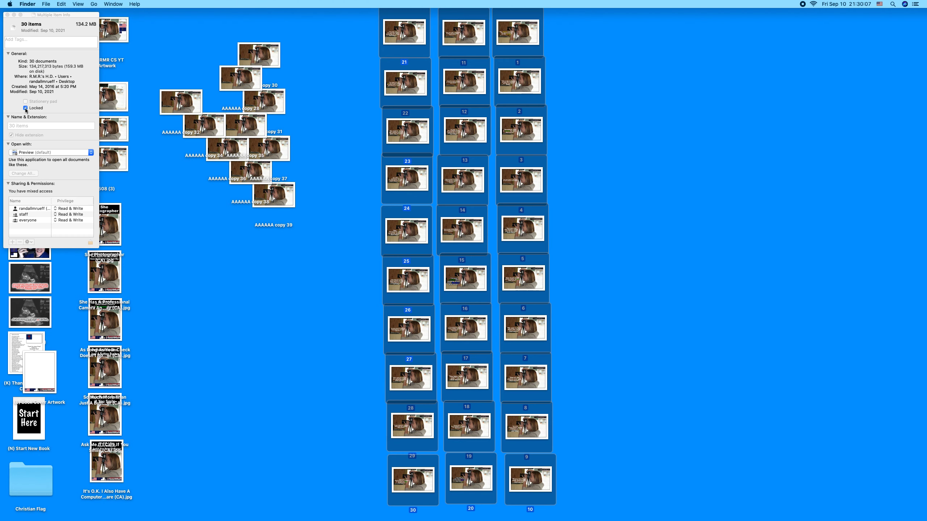
pyautogui.click(8, 15)
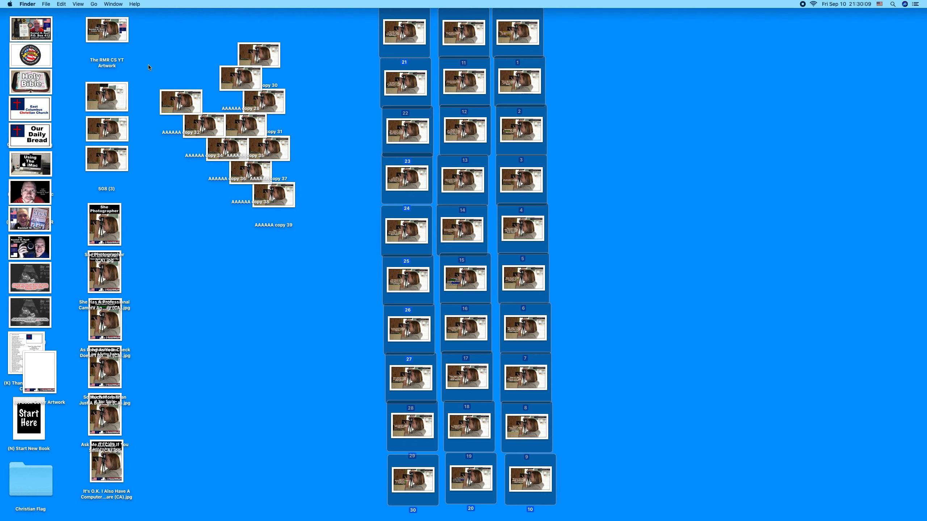
# Gather the remaining unfinished copies into a tighter group on the desktop and shift the group higher
pyautogui.moveTo(197, 95); pyautogui.dragTo(238, 94)
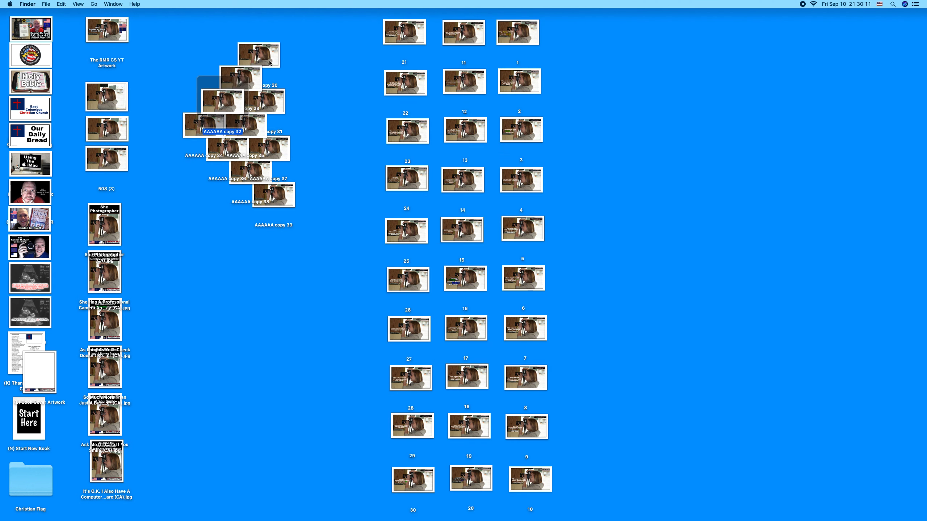
pyautogui.moveTo(269, 63); pyautogui.dragTo(223, 174)
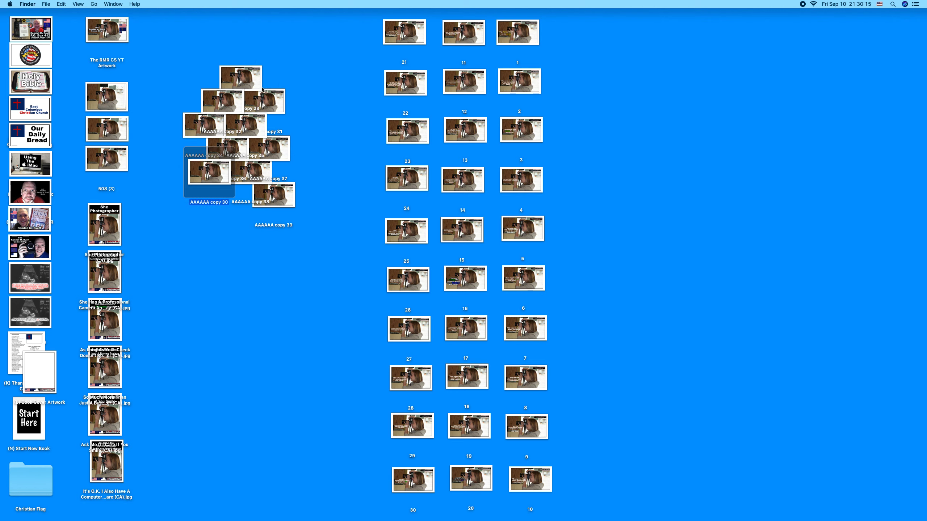
pyautogui.moveTo(171, 61); pyautogui.dragTo(260, 155)
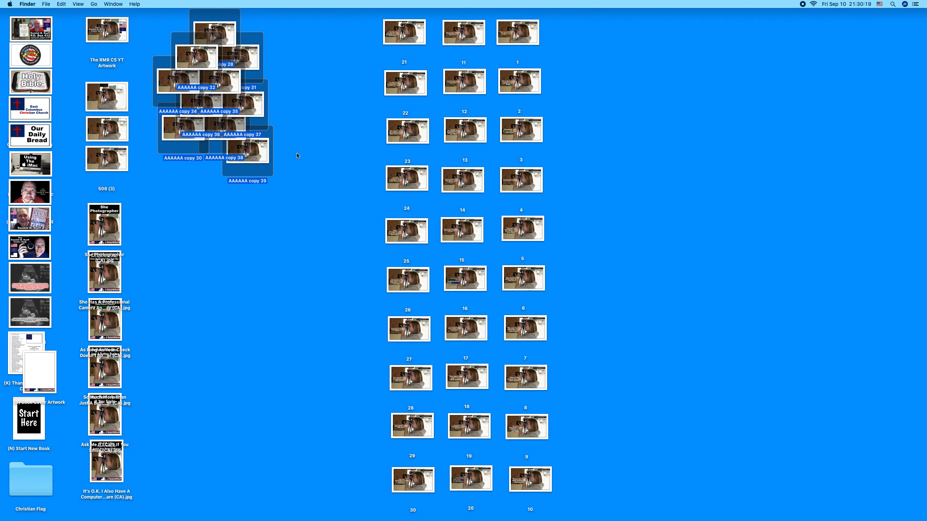
pyautogui.click(298, 156)
# Open finished file 24 in Preview to review its caption
pyautogui.doubleClick(402, 190)
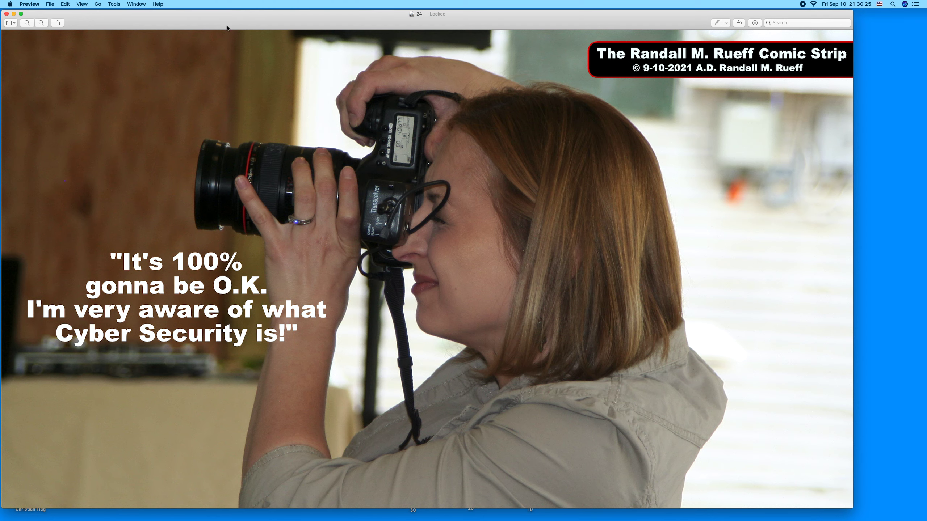
pyautogui.moveTo(221, 23); pyautogui.dragTo(262, 25)
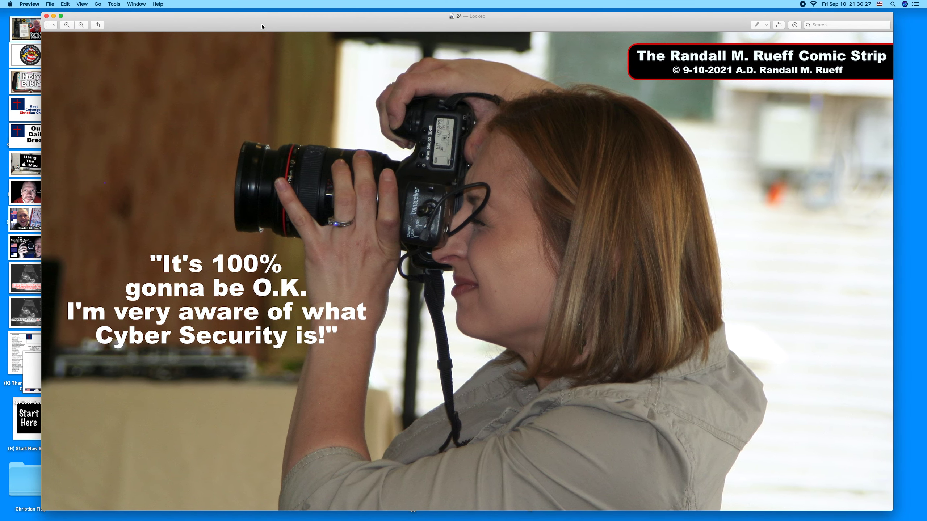